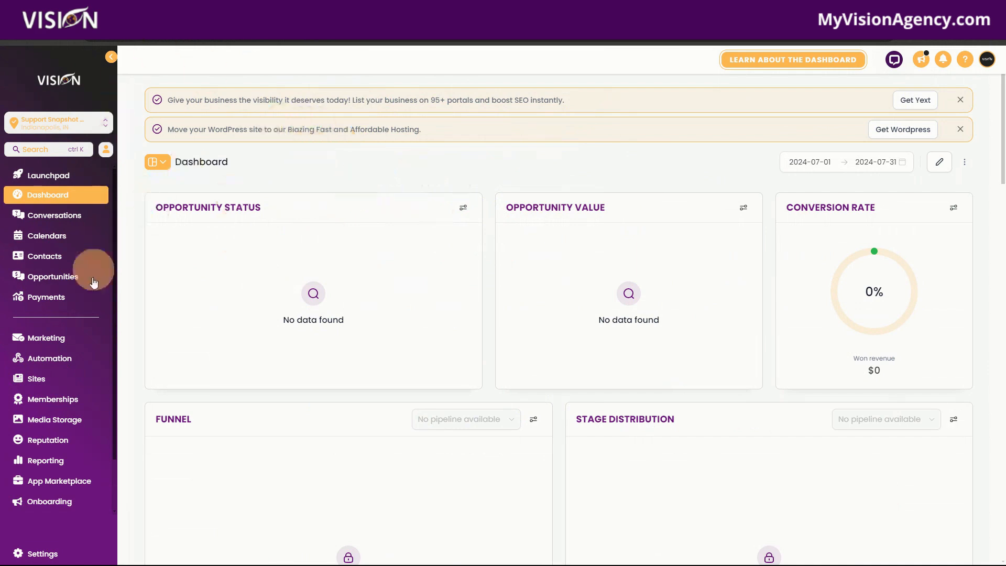
Step: In the settings, create a custom value named Support Ticket with the value 562847
left_click(49, 554)
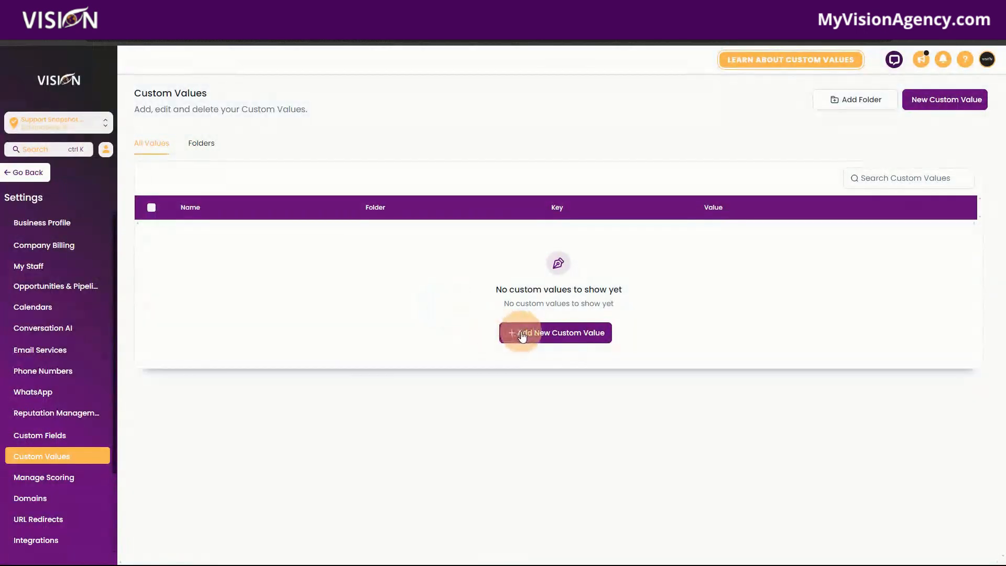
left_click(523, 335)
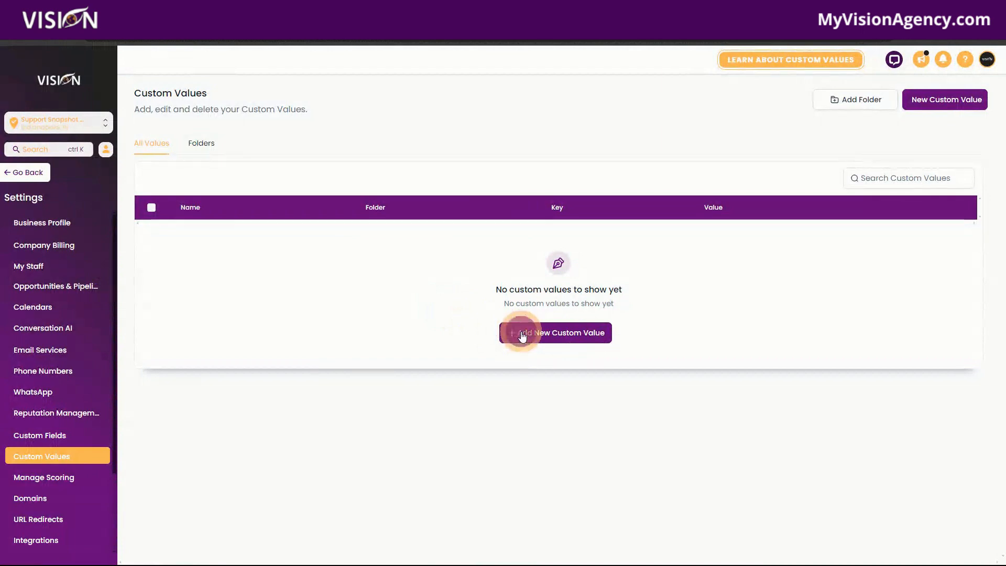
left_click(430, 274)
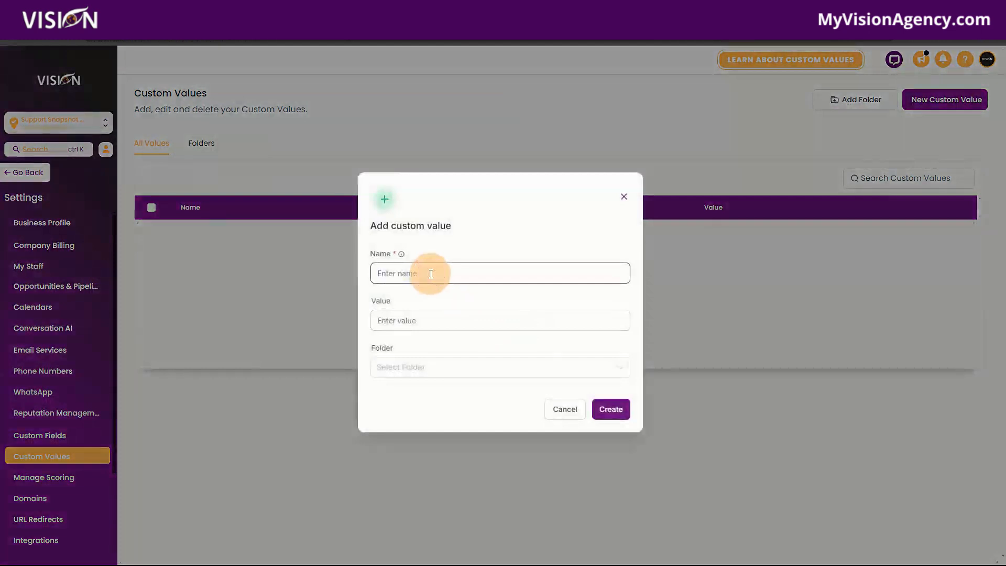
type("Ticket")
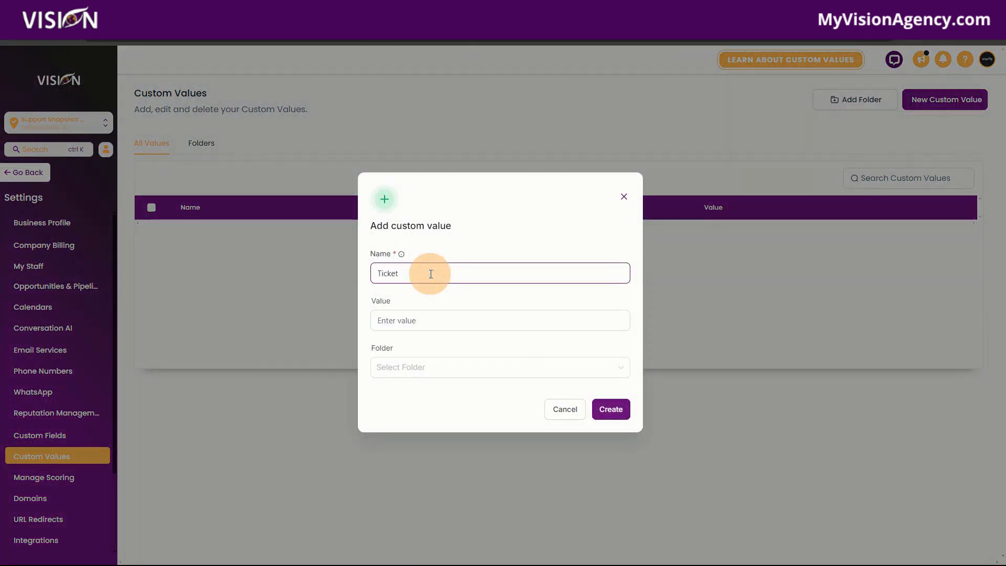
key("BackSpace")
key("BackSpace")
key("BackSpace")
key("BackSpace")
key("BackSpace")
key("BackSpace")
type("Support Ticket")
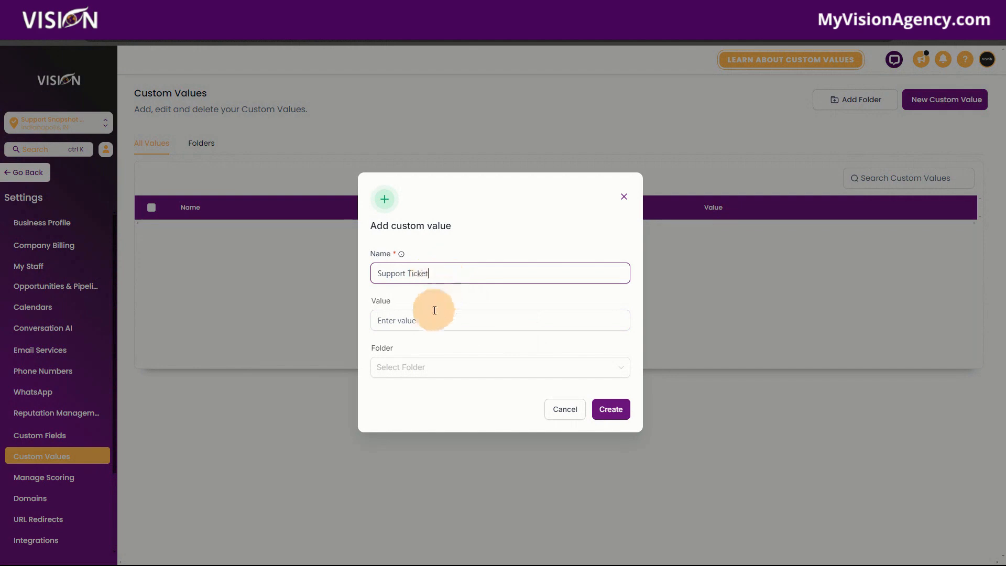
left_click(421, 323)
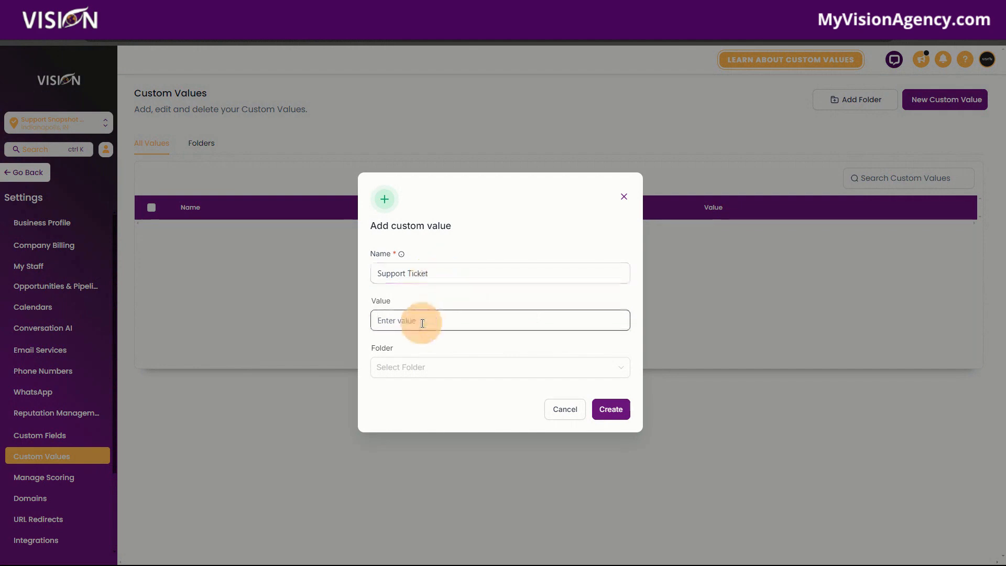
type("562847")
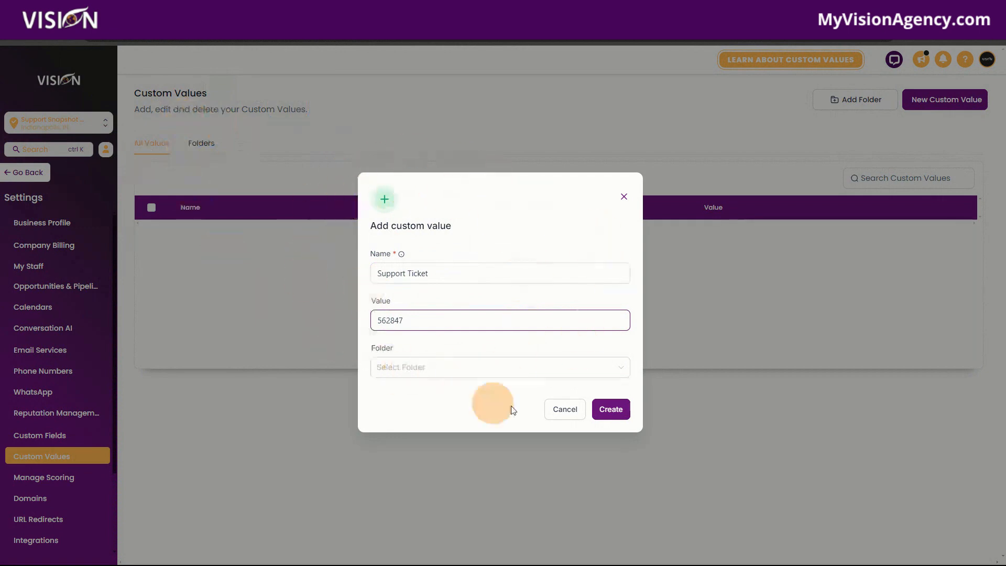
left_click(609, 409)
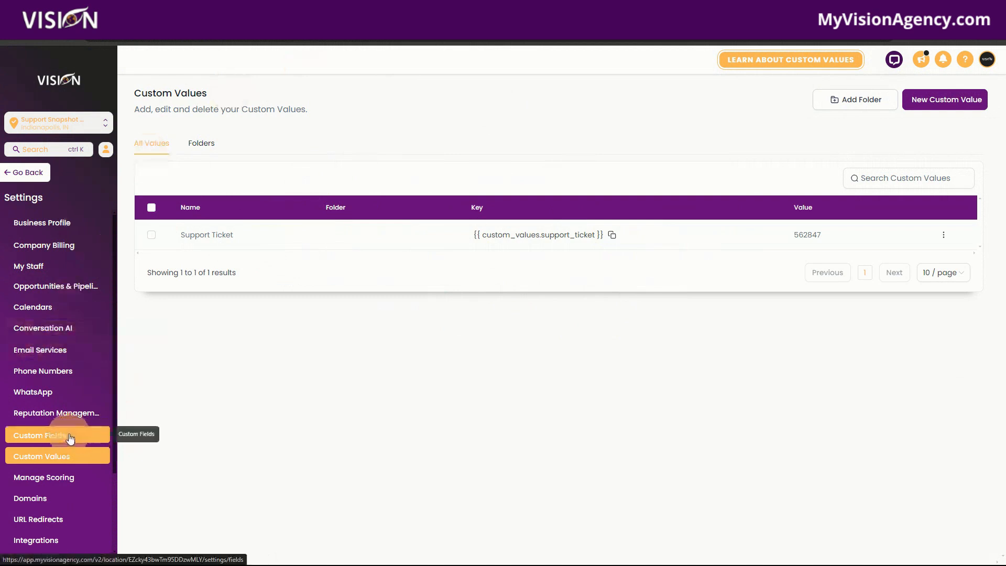
Step: Create a custom field folder named Support for the Contact object
left_click(47, 436)
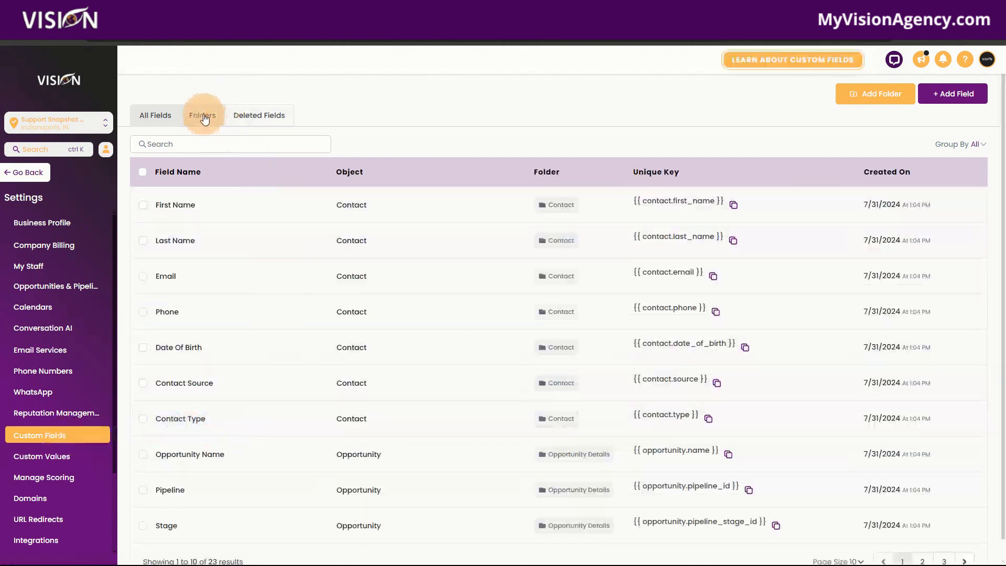
left_click(205, 119)
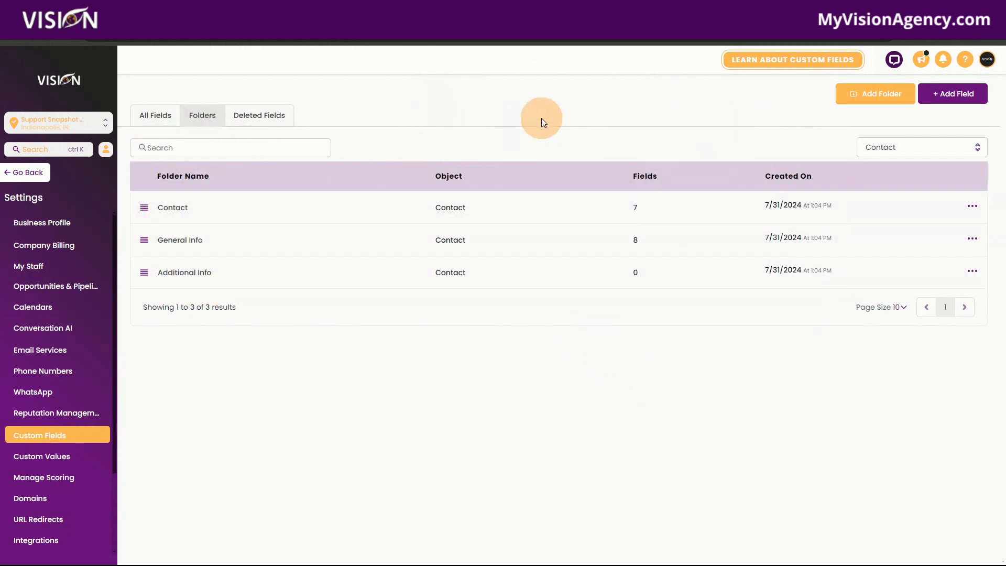
left_click(854, 95)
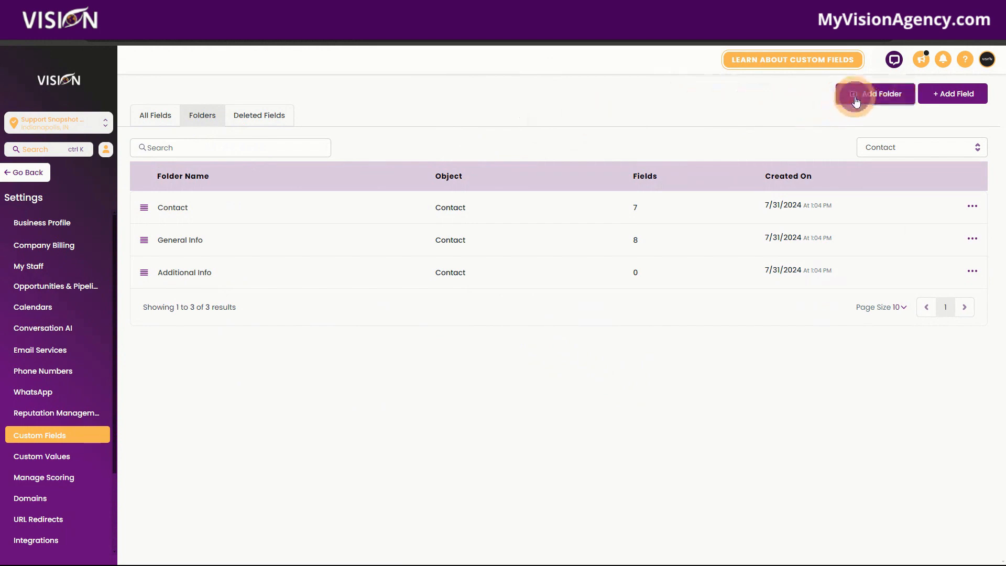
left_click(478, 277)
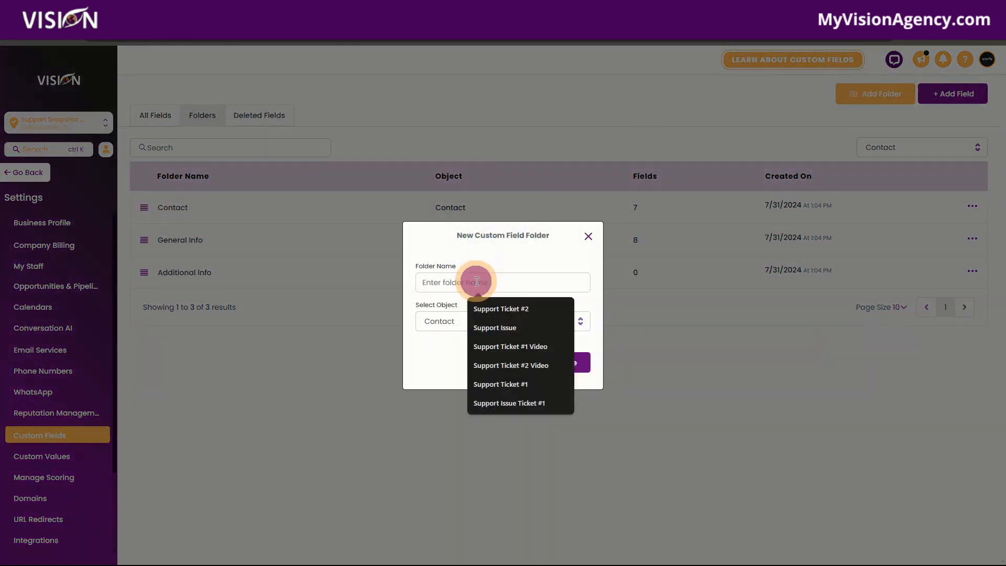
type("Support")
left_click(506, 253)
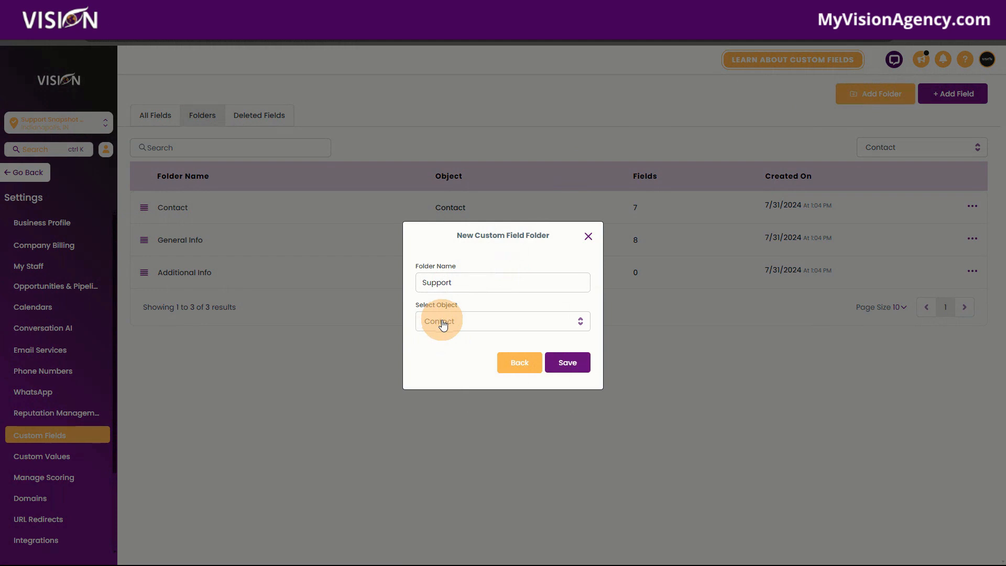
left_click(443, 323)
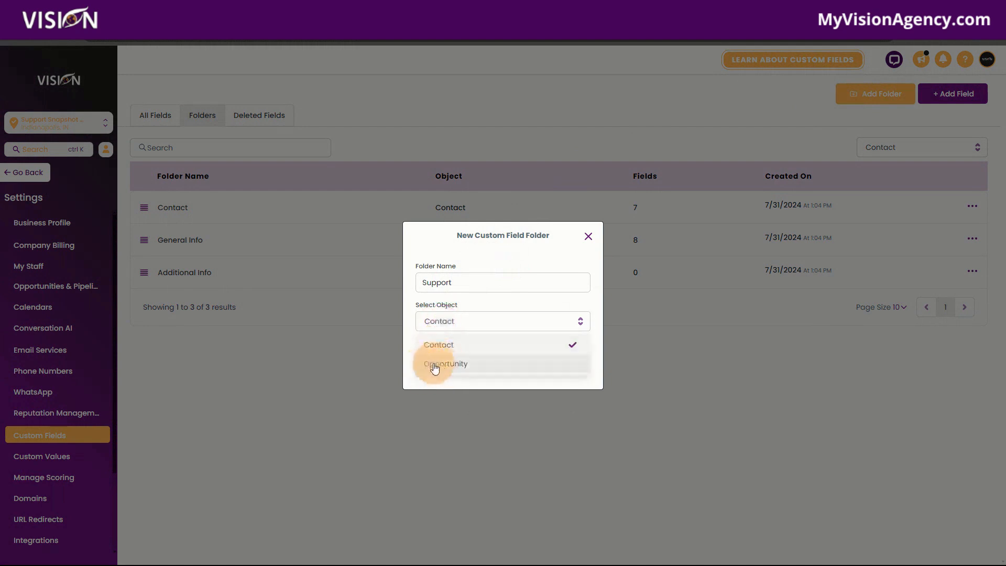
left_click(455, 295)
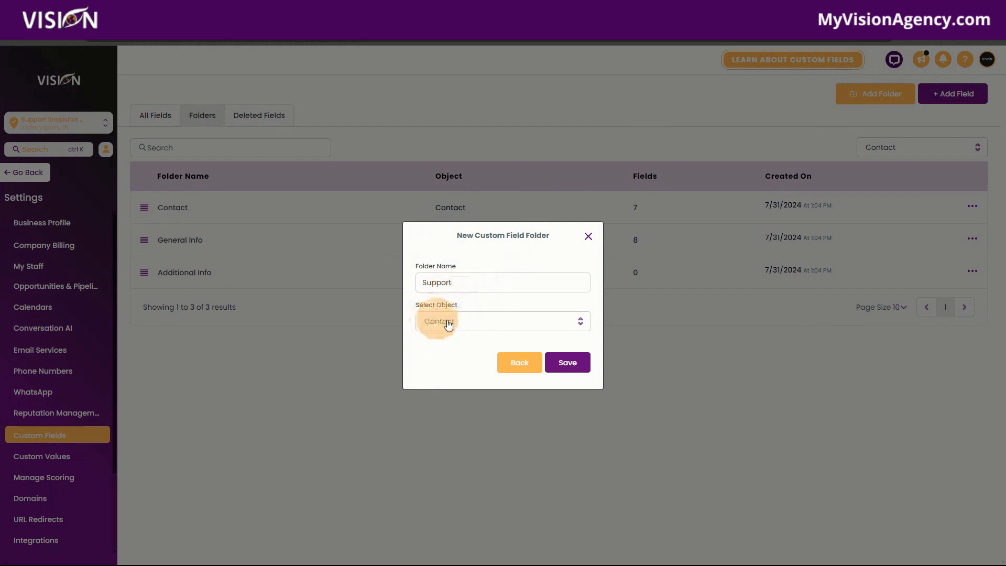
left_click(567, 363)
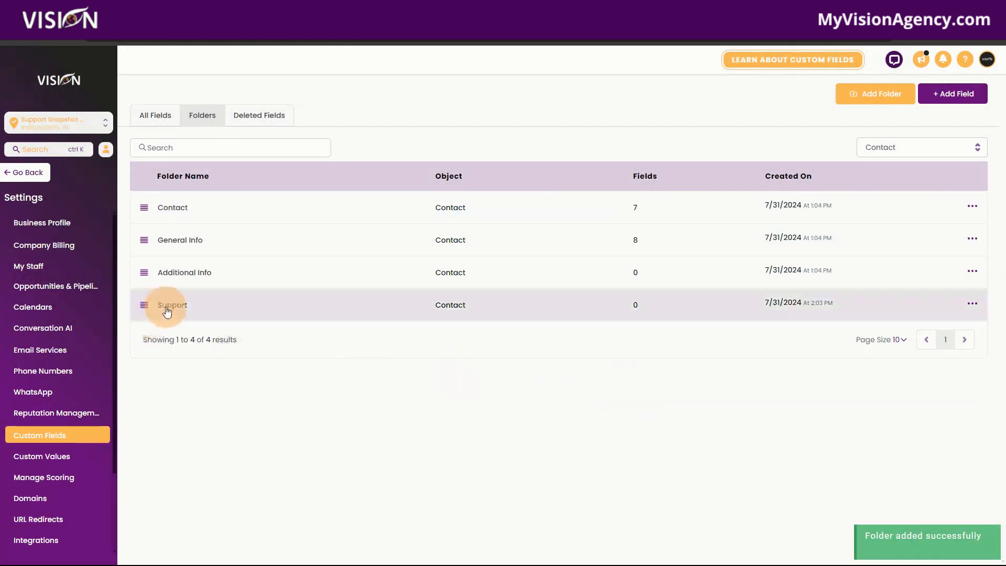
Step: Add a Single Line custom field named Support URL to the Support folder and save it
left_click(172, 311)
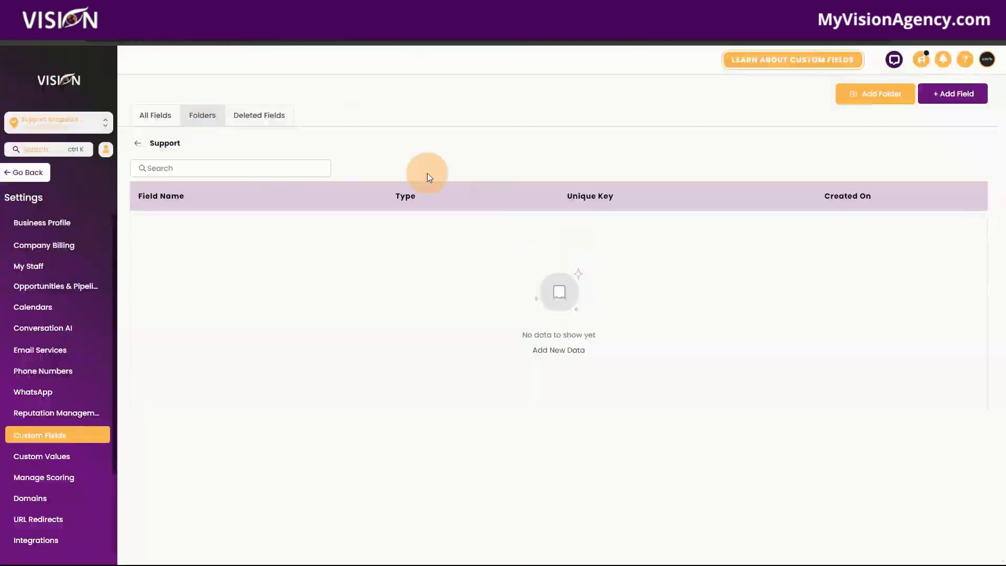
left_click(958, 94)
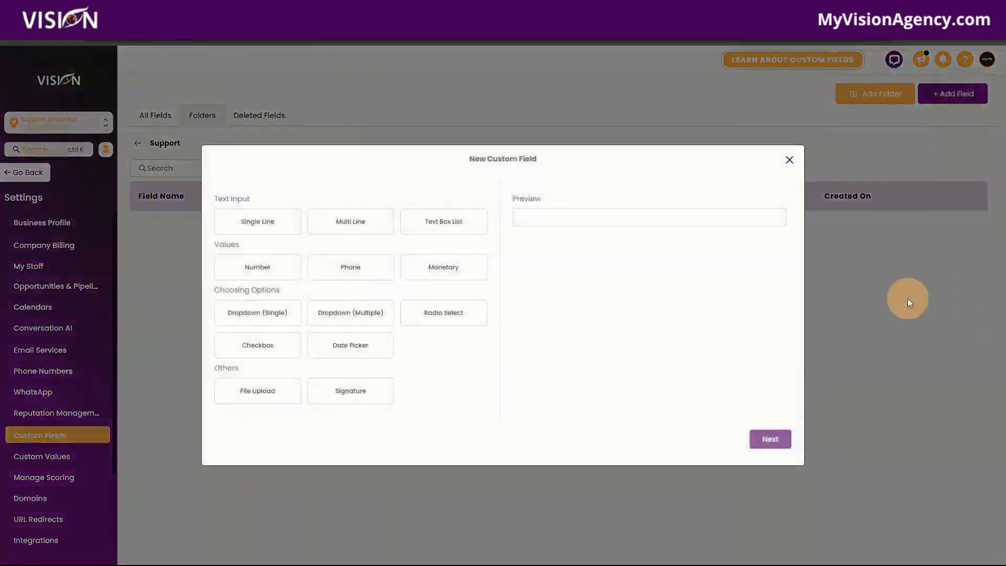
mouse_move(526, 559)
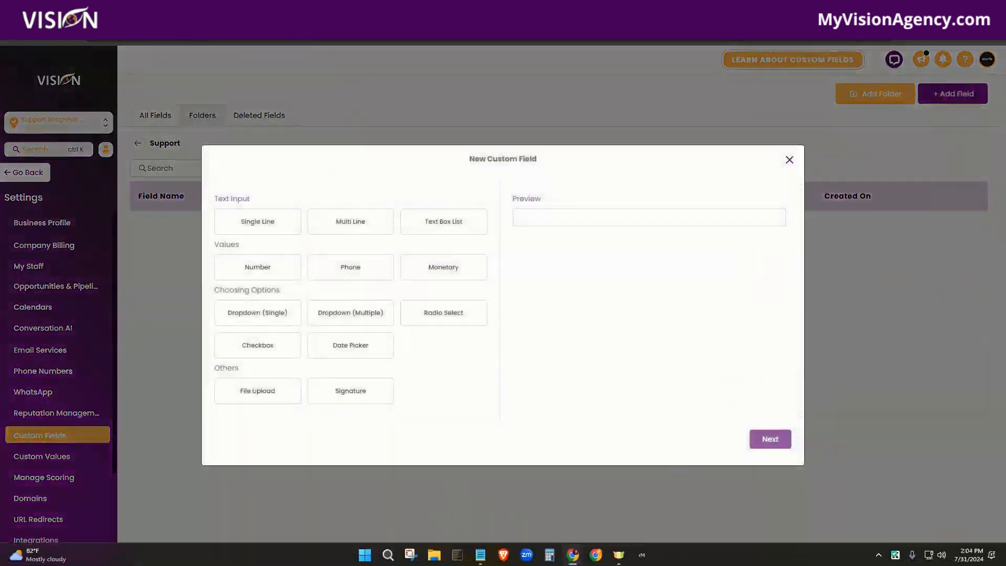
mouse_move(572, 556)
left_click(599, 513)
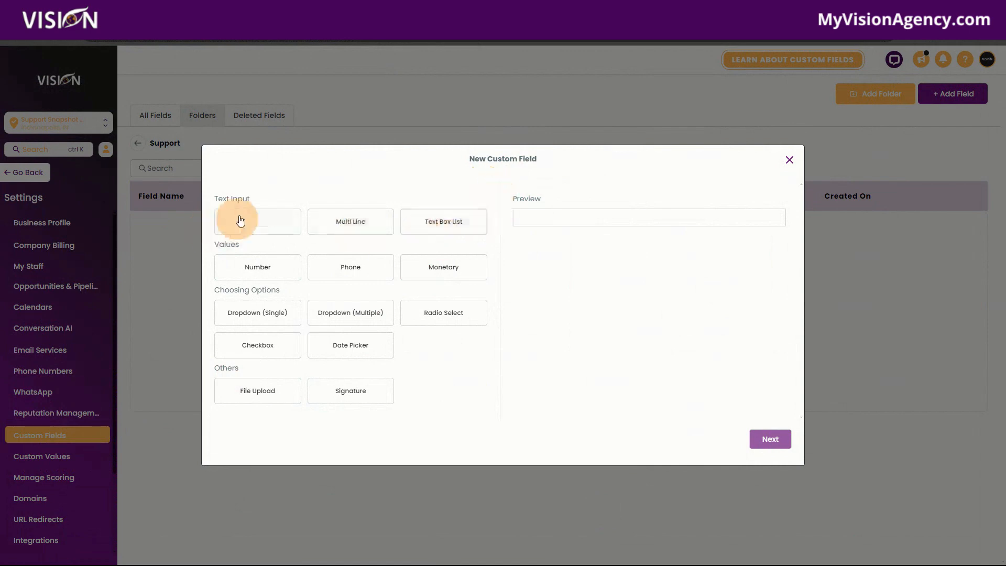
left_click(259, 223)
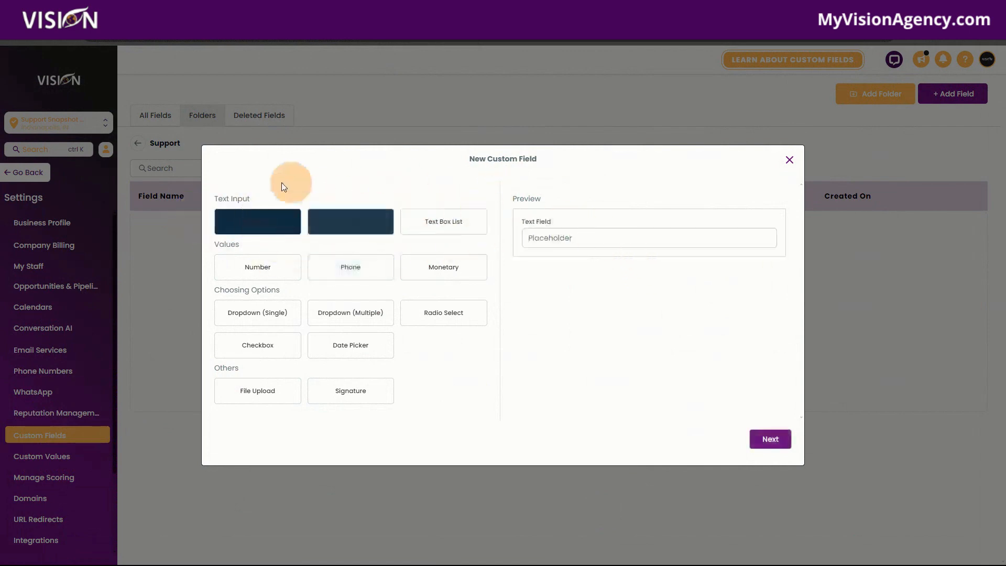
left_click(767, 440)
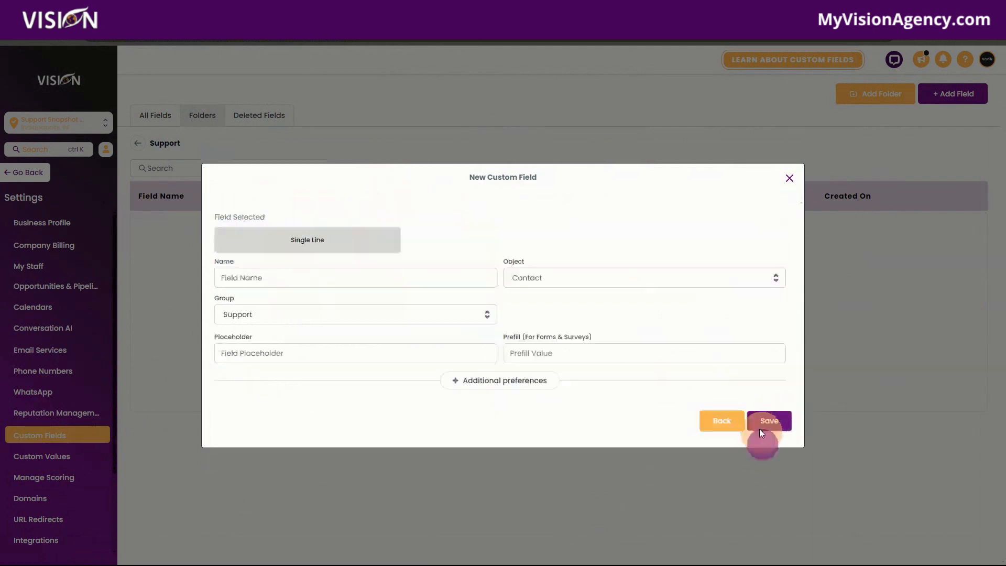
left_click(369, 275)
type("Support URL")
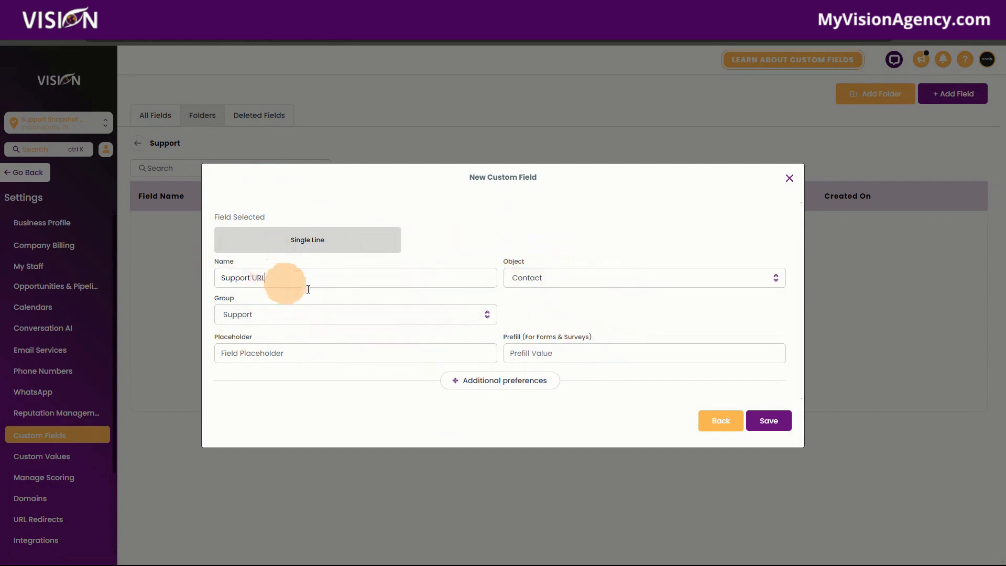
left_click(768, 420)
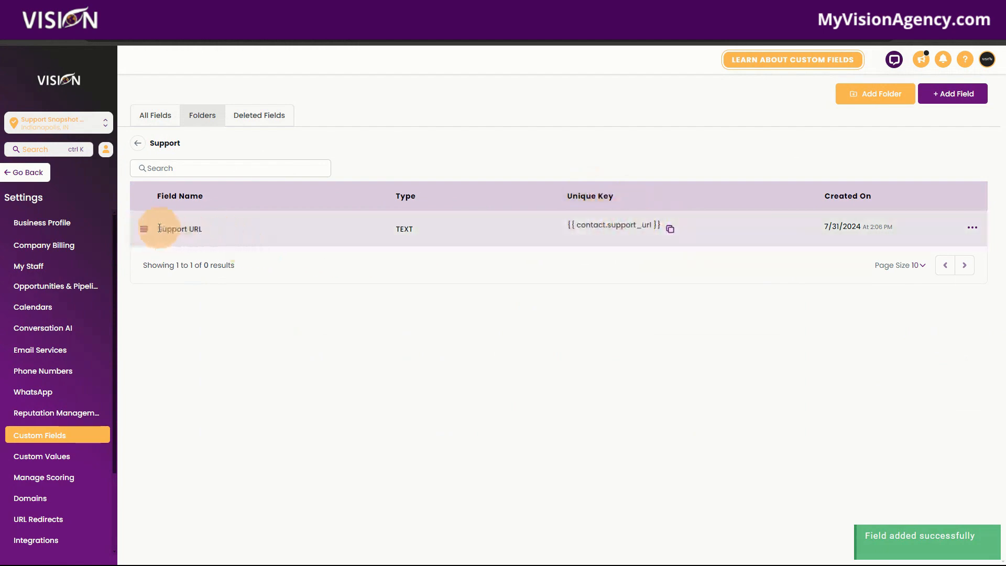
Step: Add another Single Line custom field named Support Issue to the Support folder and save it
left_click_drag(156, 229, 207, 232)
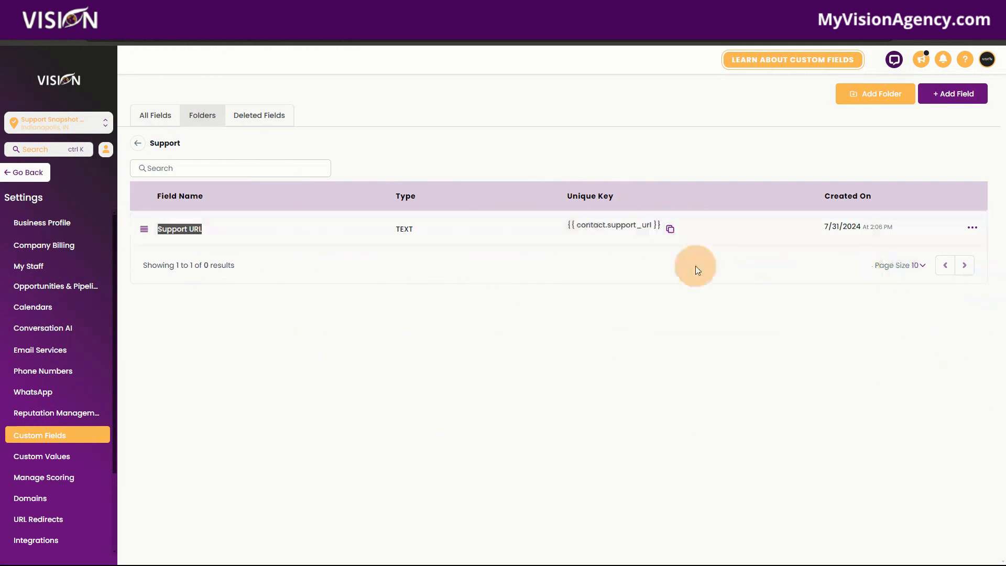
left_click(942, 94)
left_click(268, 230)
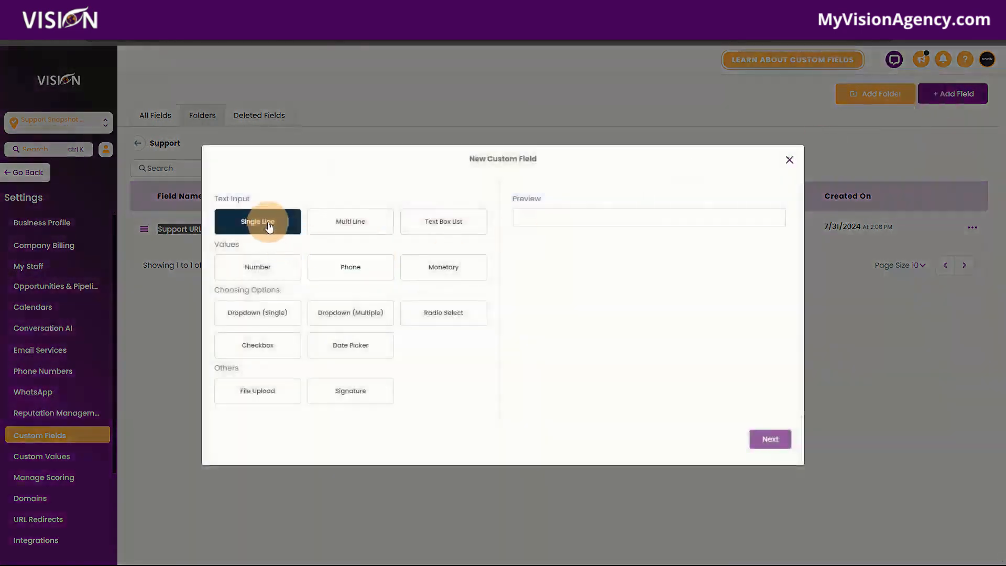
left_click(268, 226)
left_click(771, 439)
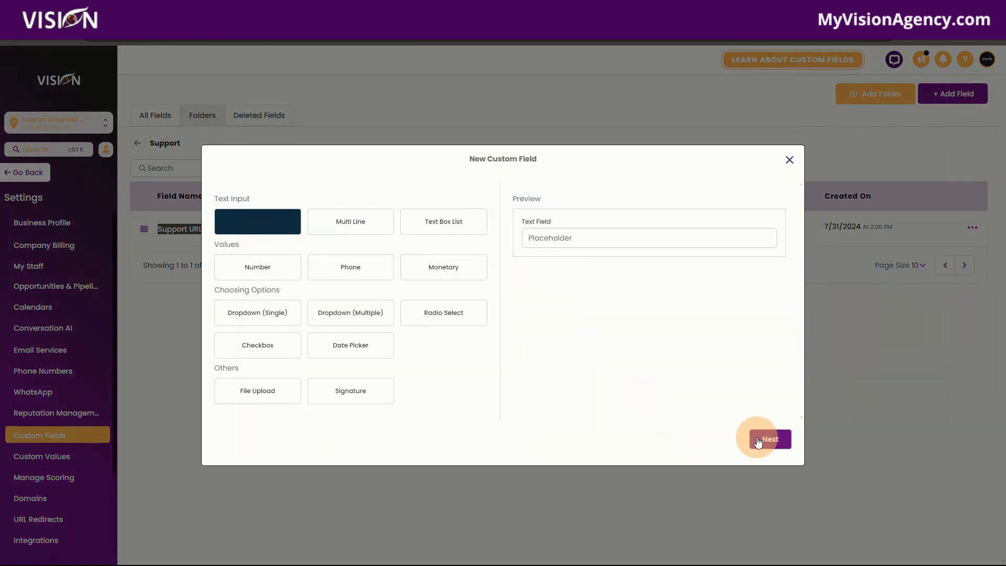
left_click(291, 277)
left_click(293, 323)
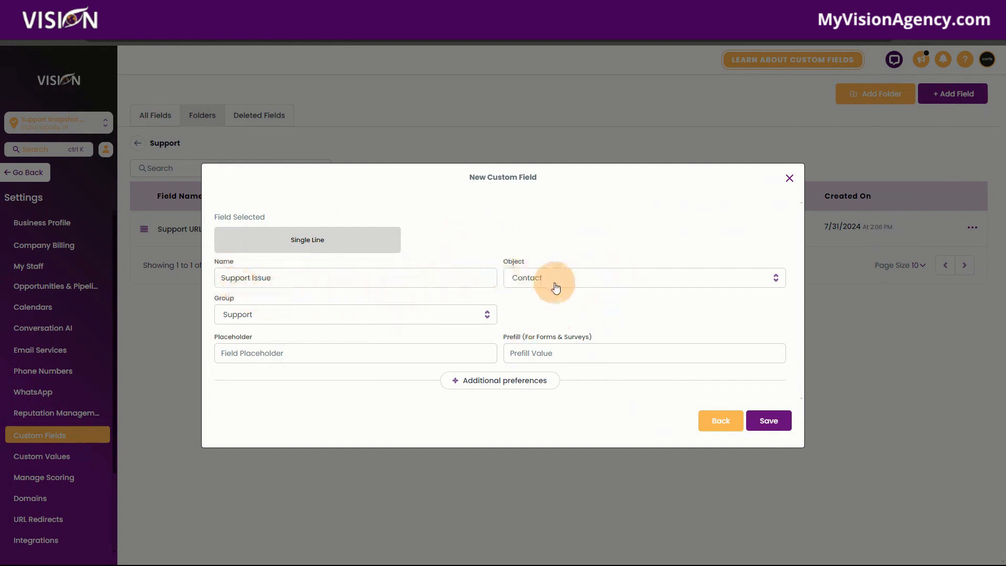
left_click(769, 420)
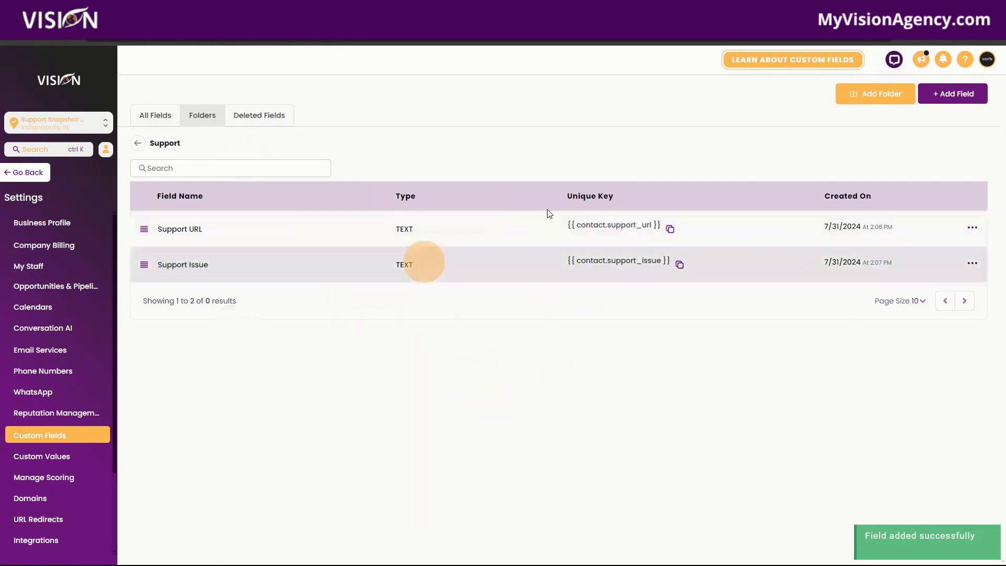
Step: Add a Number custom field named Support Ticket #1 to the Support folder and save it
left_click(952, 95)
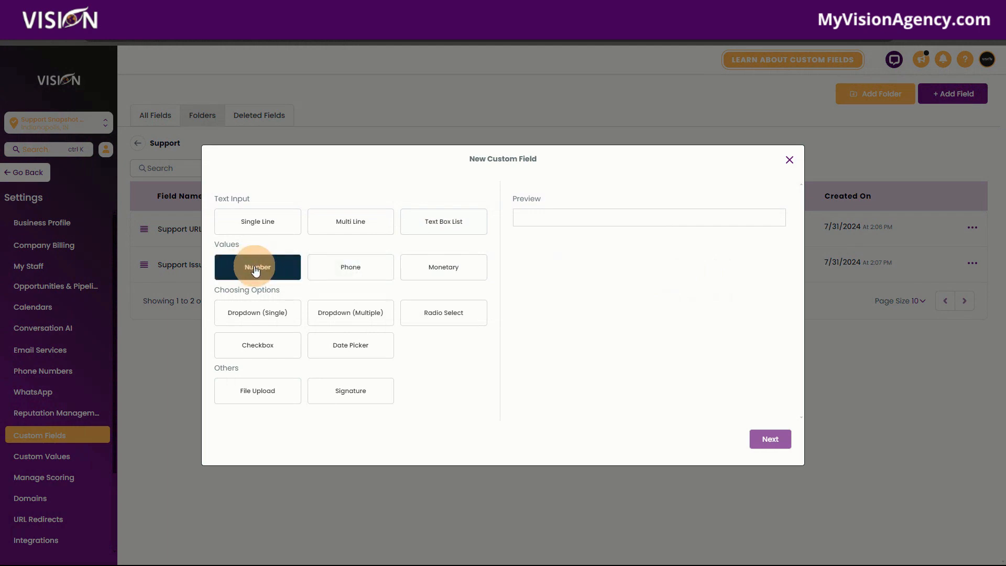
left_click(256, 270)
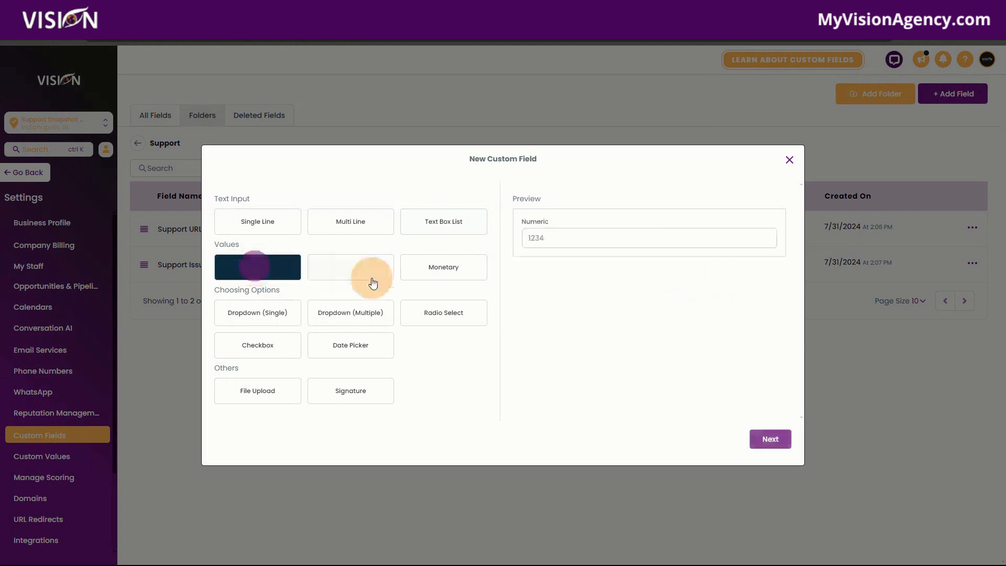
left_click(752, 439)
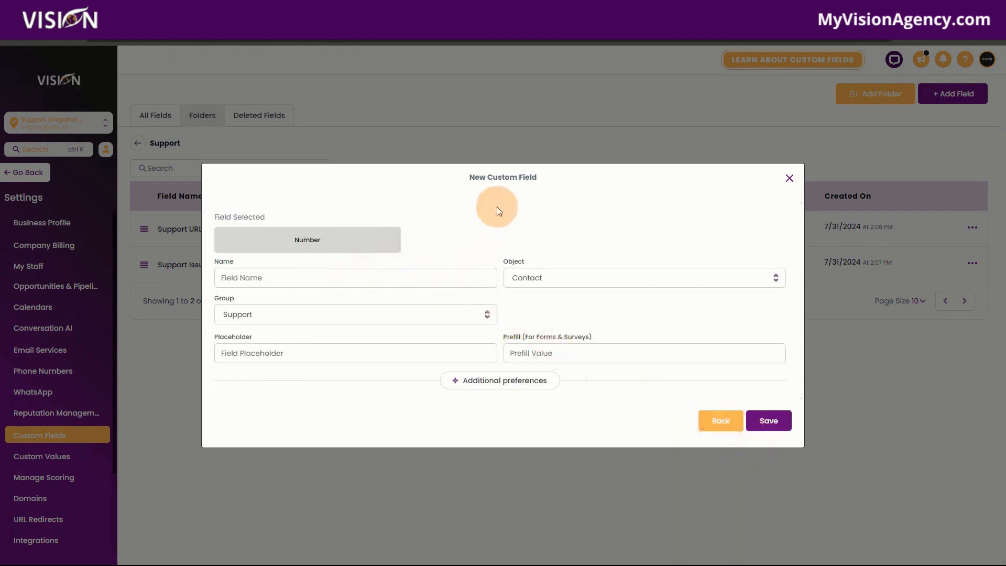
left_click(355, 277)
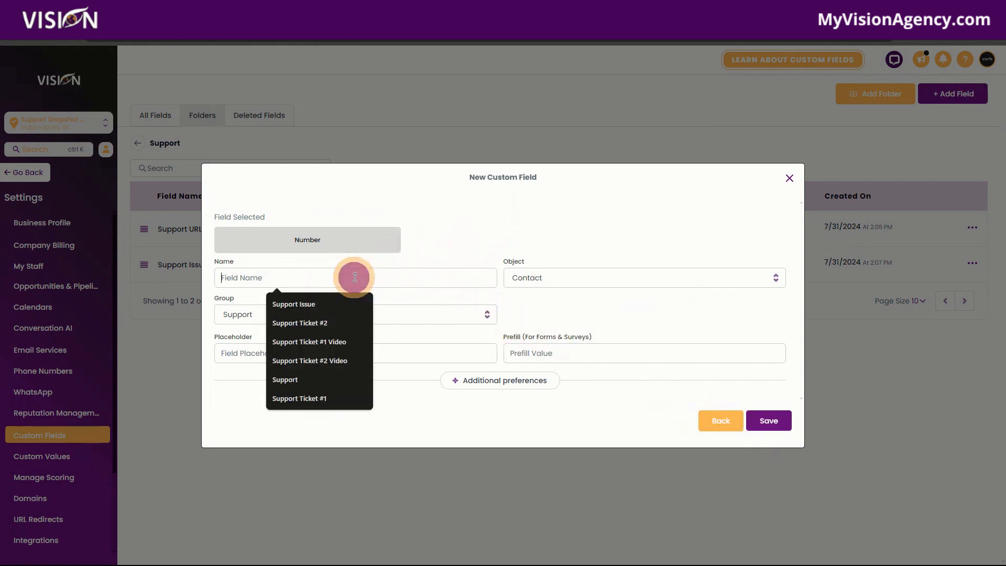
type("Support Ticket #1")
left_click(468, 212)
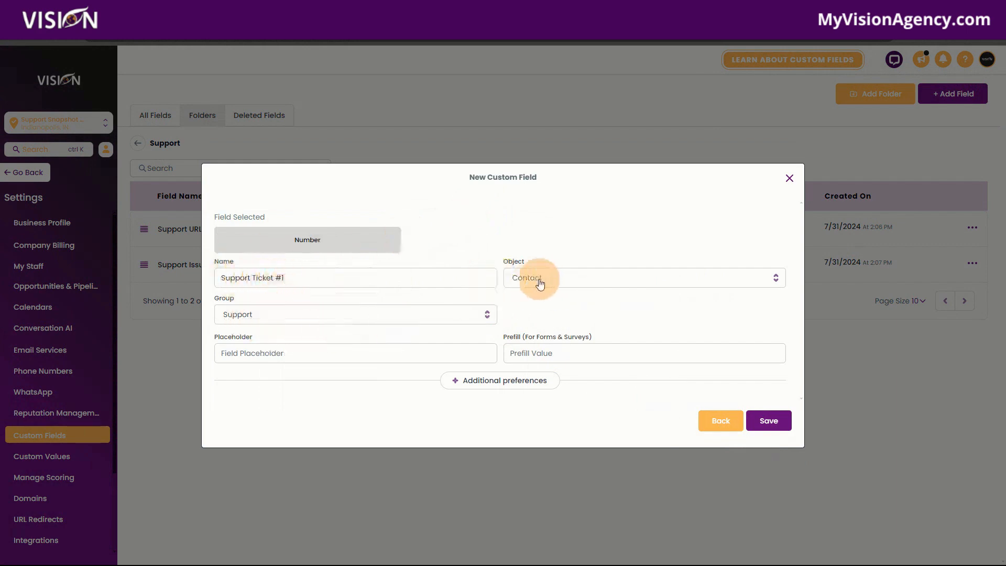
left_click(768, 422)
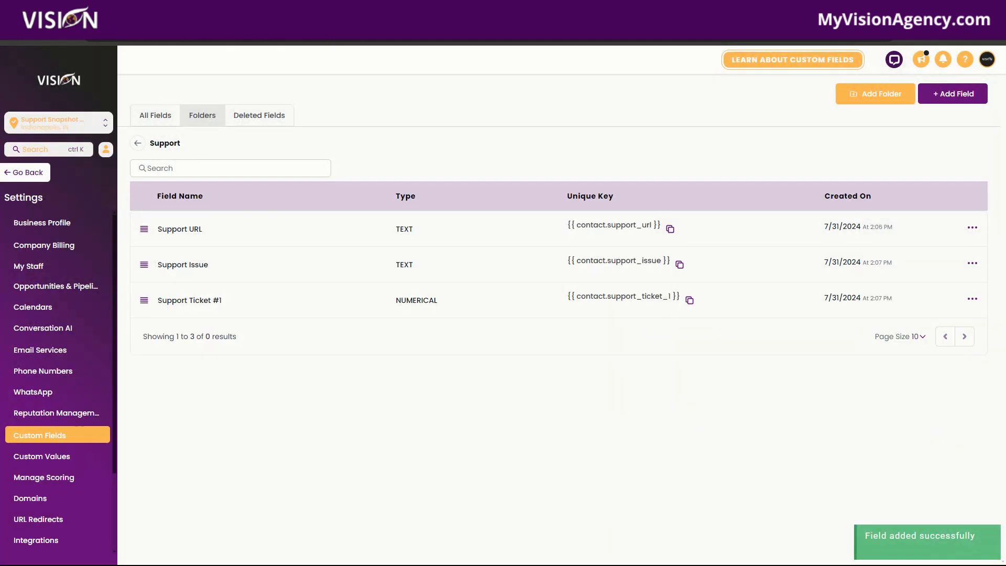
Step: Add a Multi Line custom field named Support Issue Ticket #1 to the Support folder and save it
left_click(951, 98)
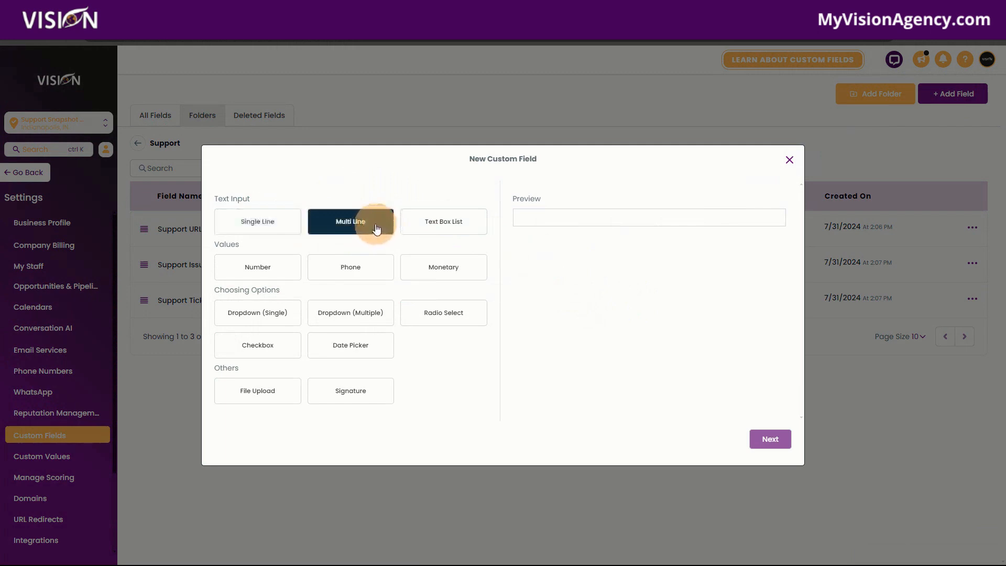
left_click(349, 219)
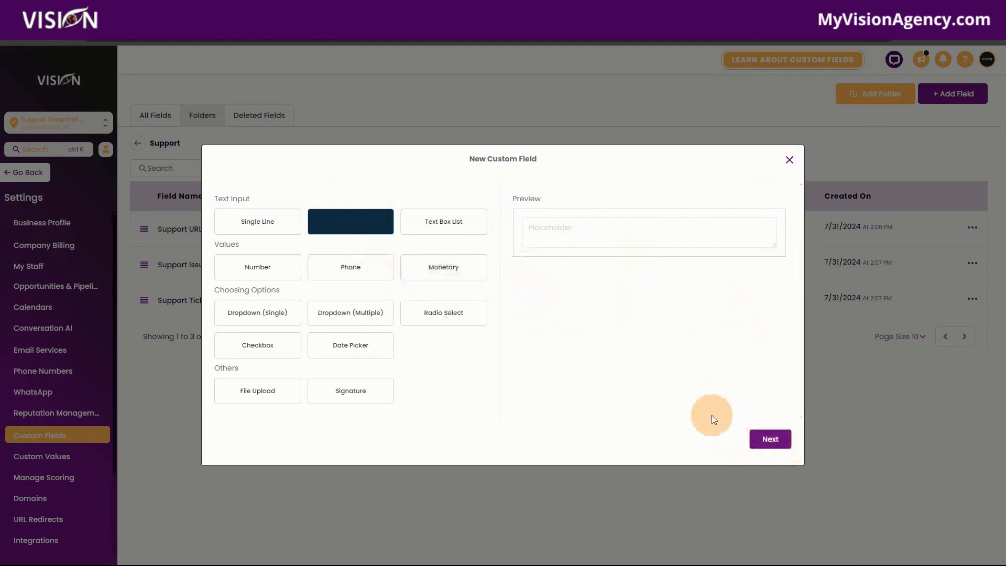
left_click(771, 443)
left_click(315, 276)
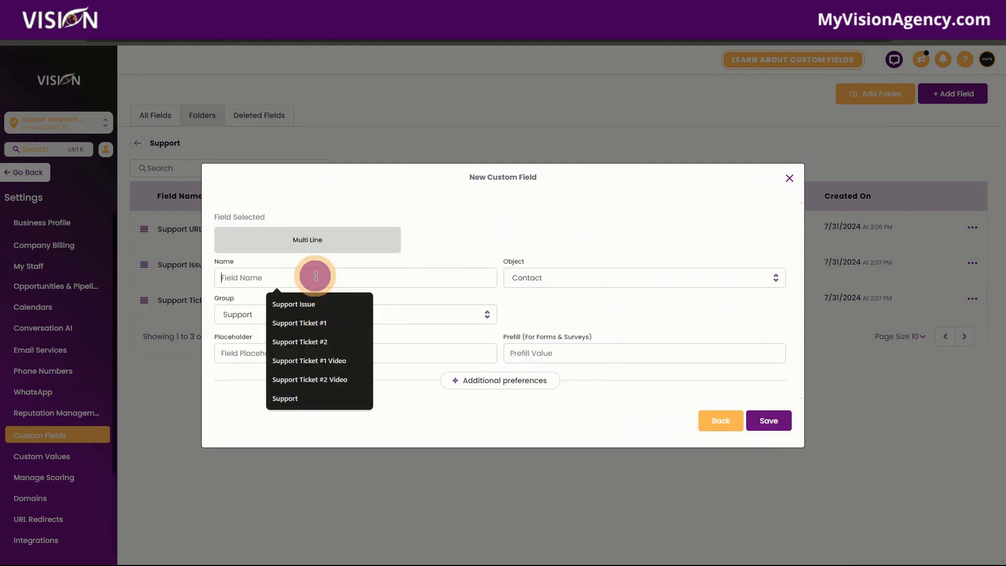
type("Support Issue Ticket #1")
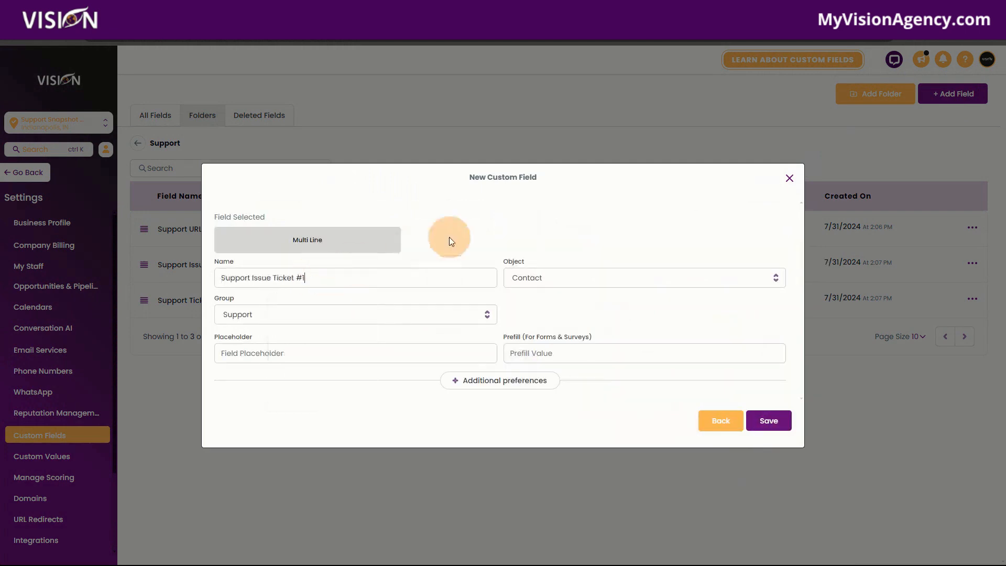
left_click(449, 239)
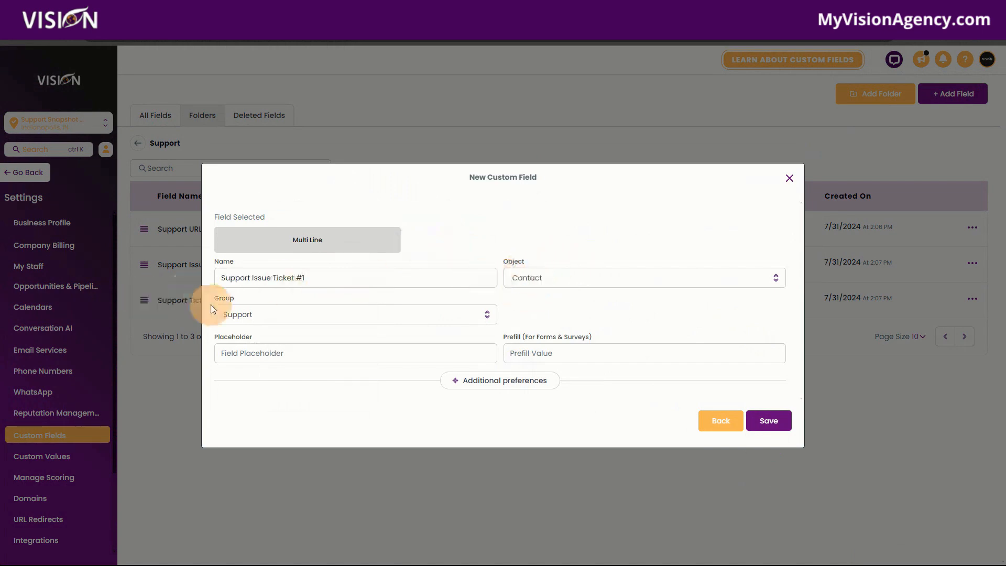
left_click(758, 415)
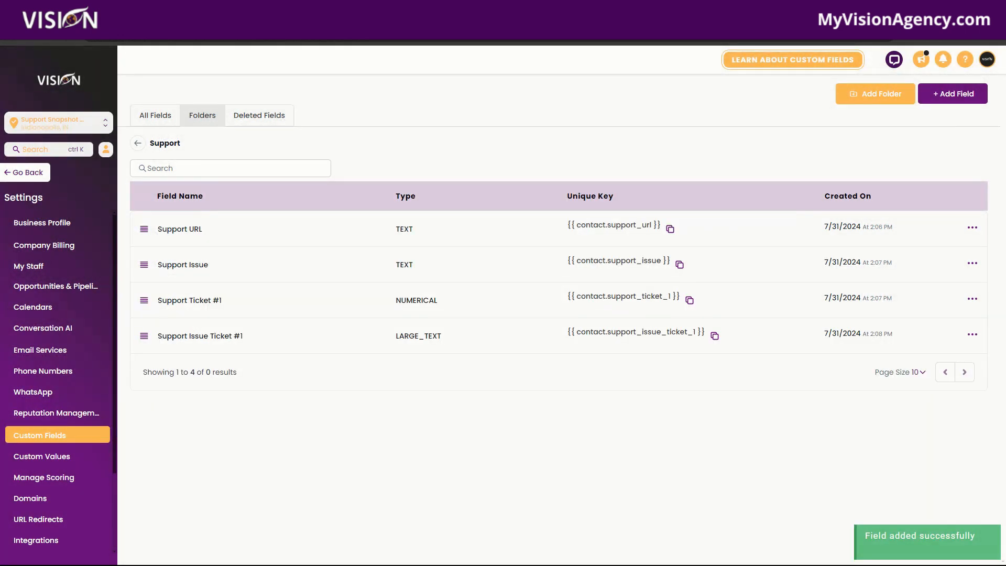
Step: Add a Single Line custom field named Support Ticket #1 Video to the Support folder and save it
left_click(956, 94)
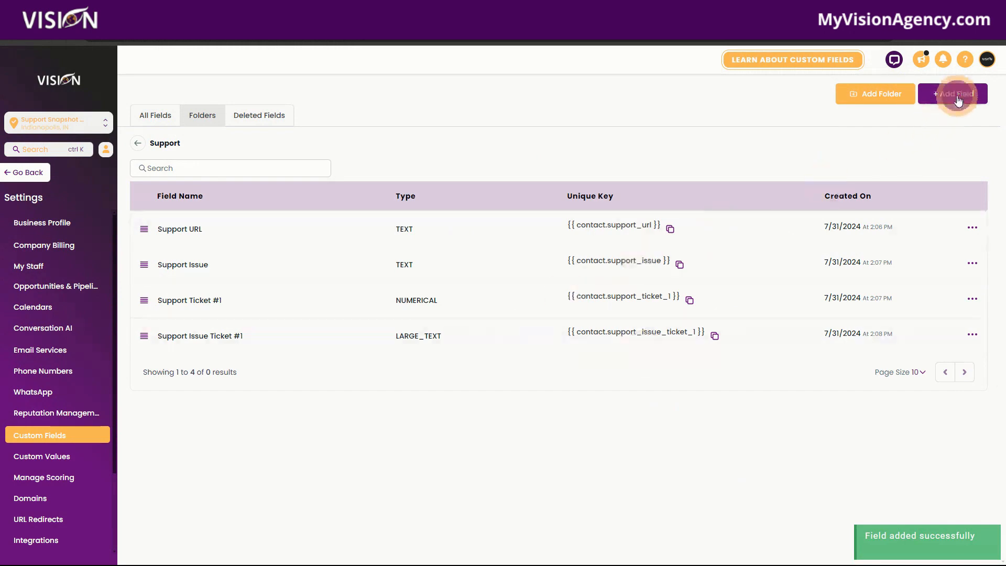
left_click(266, 220)
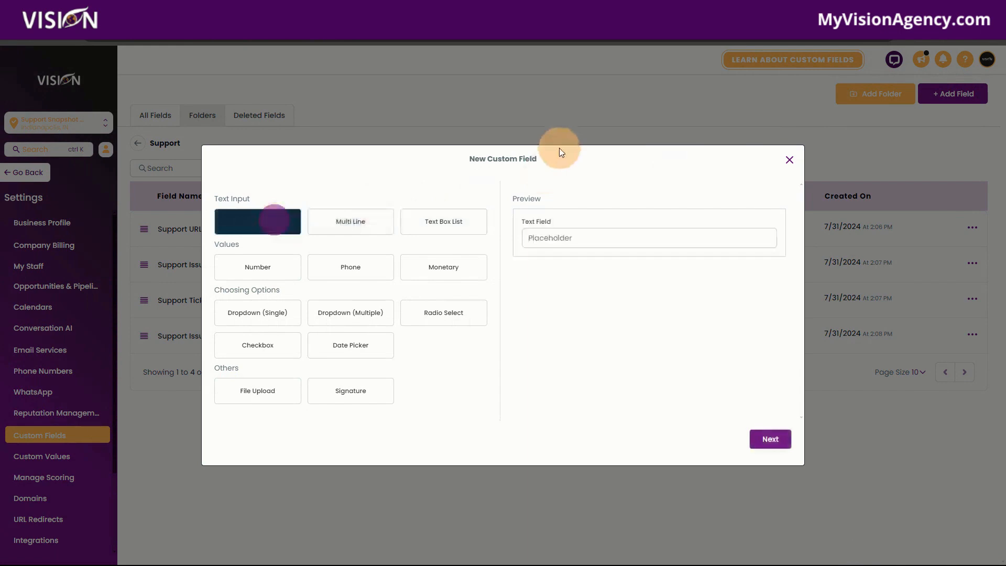
left_click(769, 439)
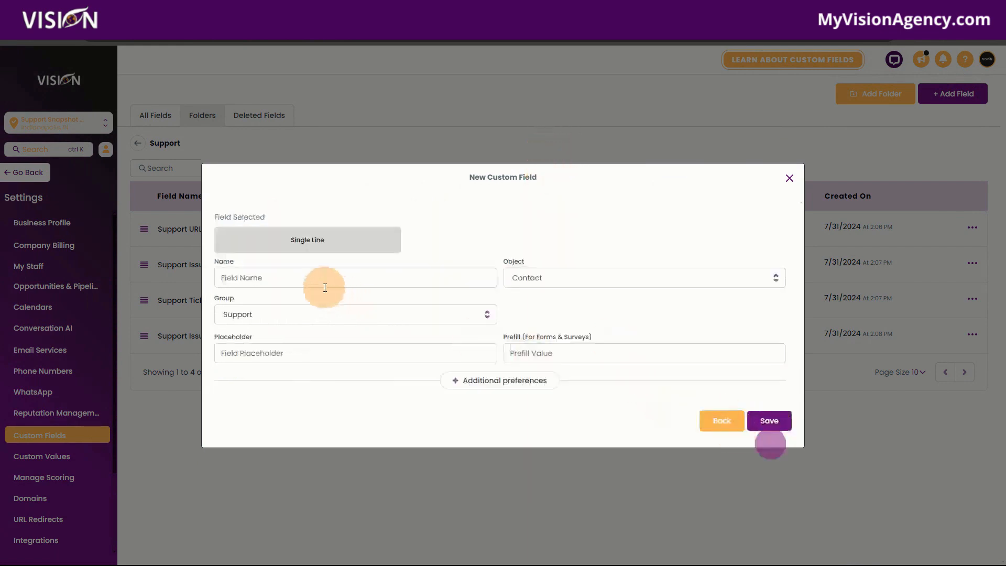
left_click(313, 279)
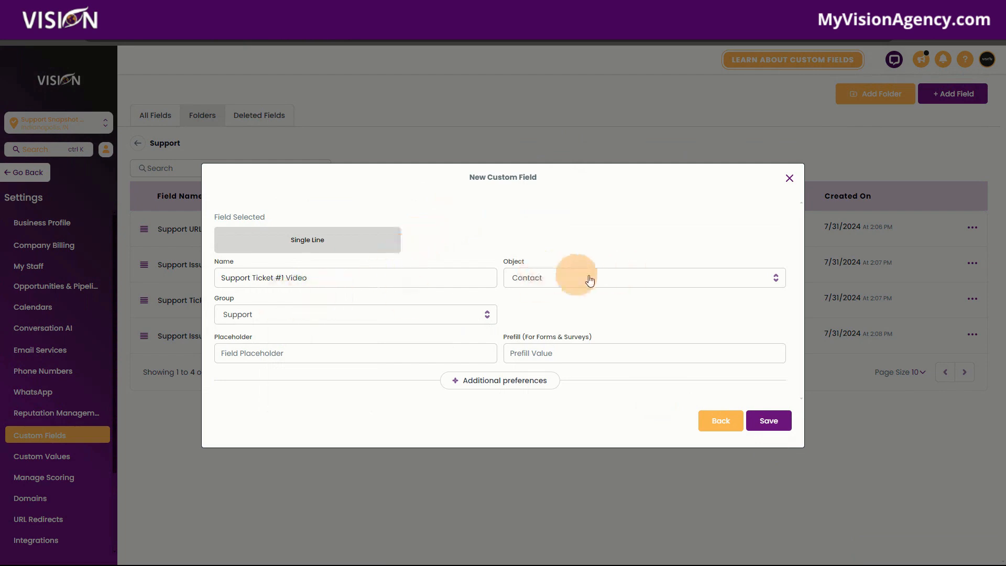
left_click(766, 420)
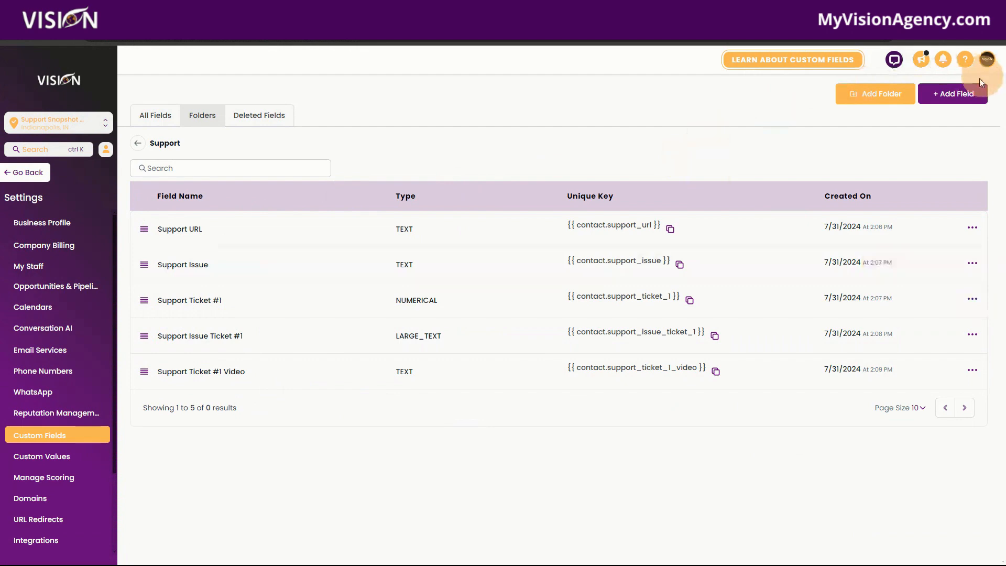
Step: Add a Number custom field named Support Ticket #2 to the Support folder and save it
left_click(961, 96)
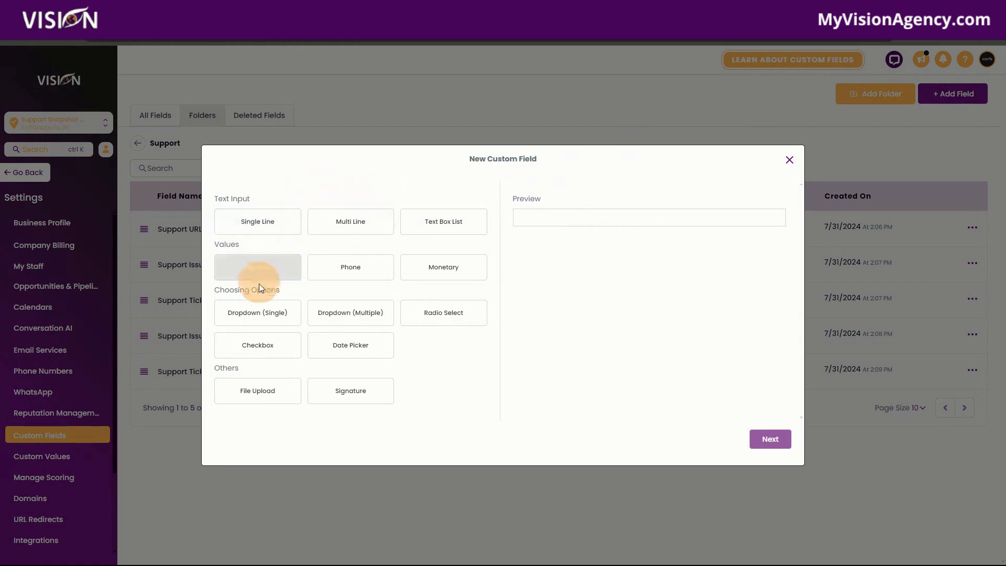
left_click(257, 267)
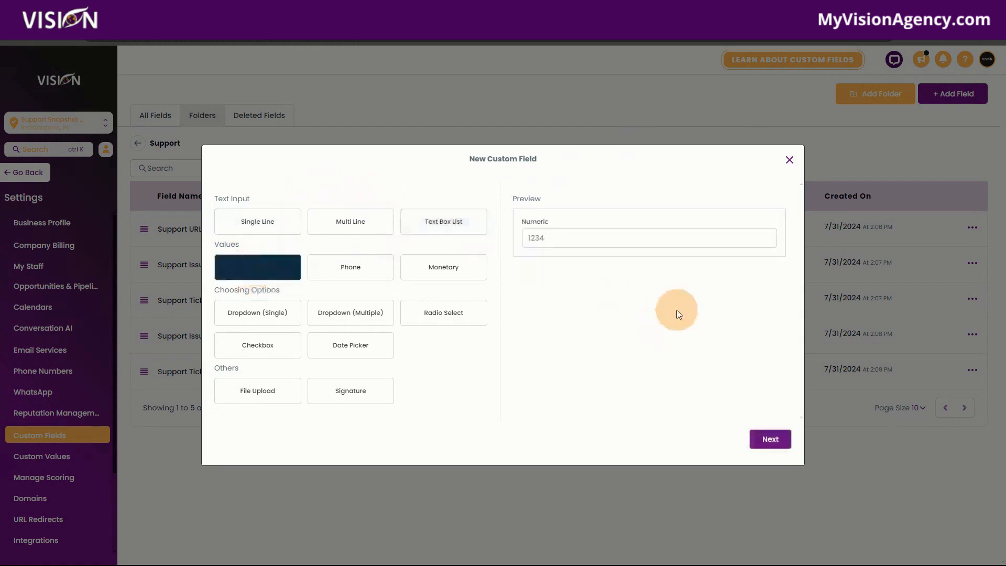
left_click(762, 439)
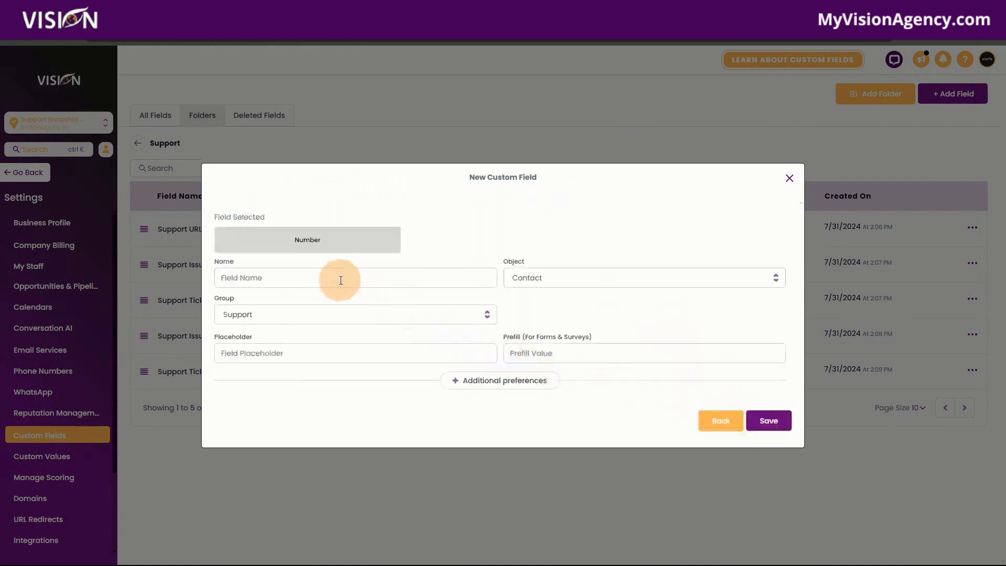
left_click(341, 278)
type("Support Ticket #2")
left_click(466, 233)
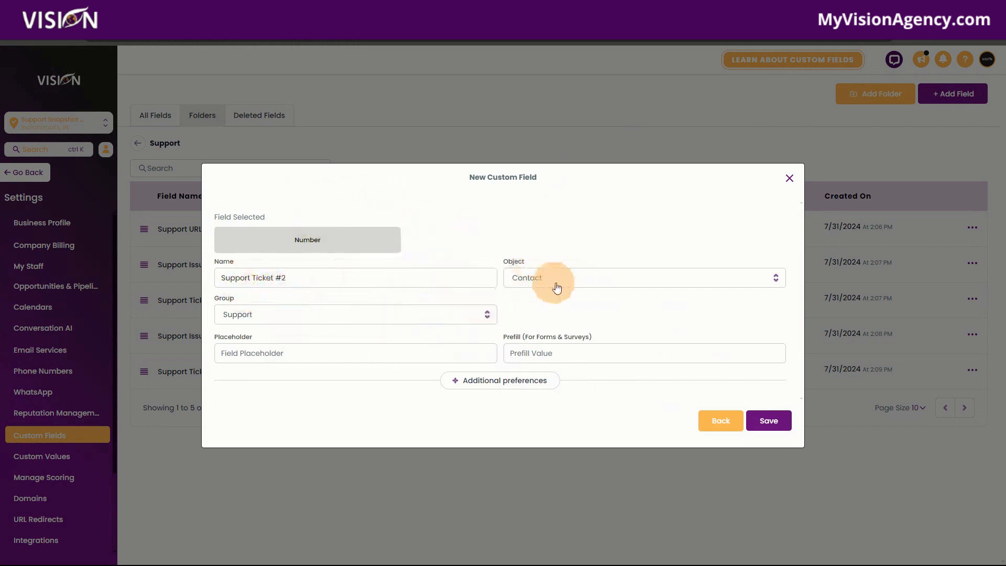
left_click(768, 420)
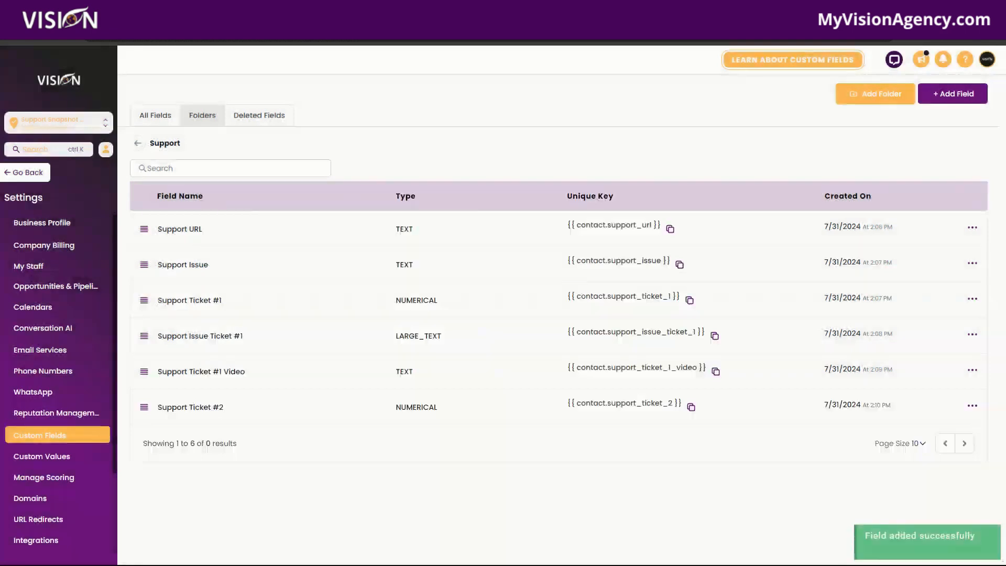
Step: Add a Multi Line custom field named Support Issue Ticket #2 to the Support folder and save it
left_click(944, 95)
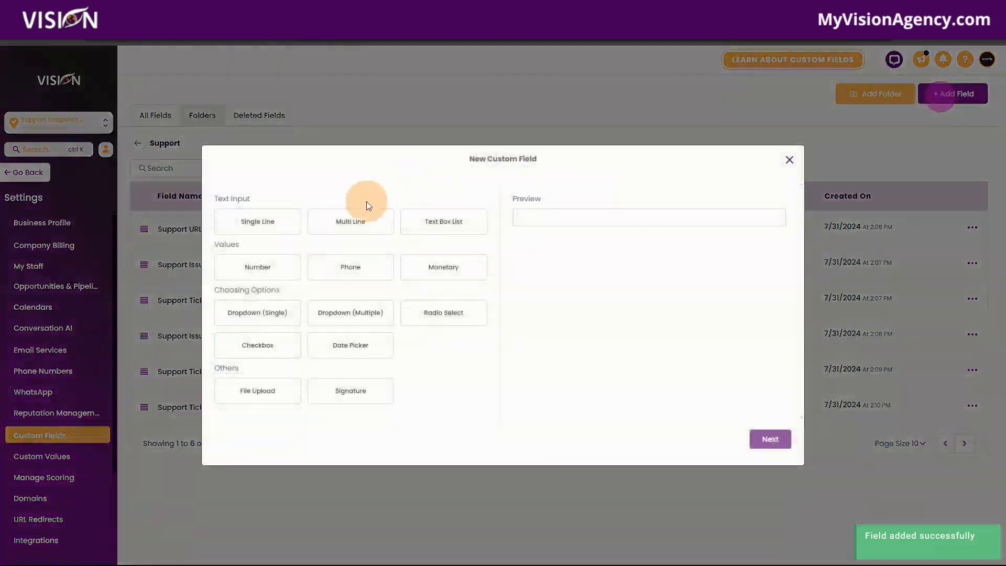
left_click(382, 231)
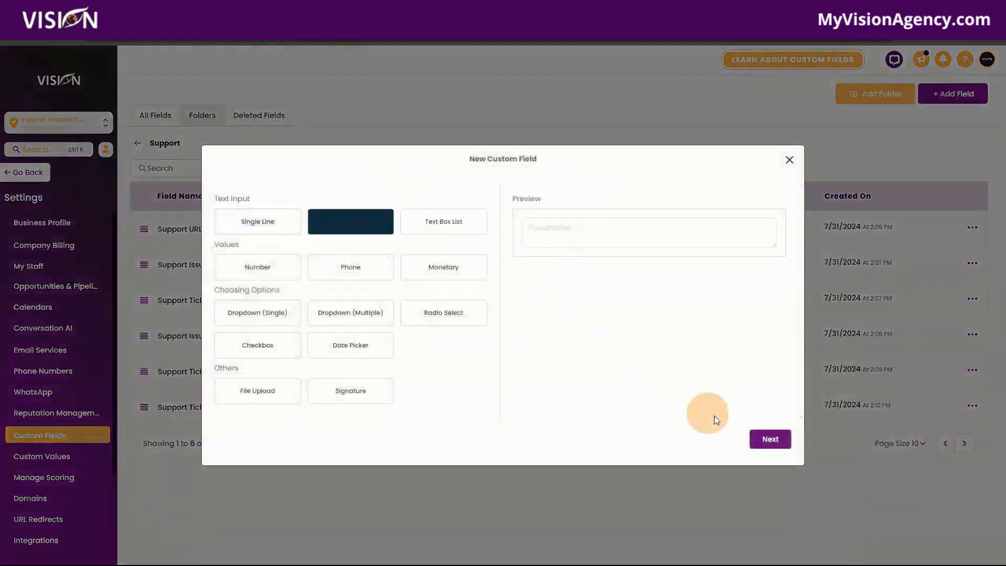
left_click(779, 440)
left_click(337, 277)
type("Support Issue Ticket #2")
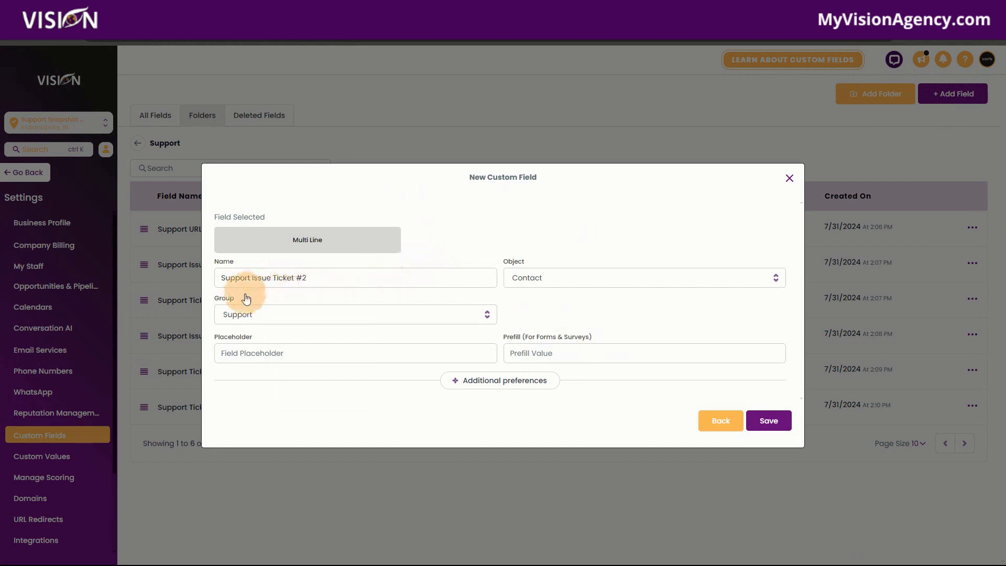
left_click(767, 421)
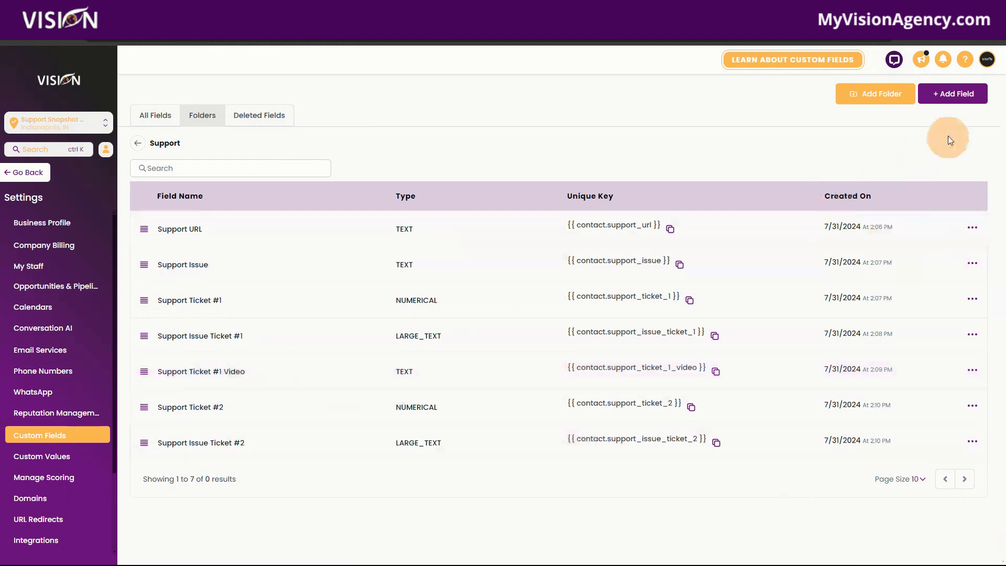
Step: Add a Single Line custom field named Support Ticket #2 Video to the Support folder and save it
left_click(957, 94)
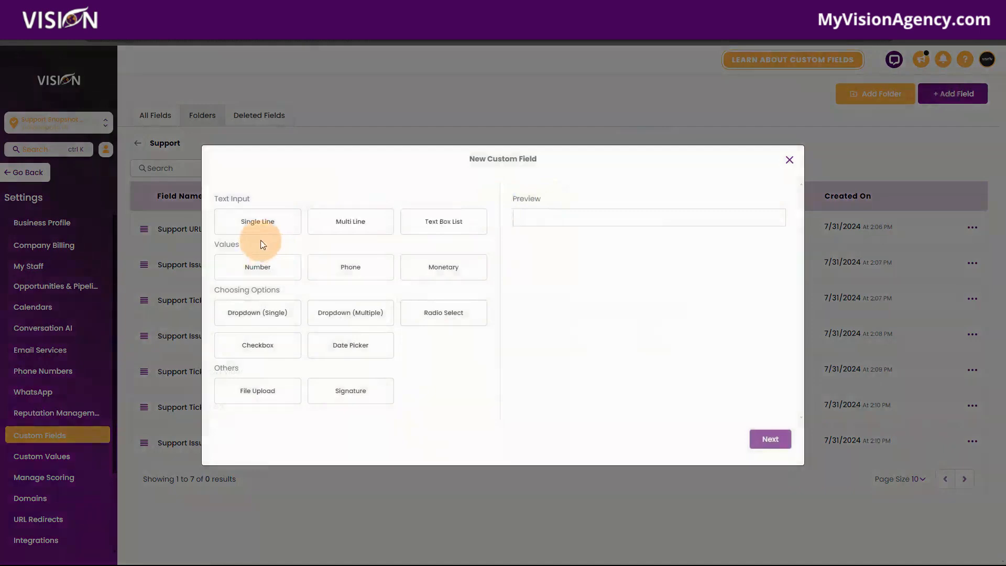
left_click(262, 221)
left_click(769, 440)
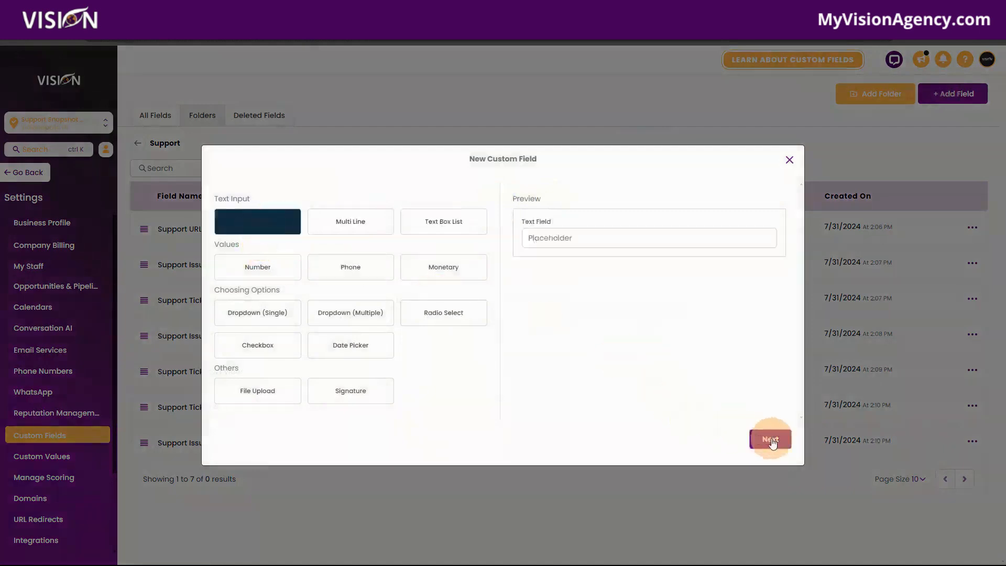
left_click(267, 277)
type("Support Ticket #2 Video")
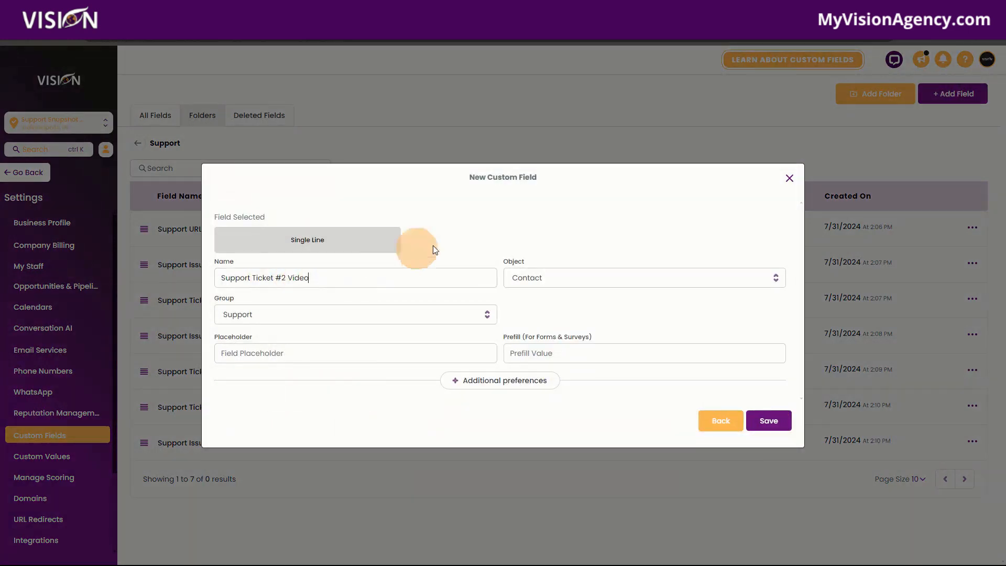
left_click(447, 244)
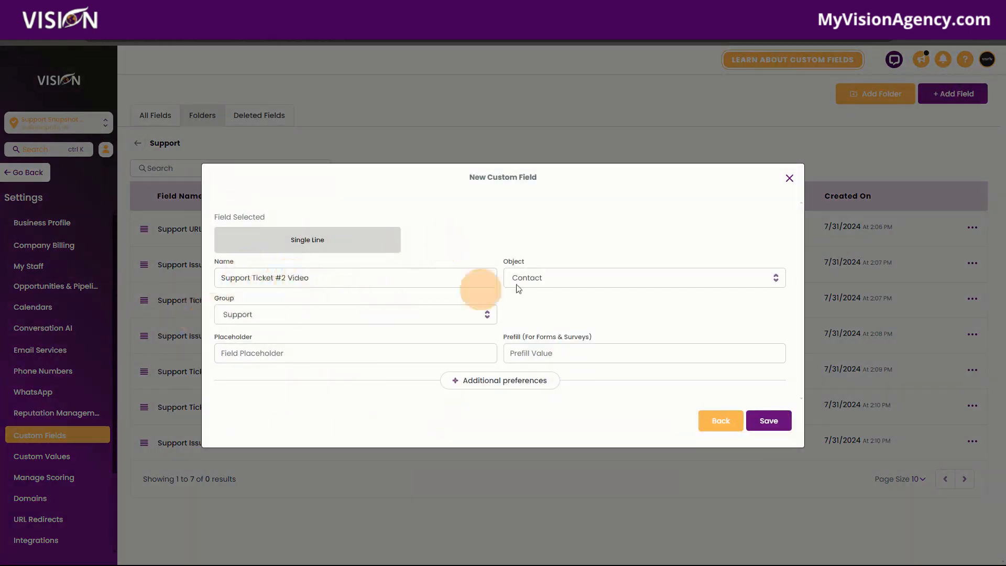
left_click(769, 420)
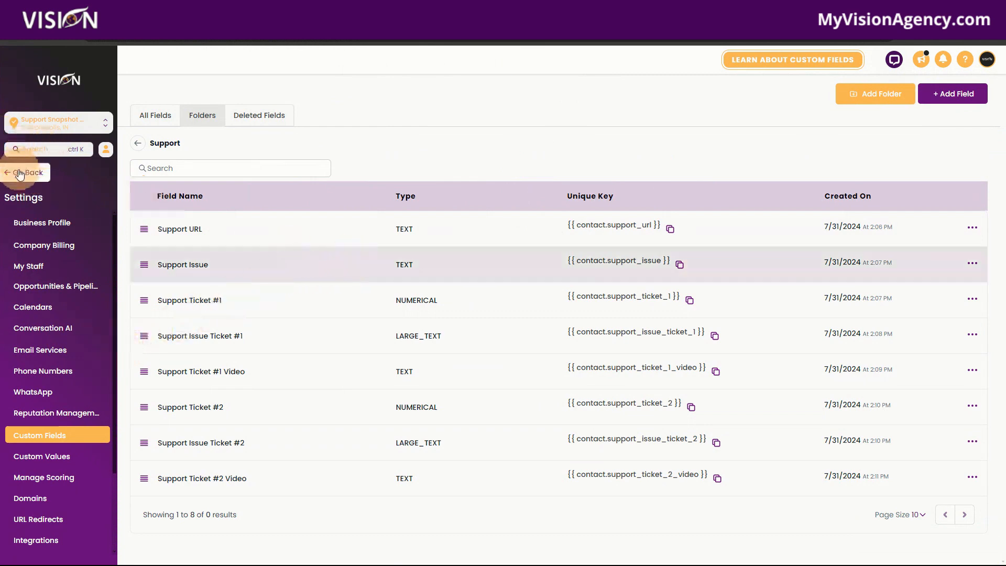
Step: Leave the settings and create a new form in the form builder of the Sites area
left_click(19, 173)
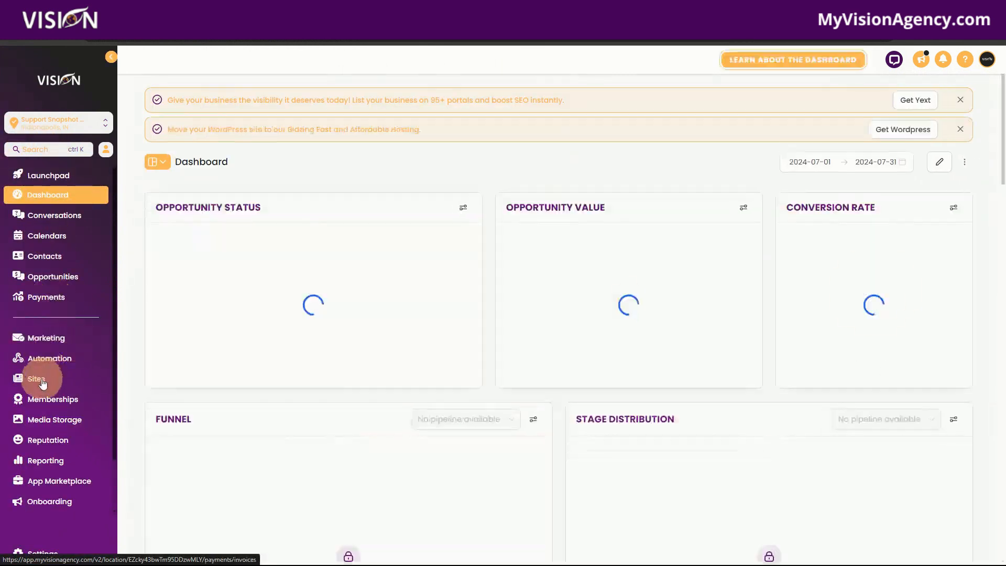
left_click(33, 383)
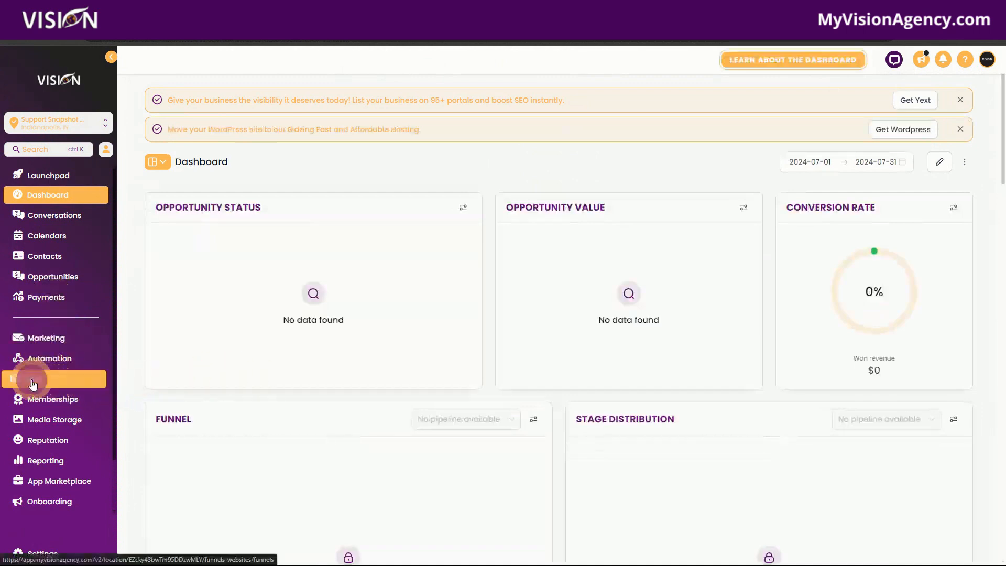
left_click(539, 84)
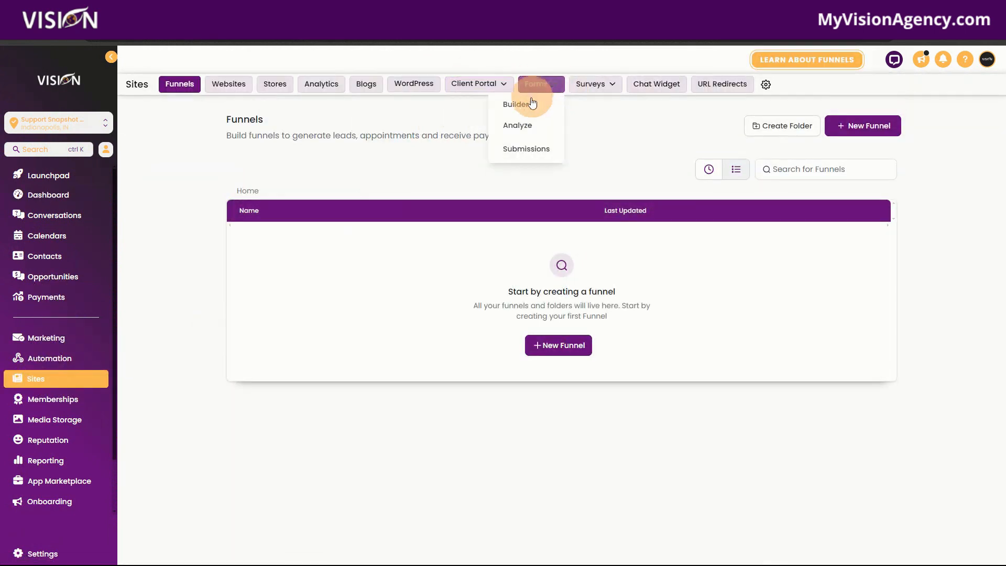
left_click(530, 107)
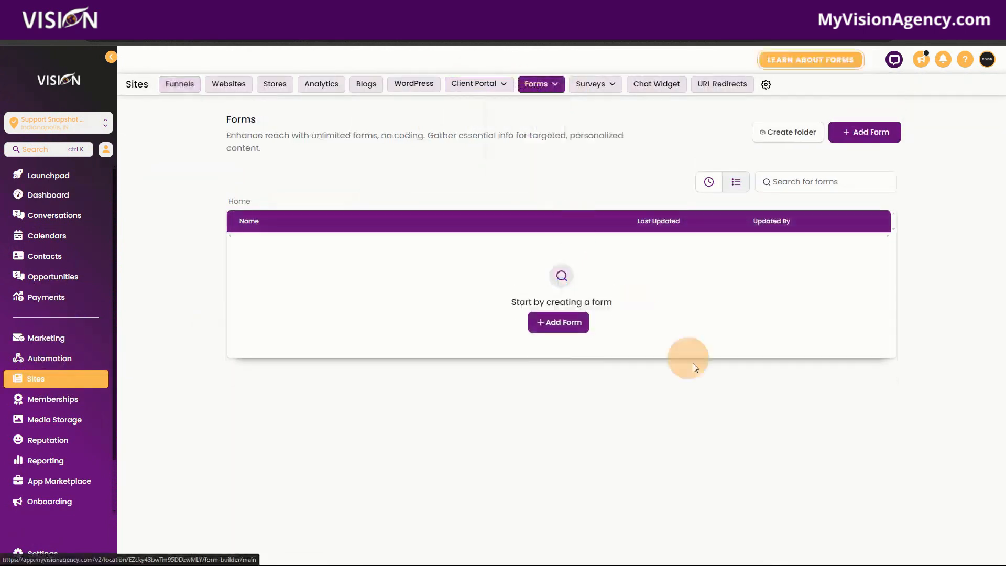
left_click(565, 325)
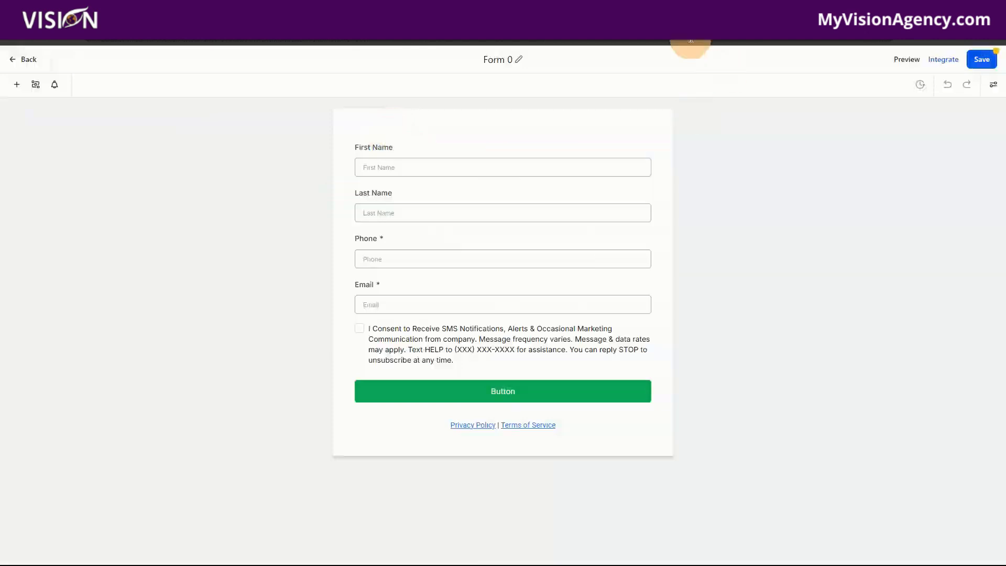
Step: Rename the new form as Support
left_click(507, 59)
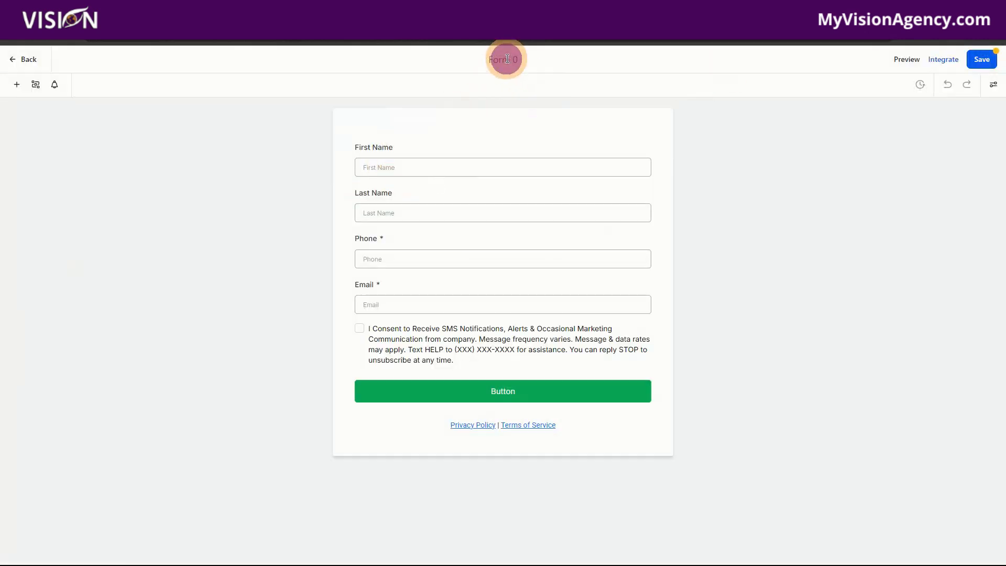
left_click_drag(515, 58, 484, 64)
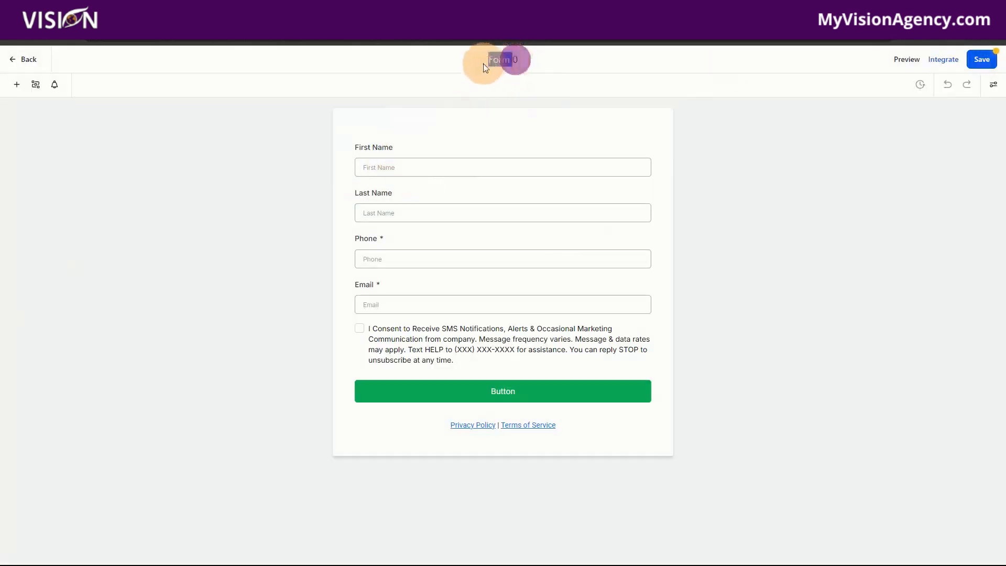
key("BackSpace")
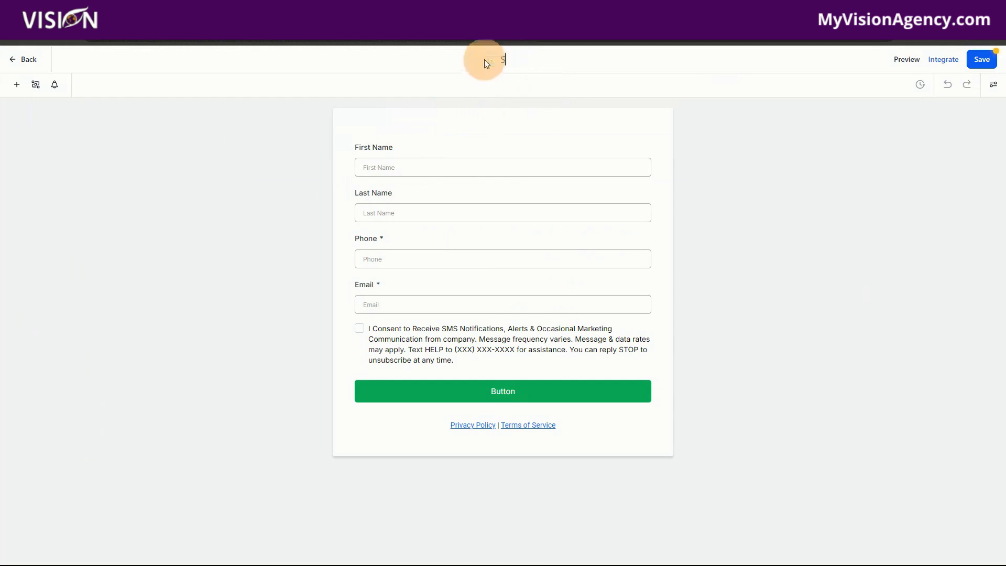
left_click(560, 58)
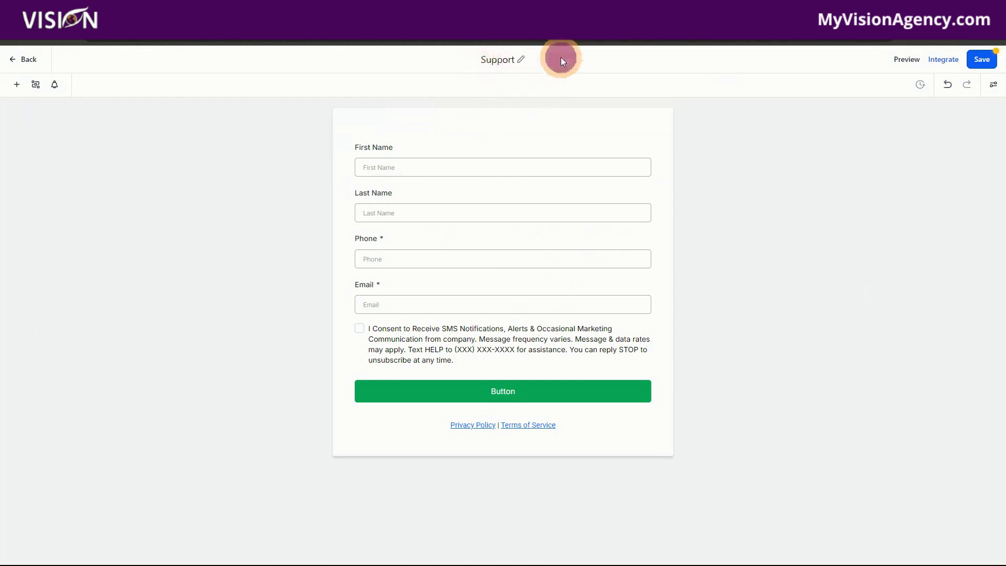
Step: Remove the First Name and Last Name fields from the Support form
left_click(453, 158)
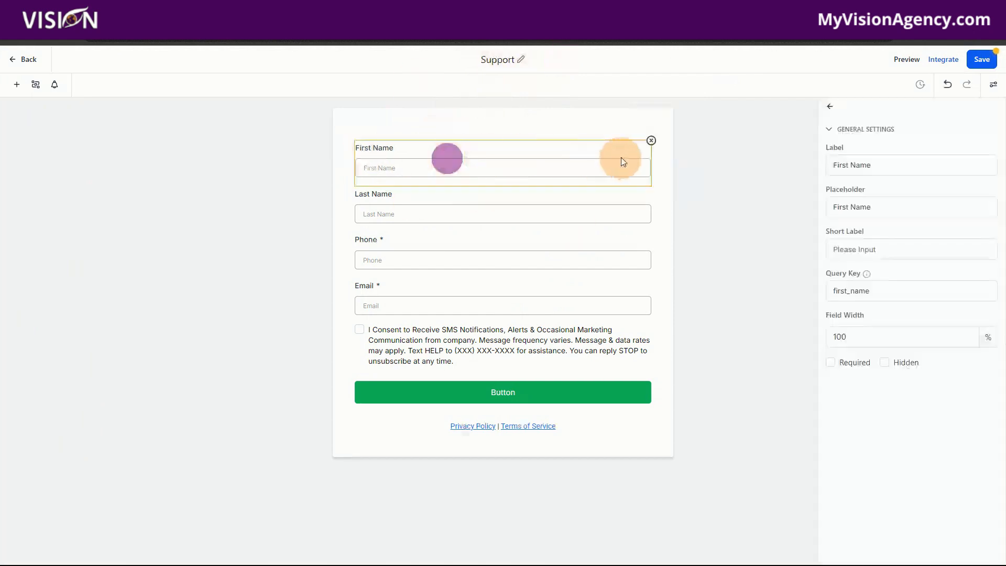
left_click(651, 140)
left_click(449, 161)
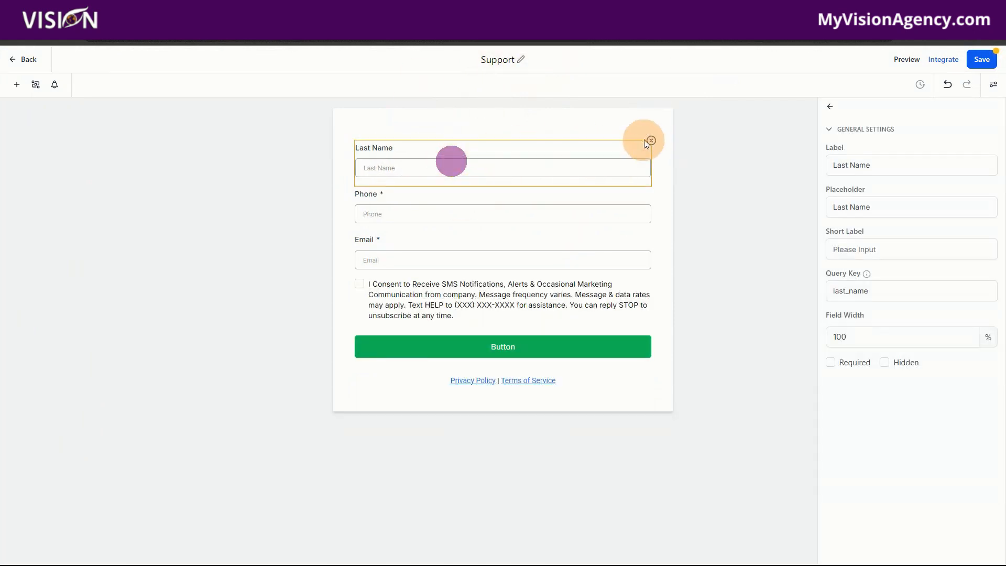
left_click(652, 138)
Step: Add a Full Name field above the Phone field and make it required
left_click(16, 84)
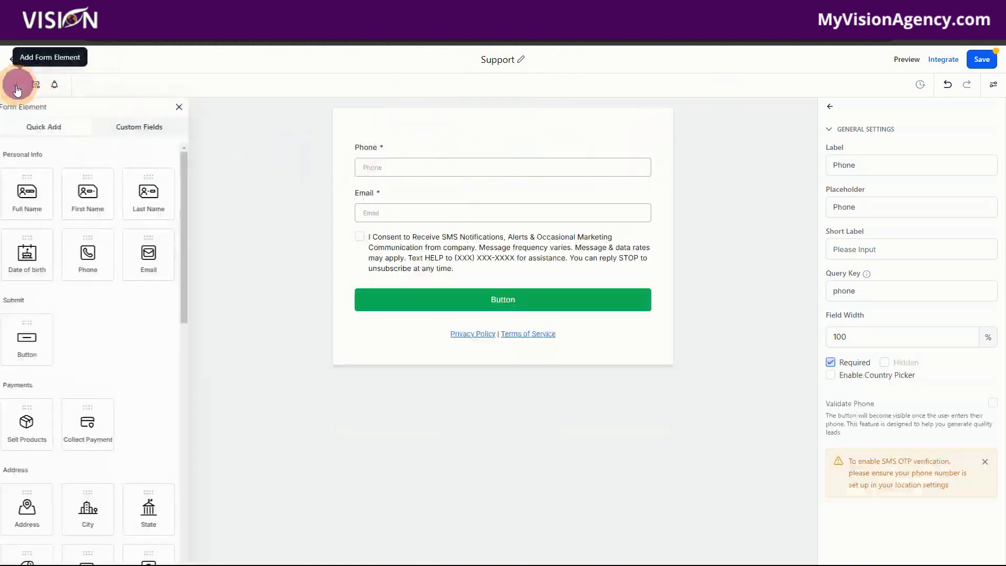
left_click_drag(32, 193, 472, 158)
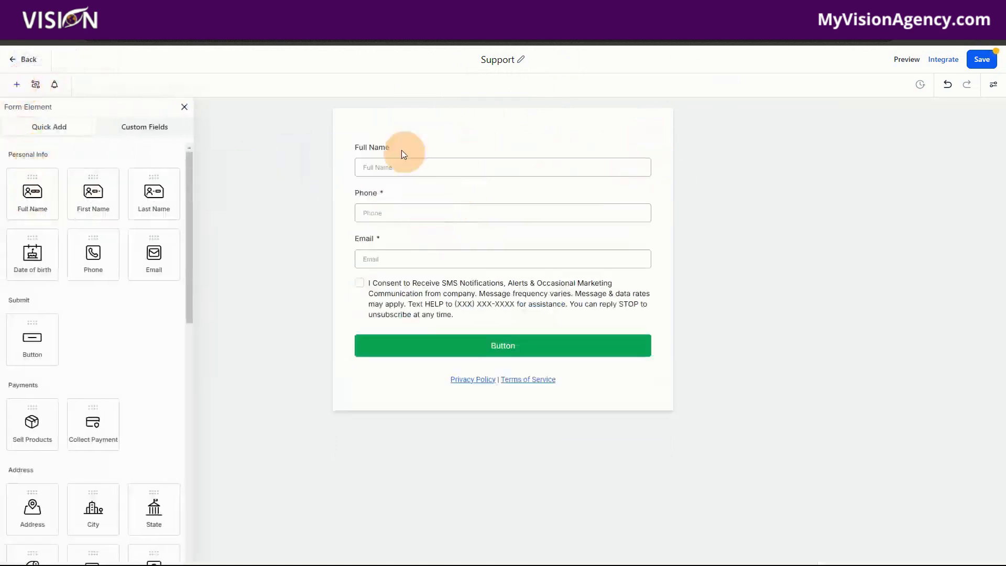
left_click(417, 163)
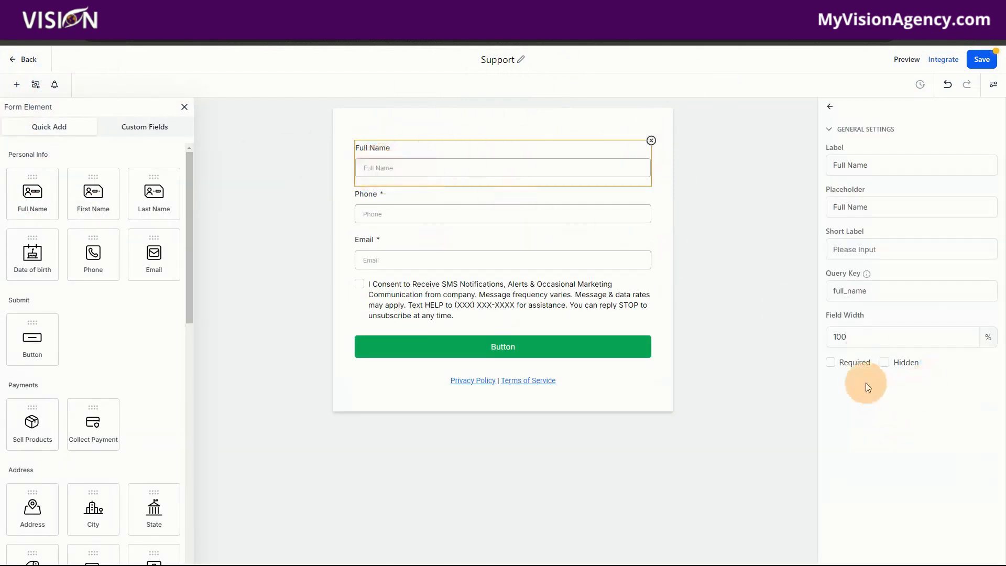
left_click(831, 362)
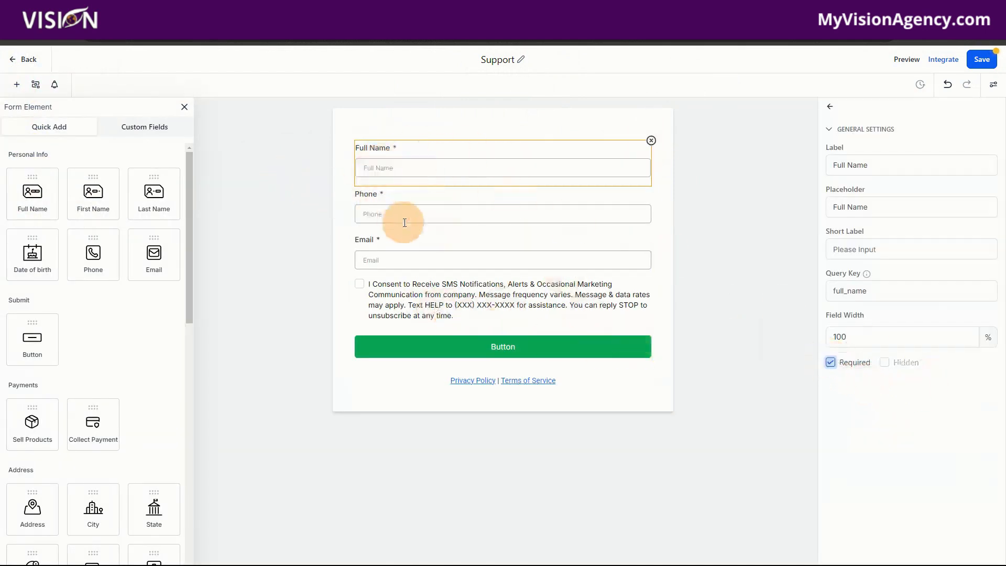
Step: Remove the Phone field, the SMS consent checkbox, and the Privacy Policy and Terms of Service links from the form
left_click(386, 209)
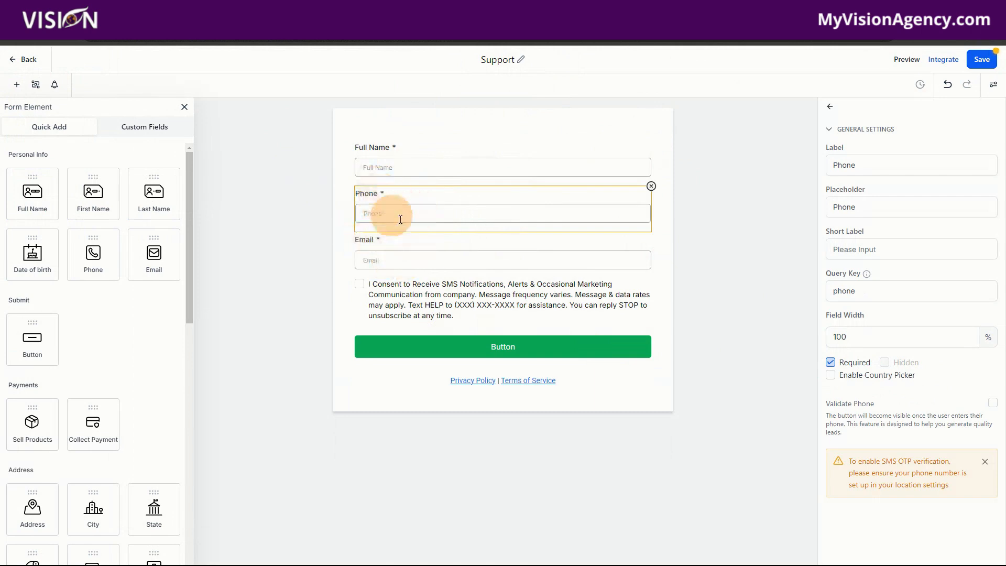
left_click(651, 187)
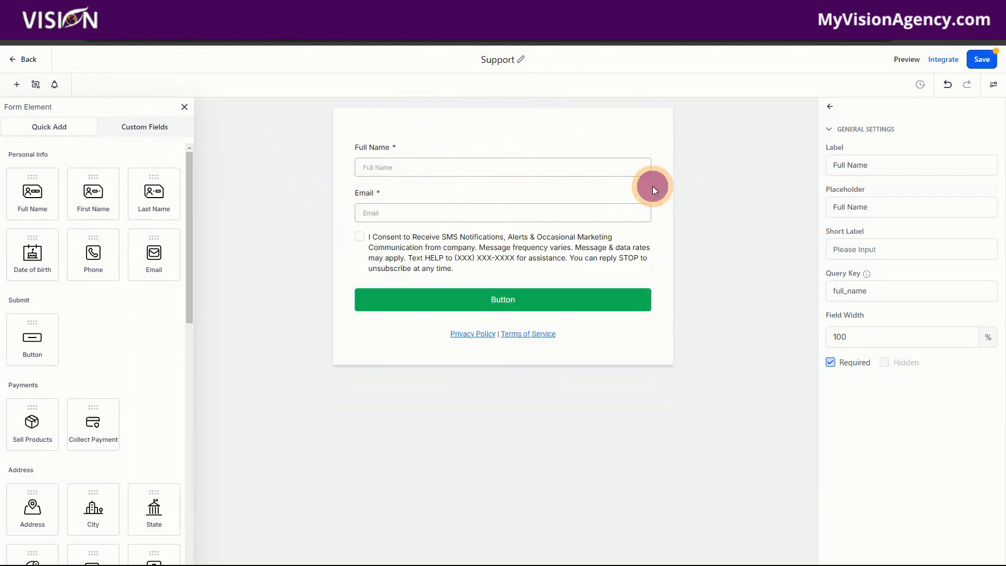
left_click(425, 262)
left_click(651, 231)
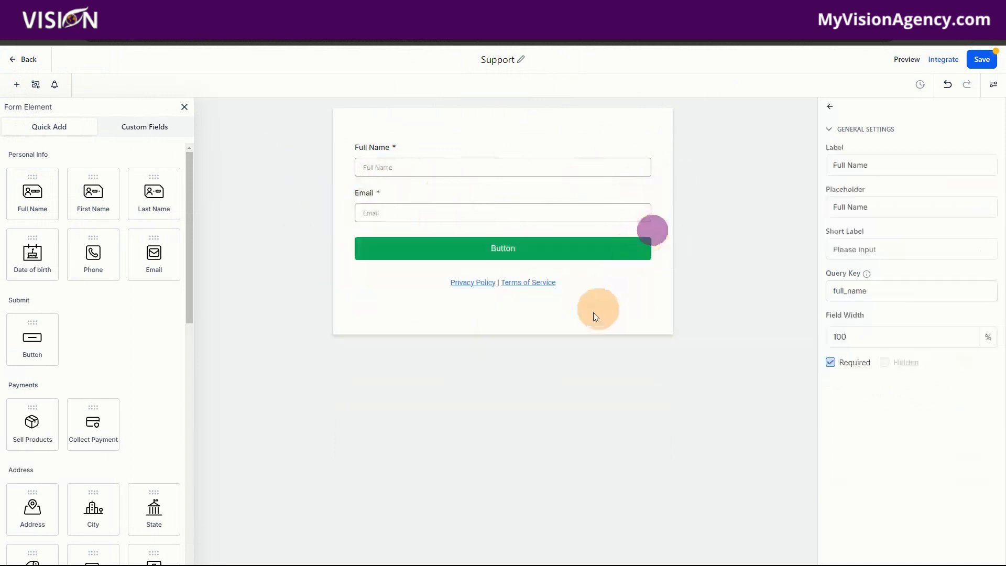
left_click(573, 294)
left_click(650, 268)
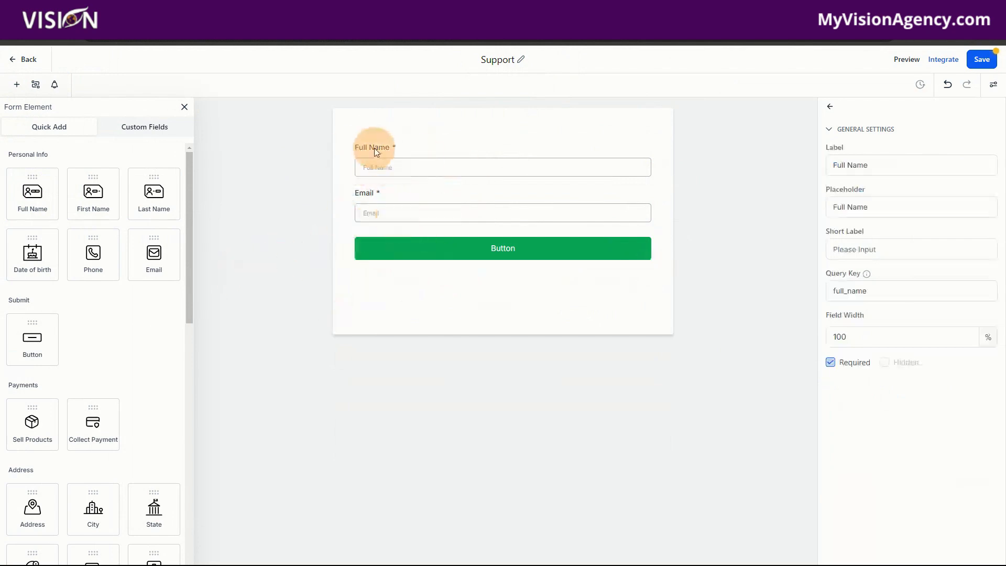
Step: Set the Email field's label to "Enter your account email address"
left_click(371, 197)
left_click(832, 166)
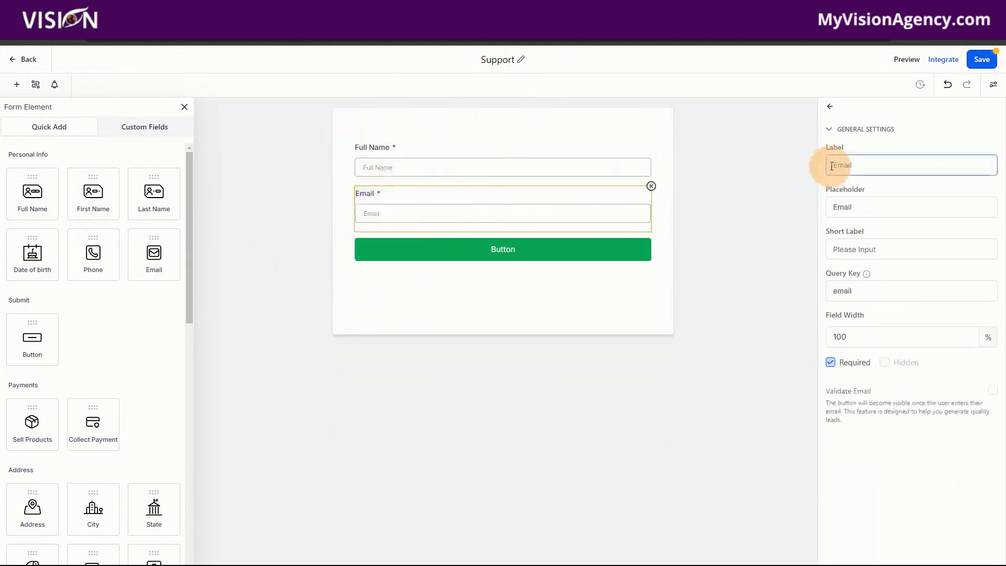
left_click(833, 165)
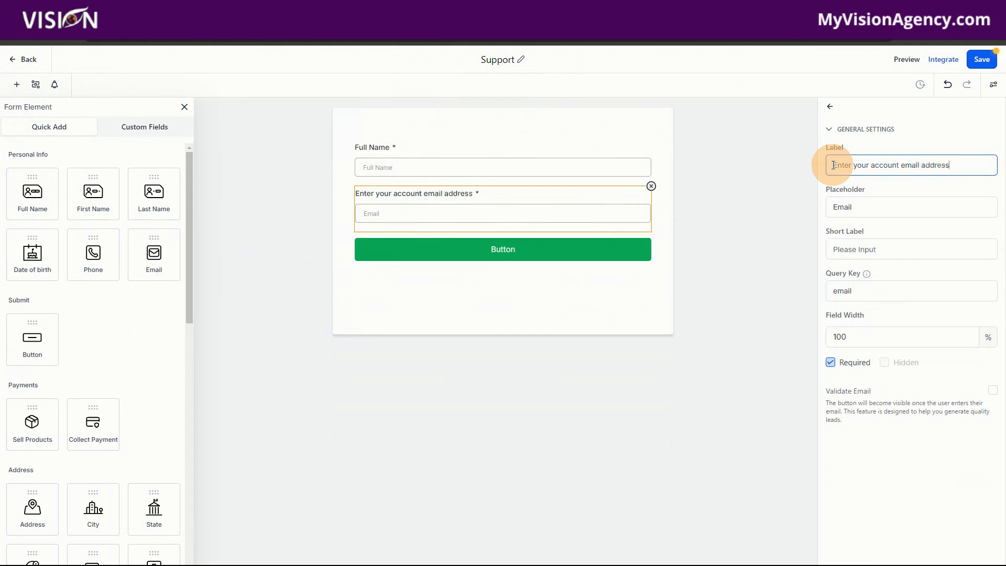
left_click(466, 195)
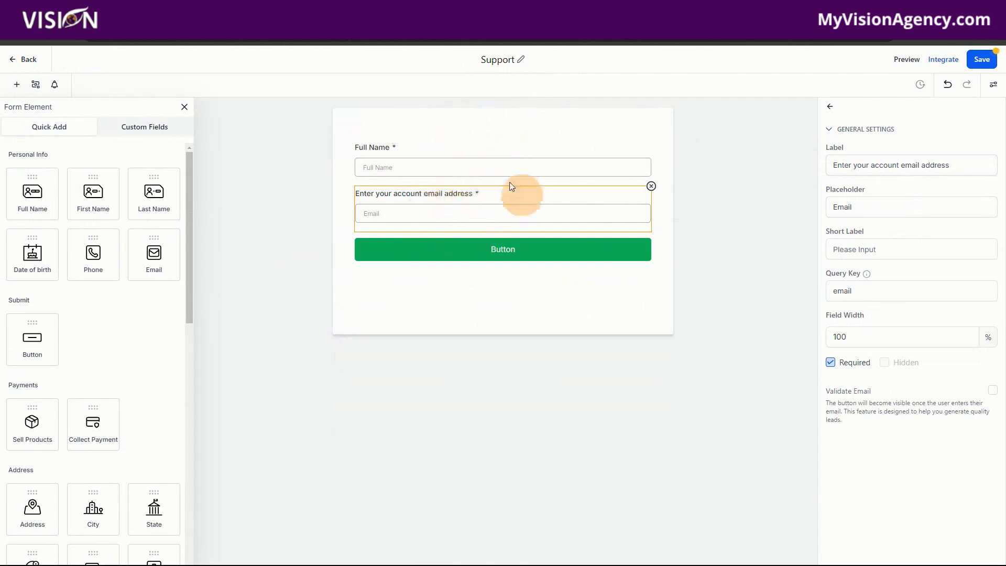
Step: Set the form button's text to "Submit Support Request"
left_click(468, 249)
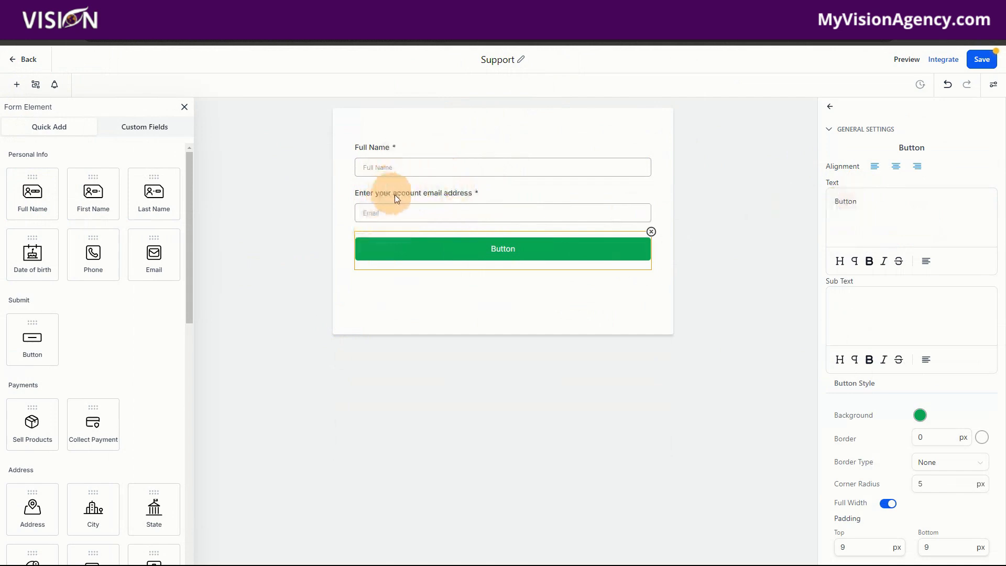
left_click(860, 200)
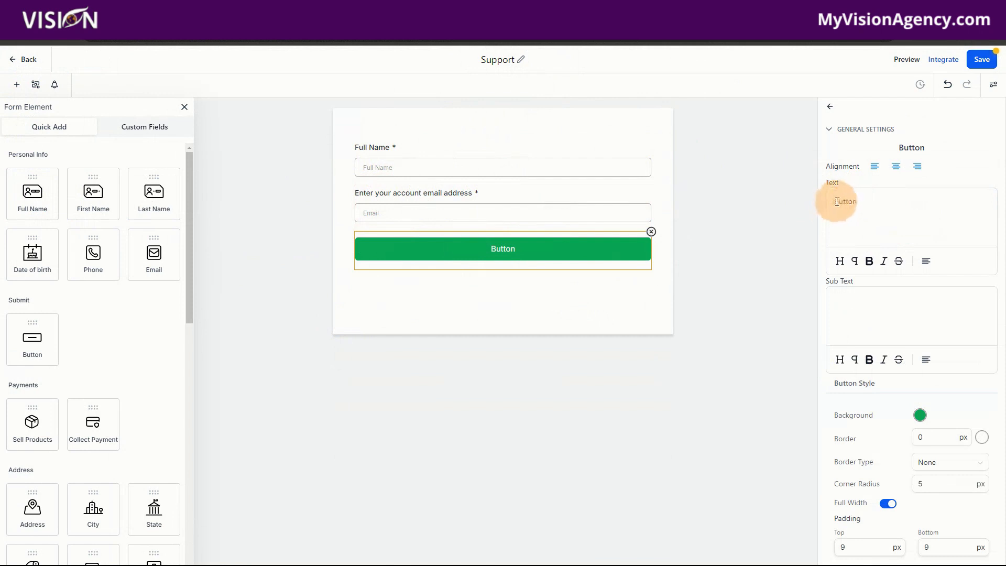
left_click_drag(857, 201, 831, 200)
type("Submit Support")
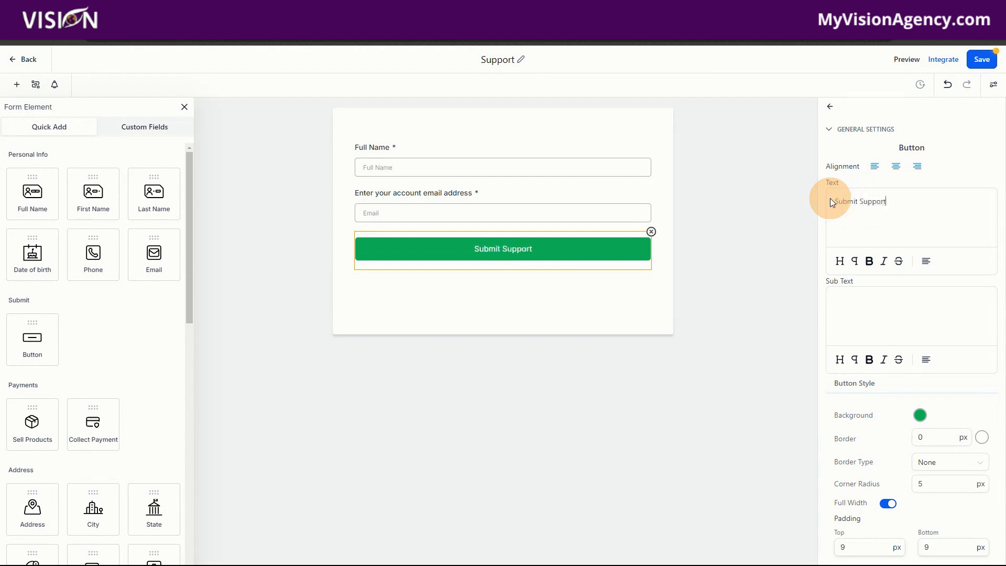
type(" Request")
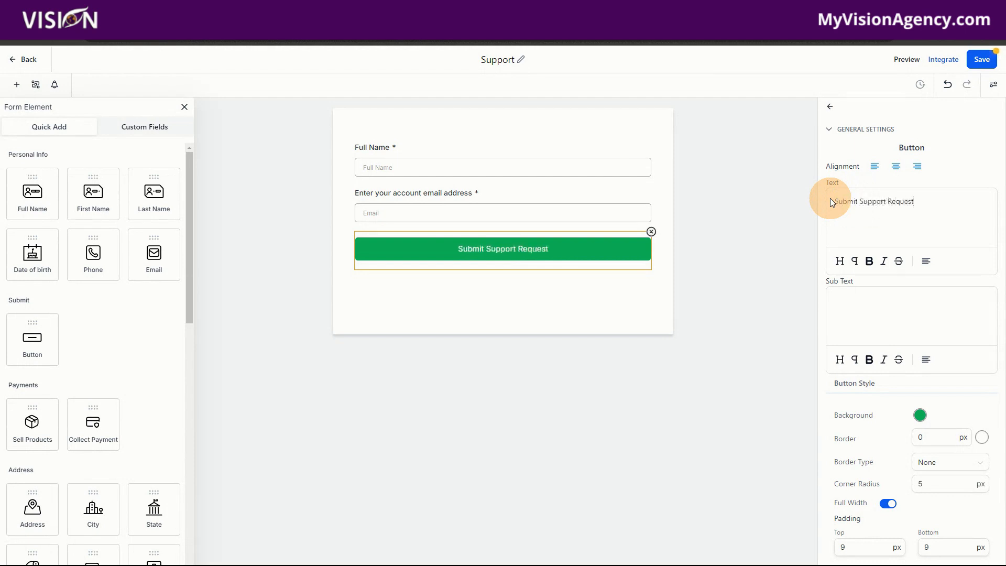
Step: Change the submit button's background color to black and save the form
left_click(920, 414)
left_click_drag(885, 354, 741, 343)
left_click(595, 124)
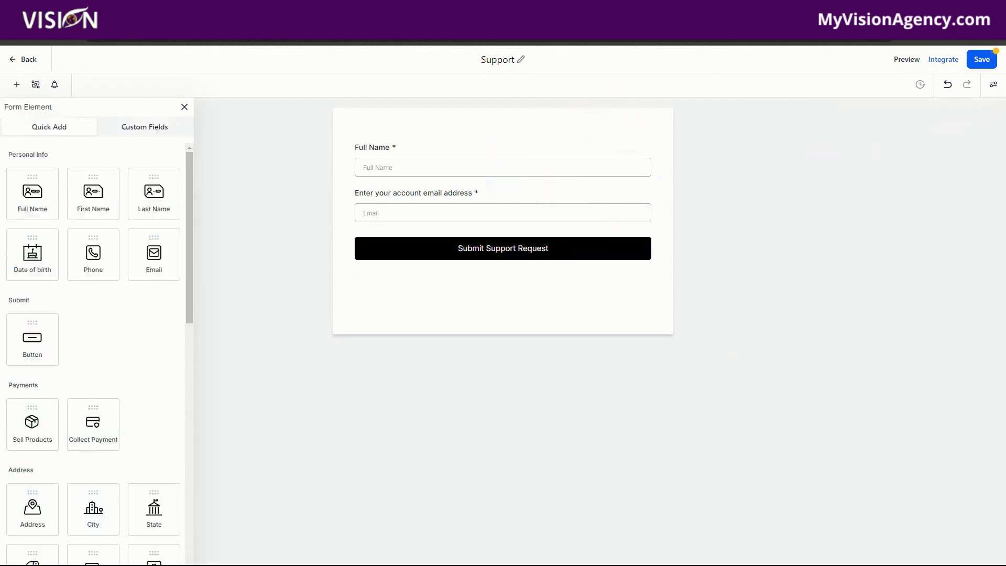
left_click(981, 60)
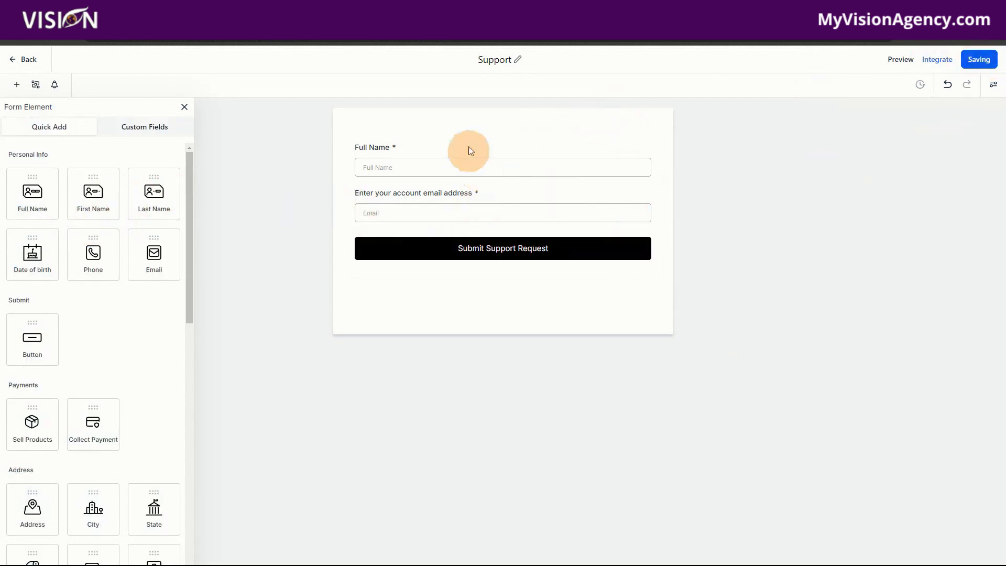
mouse_move(377, 190)
left_mouse_down()
mouse_move(399, 222)
mouse_move(386, 201)
left_mouse_up()
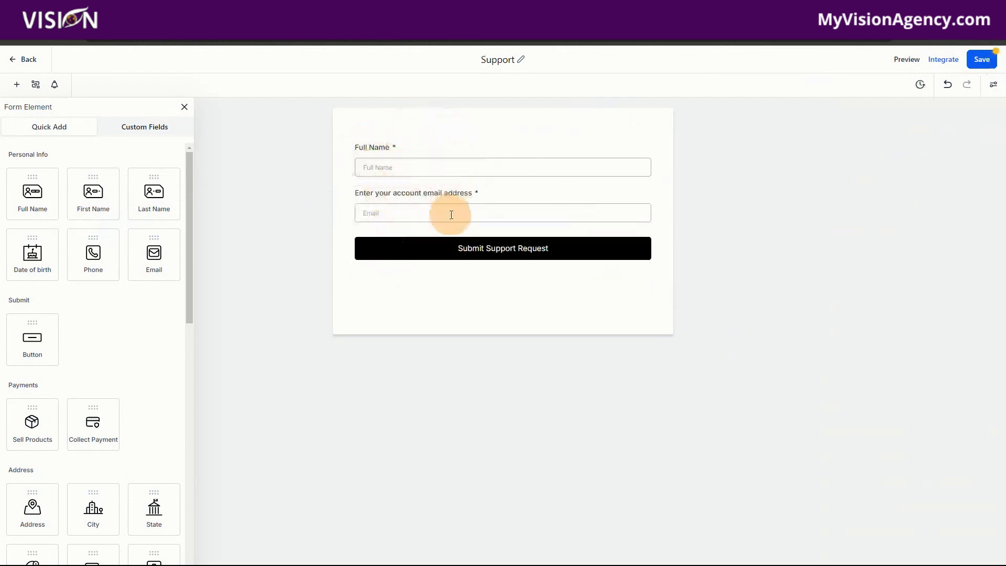
Step: Add the Support Issue contact custom field from the Support folder below the email field and make it required
left_click(147, 127)
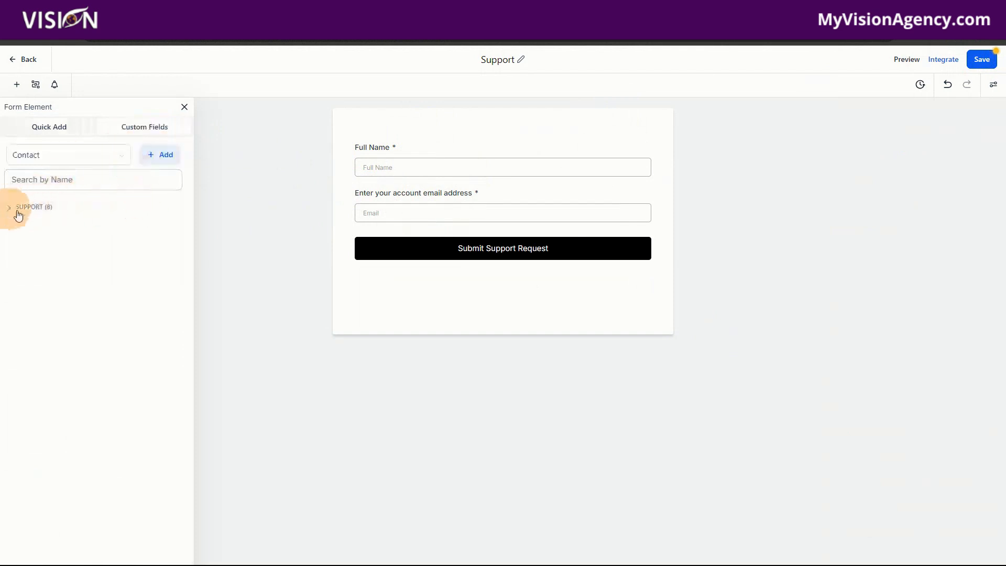
left_click(58, 156)
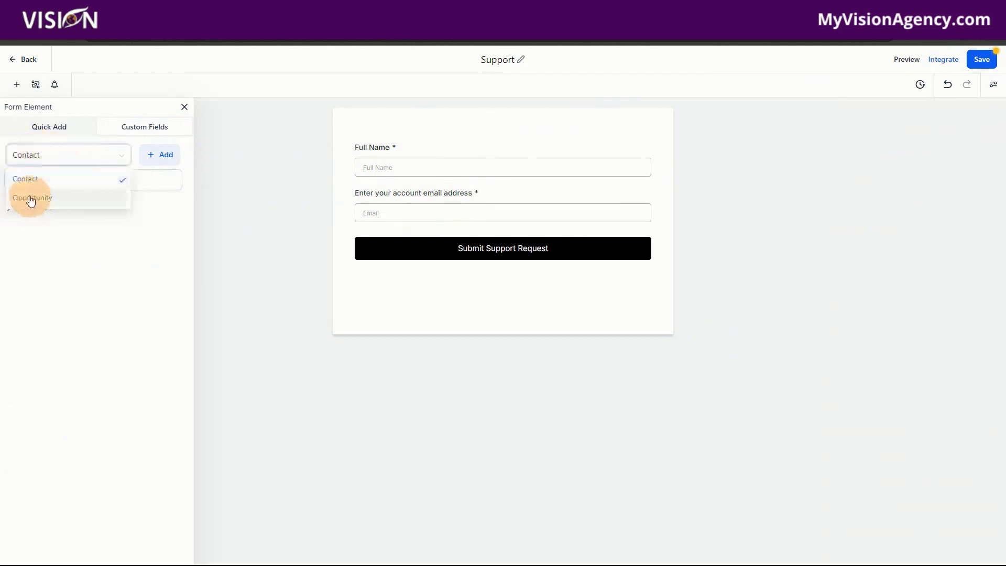
left_click(41, 156)
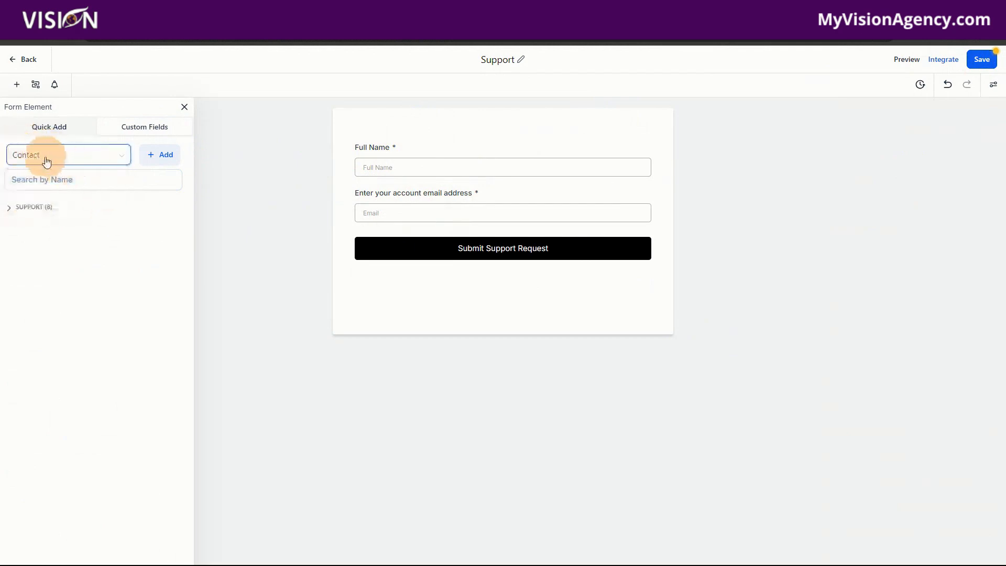
left_click(33, 206)
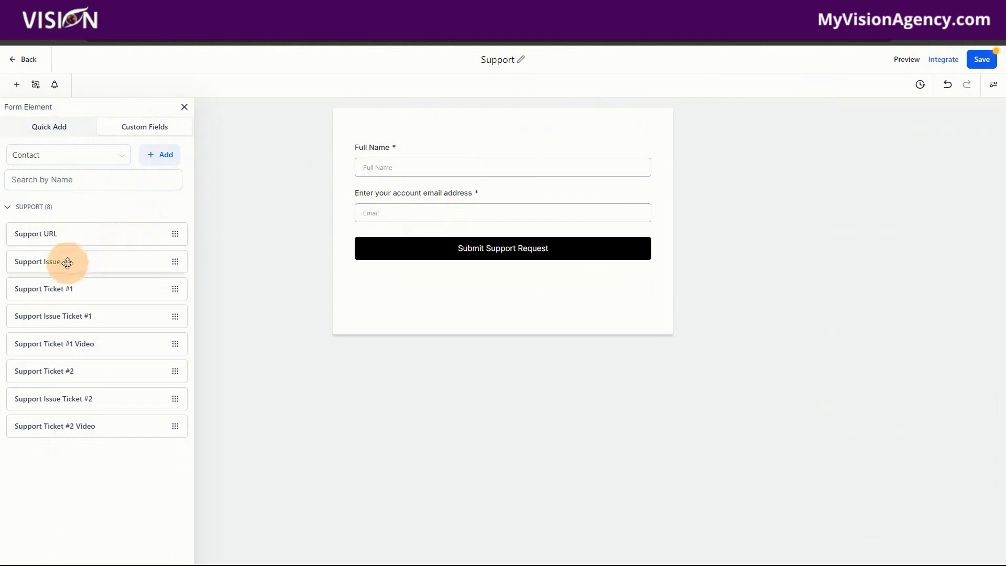
left_click_drag(67, 262, 450, 286)
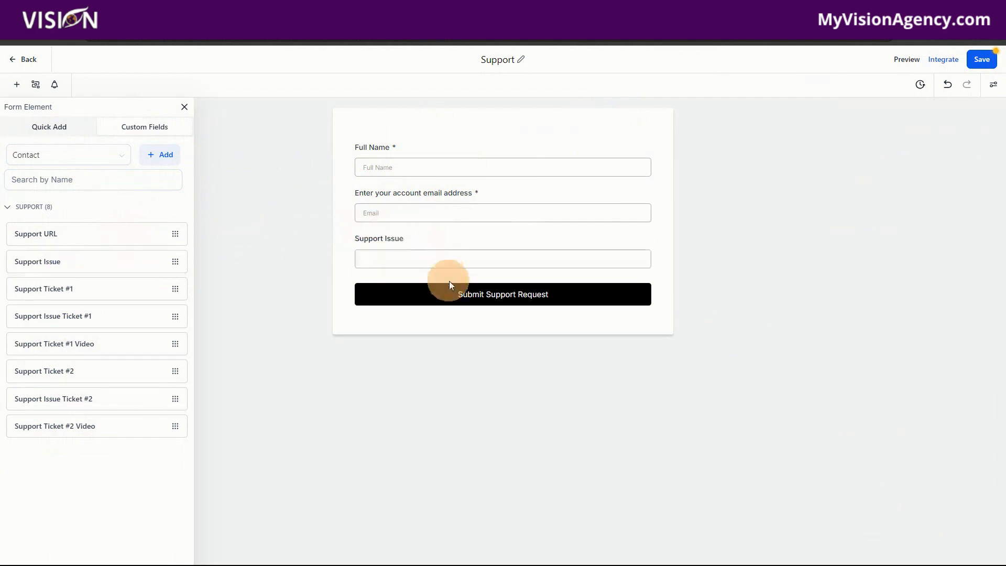
left_click(406, 244)
left_click(831, 362)
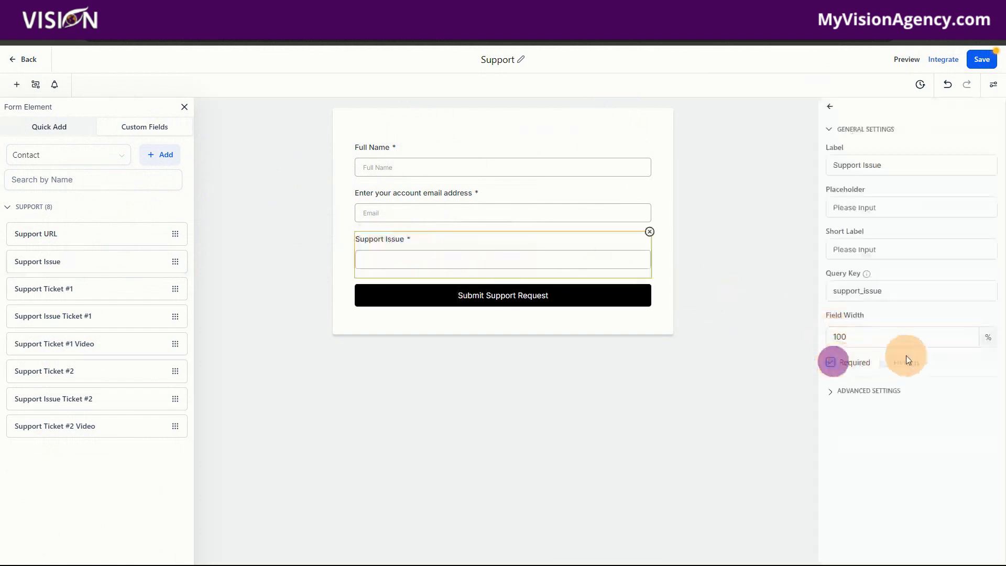
Step: Add the Support URL custom field below the Support Issue field and make it required
left_click_drag(62, 234, 461, 297)
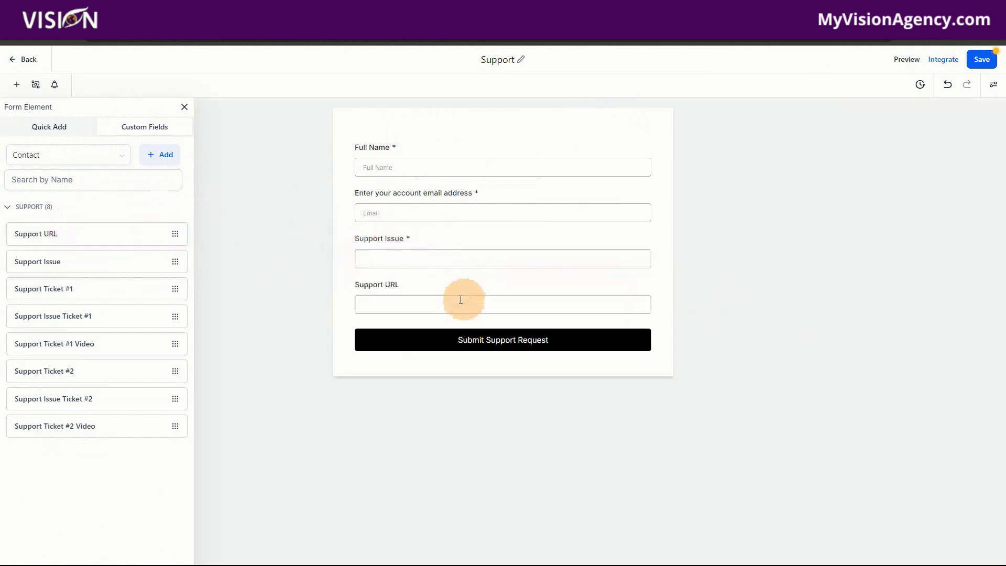
left_click(404, 288)
left_click(831, 362)
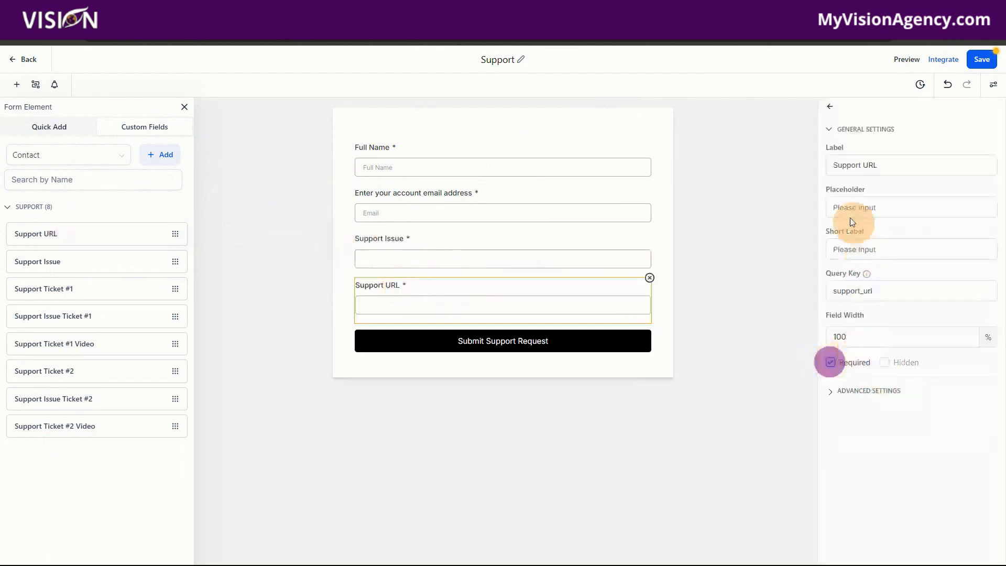
Step: Change the label of the form's Support Issue field to "Please explain in detail the issue you are having:"
left_click(369, 242)
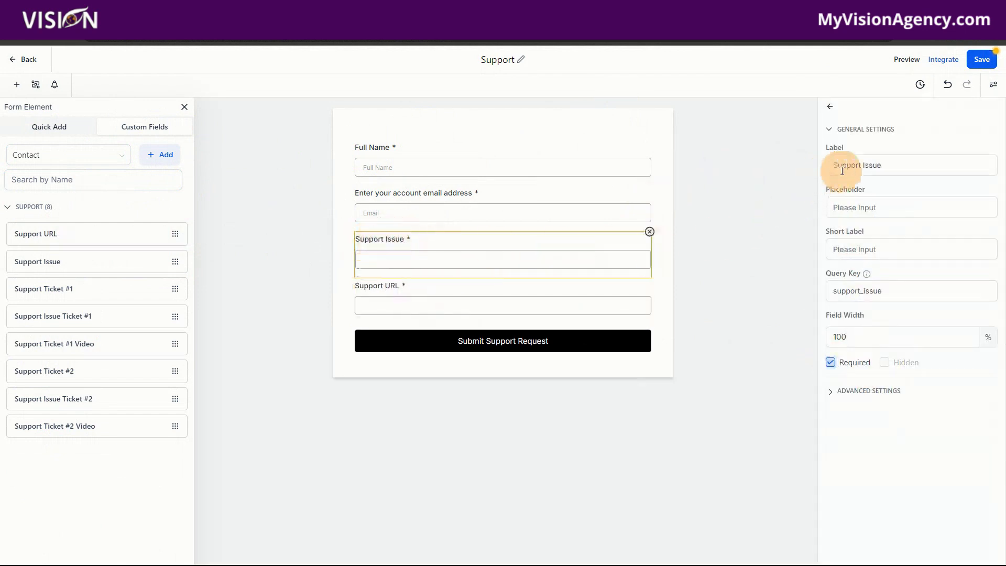
left_click_drag(891, 165, 831, 162)
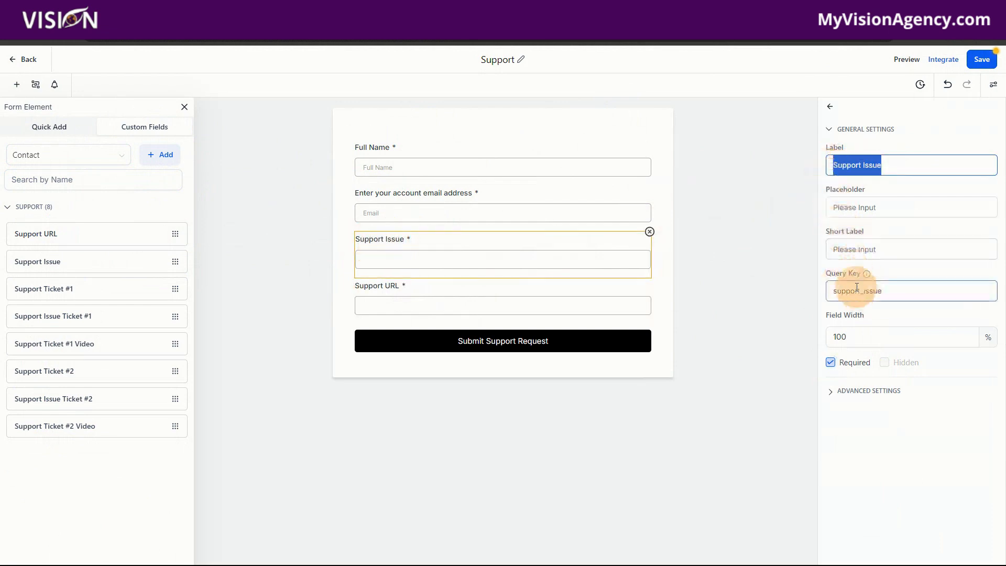
left_click(908, 291)
left_click_drag(909, 291, 833, 291)
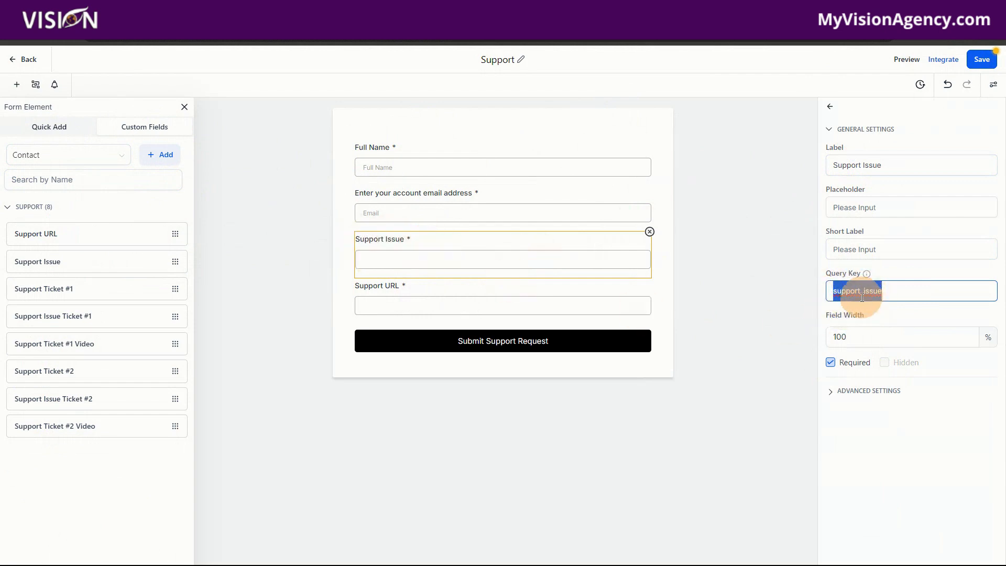
left_click_drag(895, 162, 835, 166)
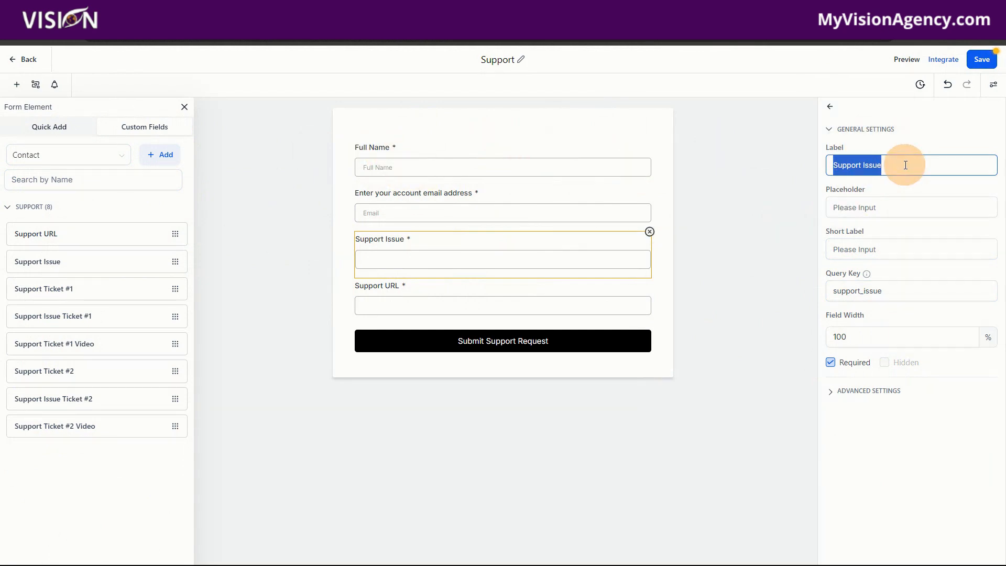
type("Please explai")
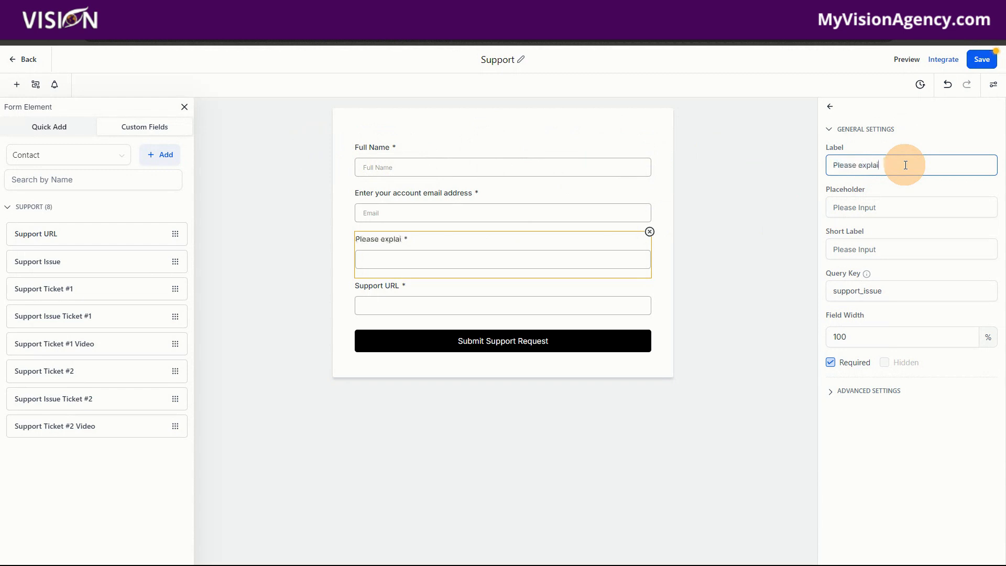
type("n in detail the issue you")
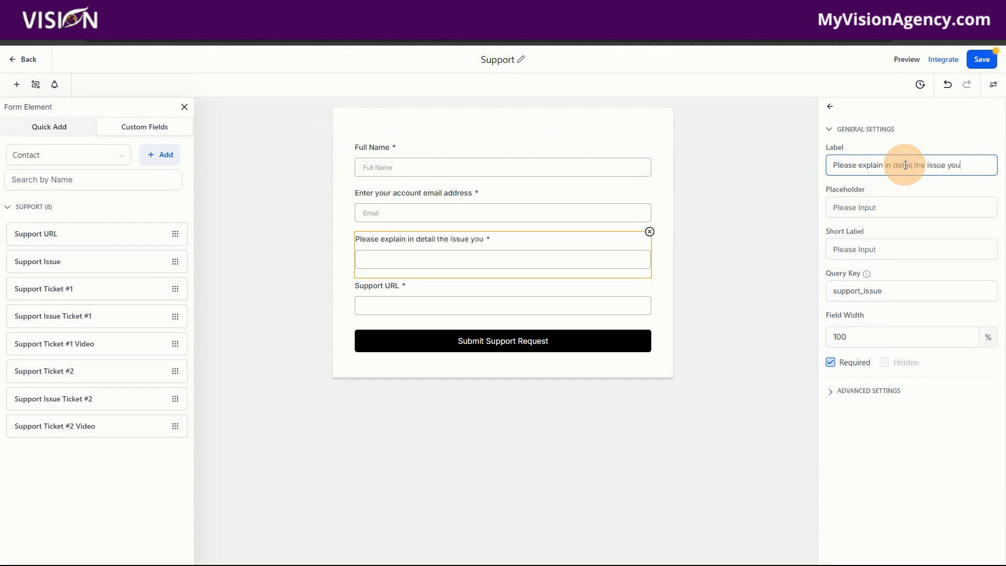
type(" are havin")
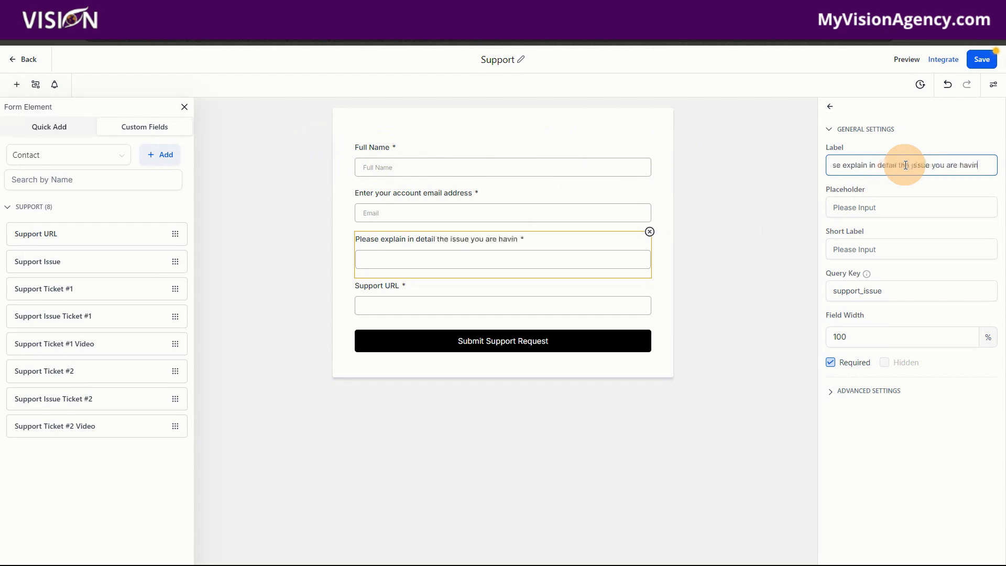
type("g:")
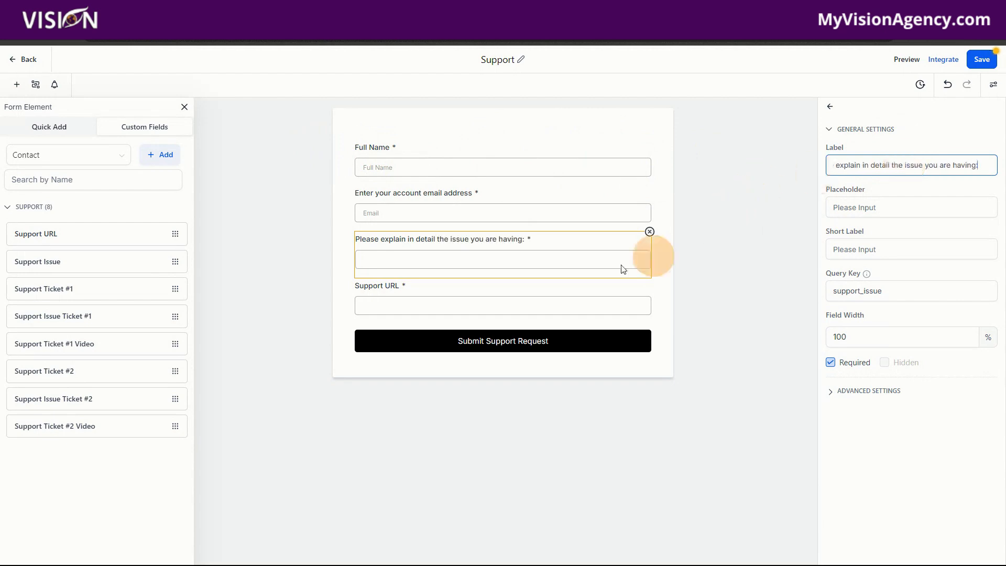
Step: Change the Support URL field's label to "Please share a video URL showing the issue you are having:" and save the form
left_click(538, 292)
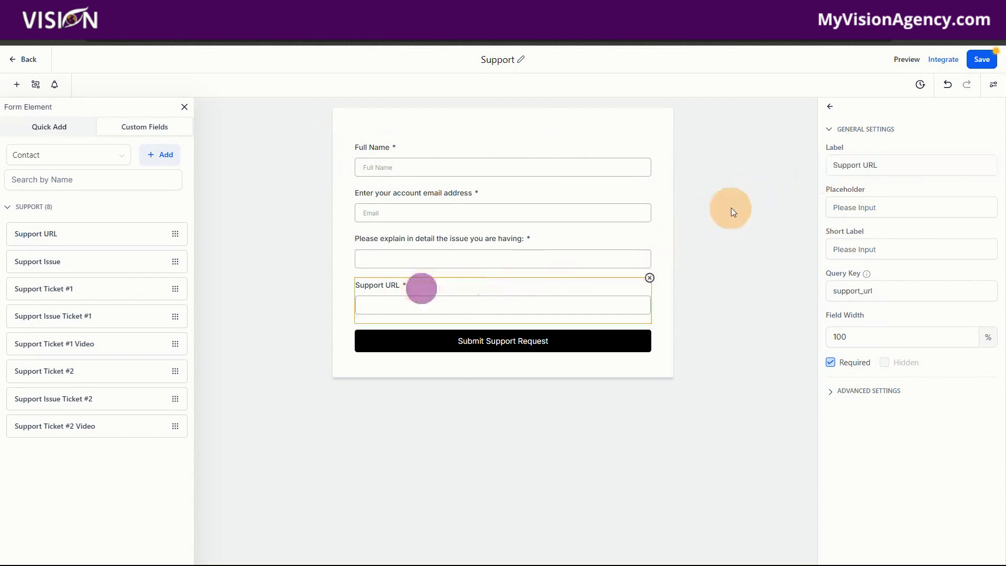
left_click_drag(885, 165, 831, 166)
type("P")
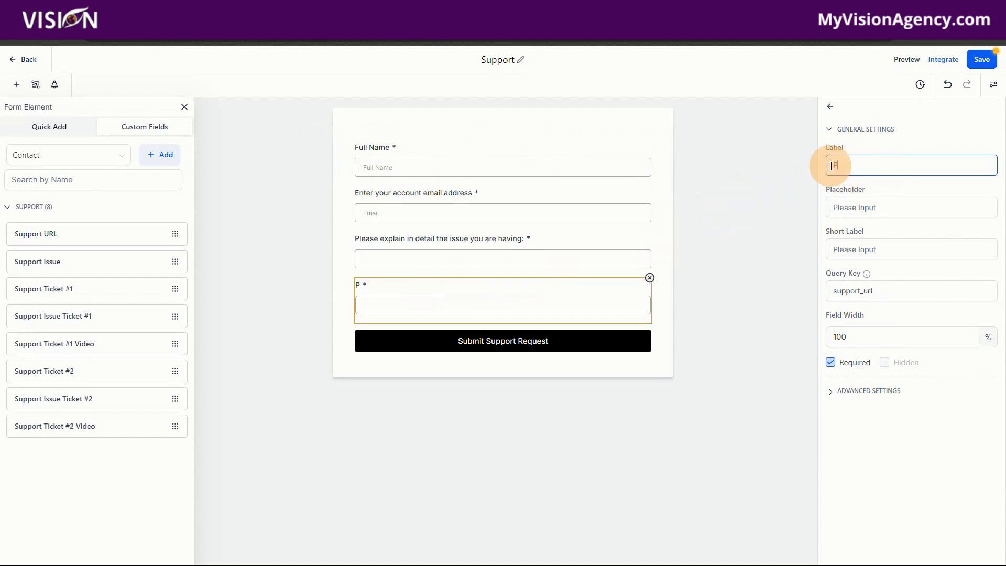
type("lease share the")
key("BackSpace")
key("BackSpace")
key("BackSpace")
key("BackSpace")
key("BackSpace")
key("BackSpace")
key("BackSpace")
key("BackSpace")
key("BackSpace")
key("BackSpace")
key("BackSpace")
key("BackSpace")
type("share a video URL shar")
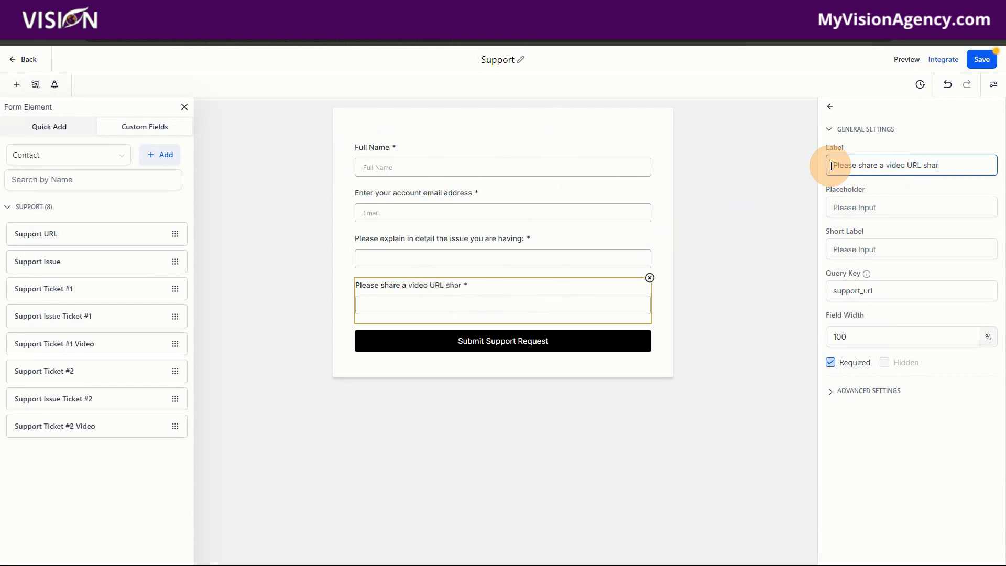
key("BackSpace")
type("wo")
key("BackSpace")
key("BackSpace")
type("owing the issue you are having")
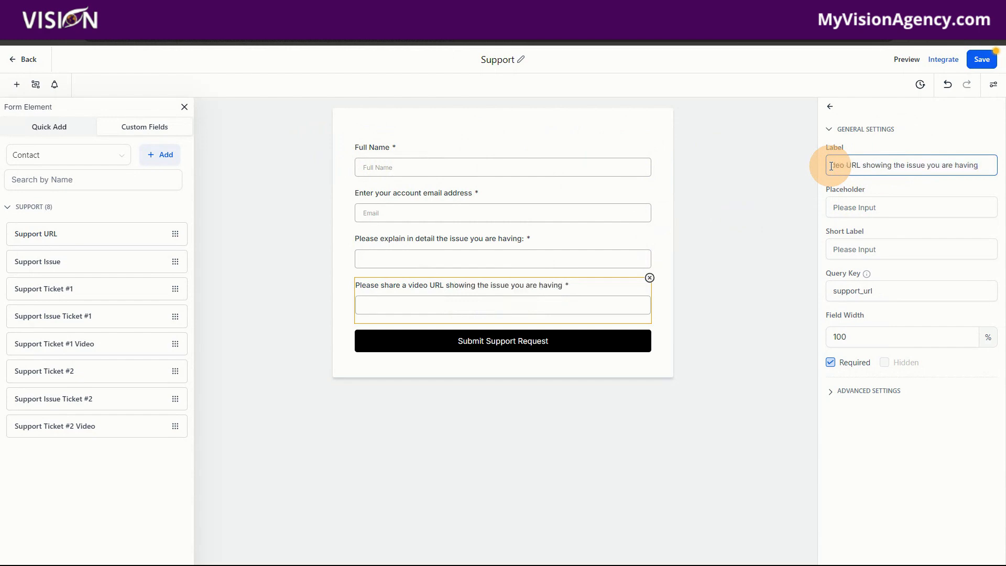
type(".")
key("BackSpace")
type(":")
left_click(862, 291)
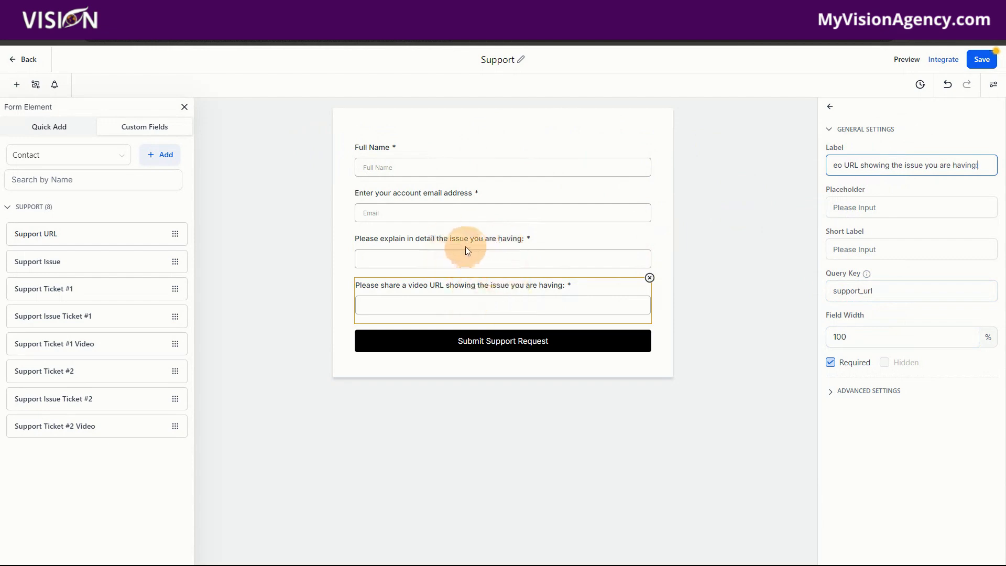
left_click(973, 56)
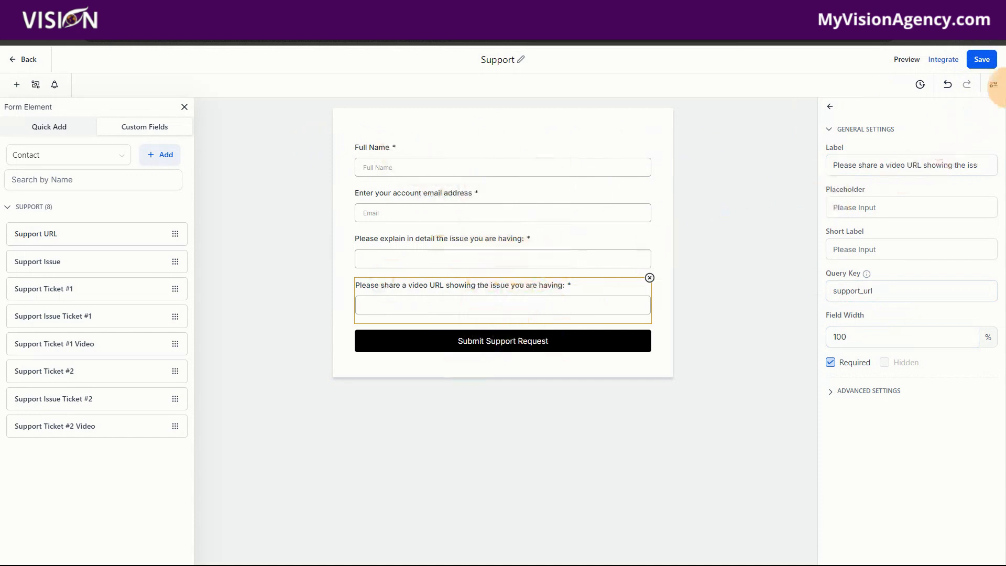
Step: Replace the form's on-submit message with "Thank you for your support request. Our team will respond asap." and save the form
left_click(993, 84)
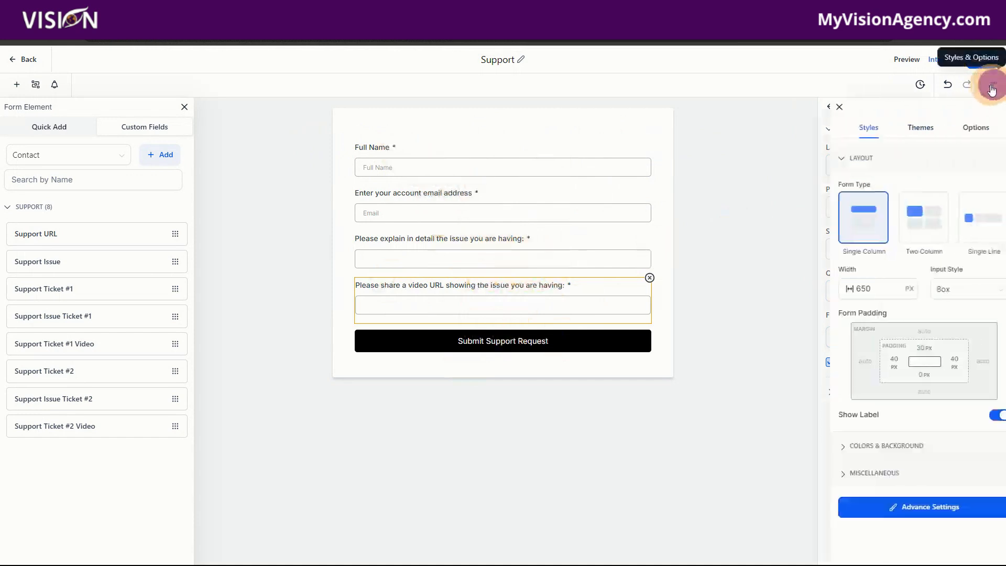
left_click(964, 127)
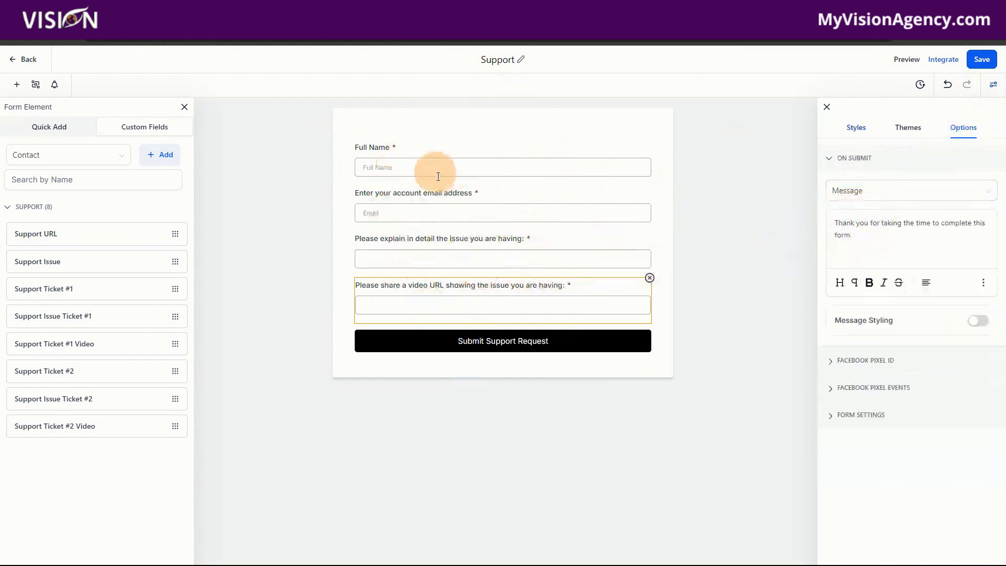
left_click(856, 195)
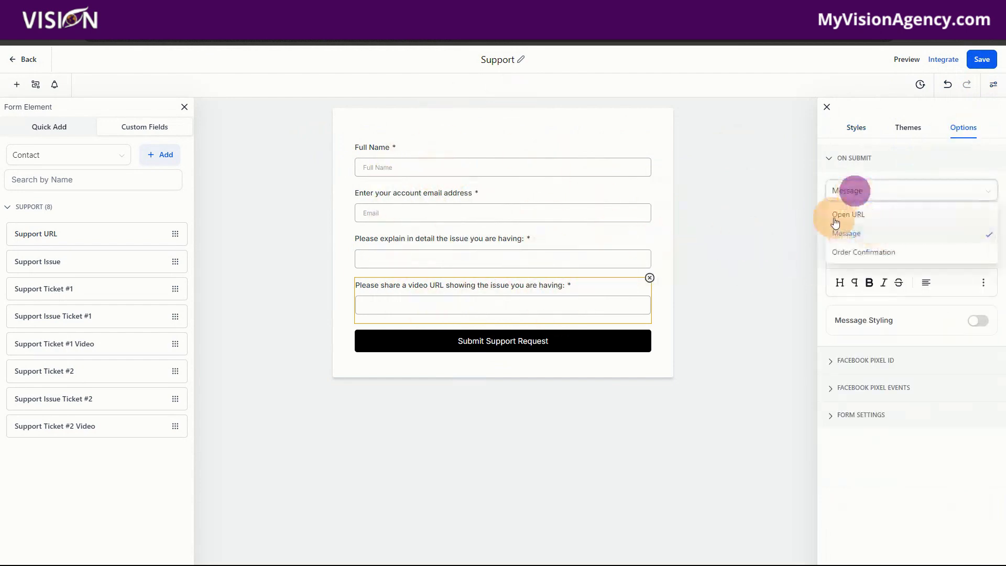
left_click(873, 161)
left_click(854, 158)
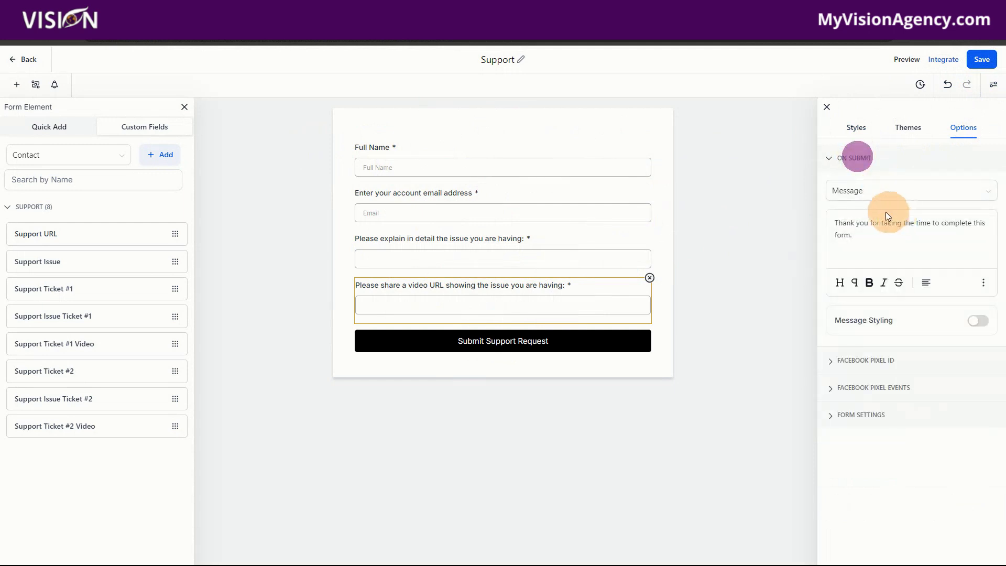
triple_click(834, 220)
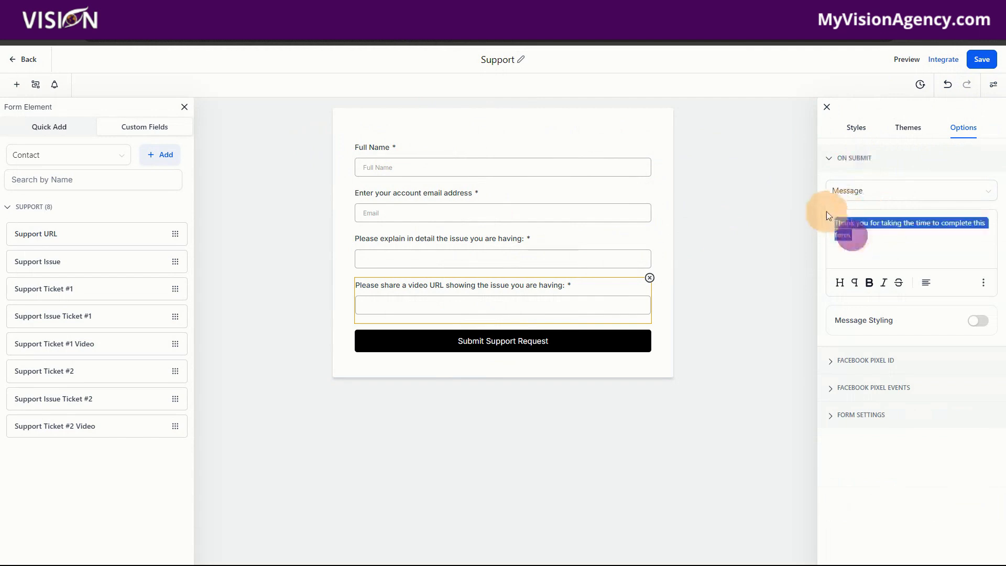
key("BackSpace")
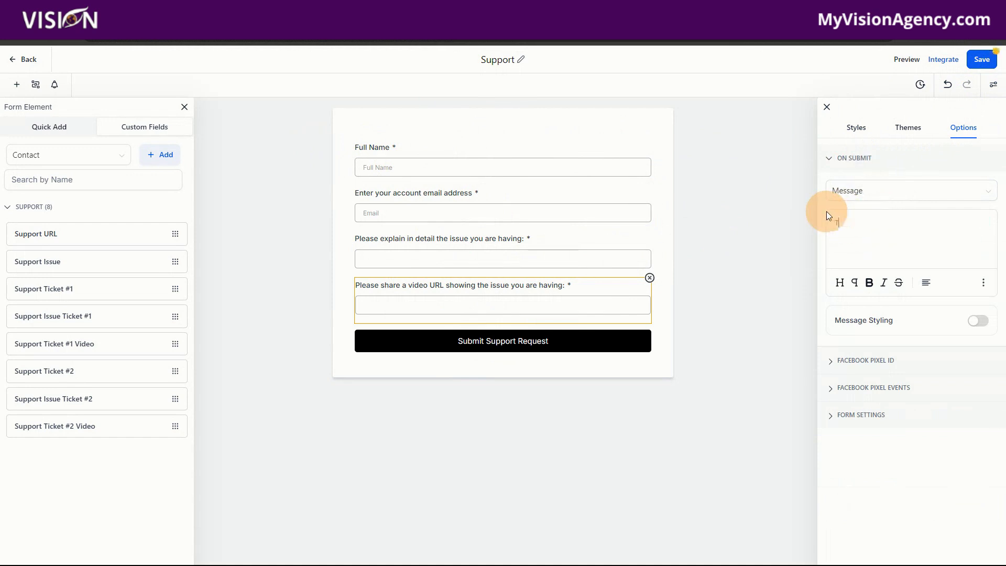
type("Thank you for your support request. Our team will resp")
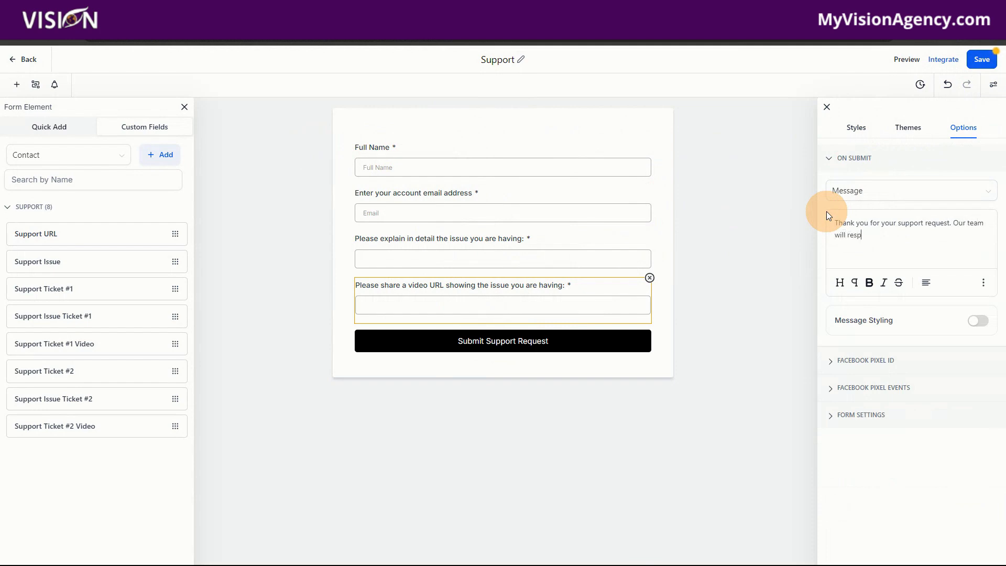
type("ond asap.")
left_click(982, 59)
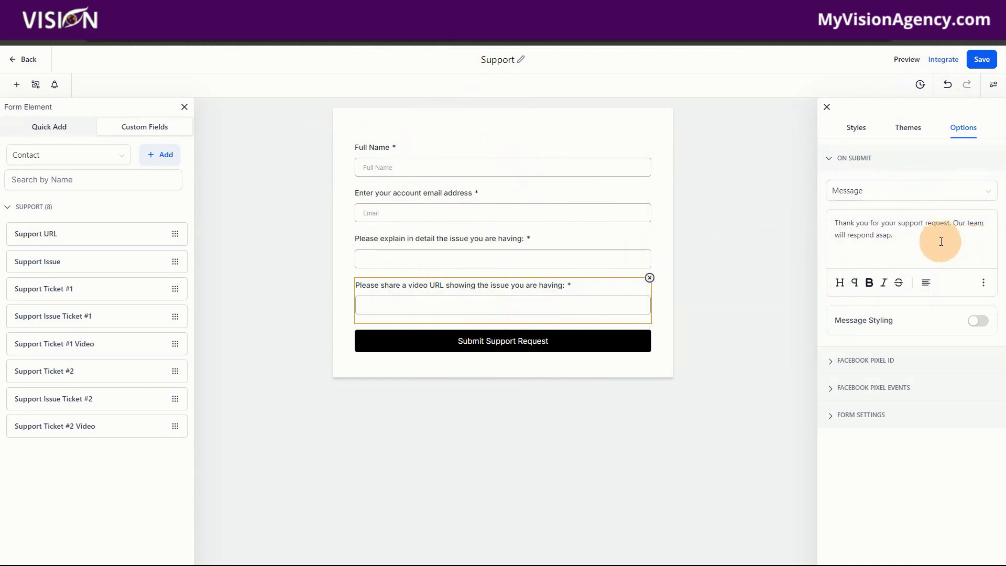
Step: Leave the form builder and start a new pipeline named "Support" in Opportunities
left_click(25, 60)
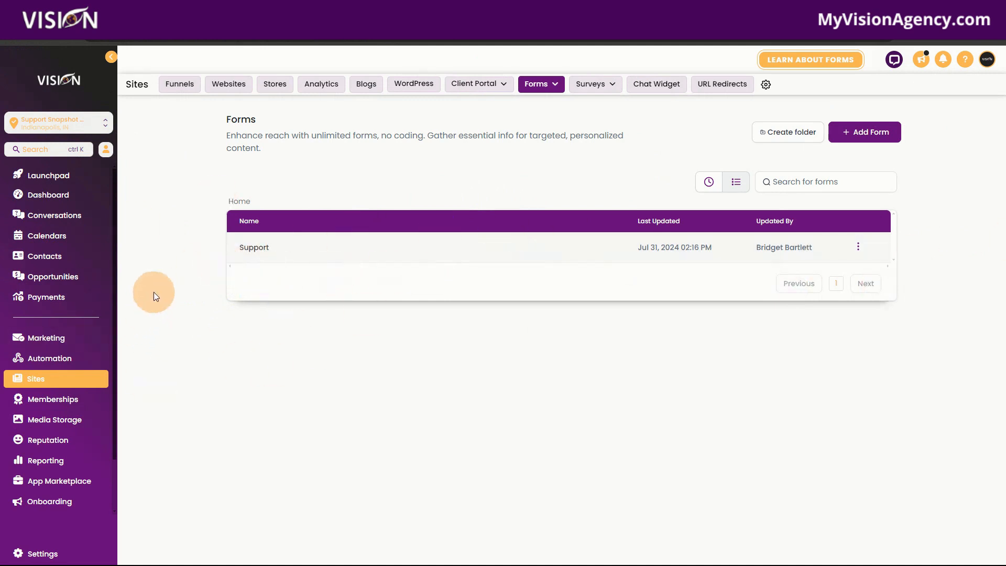
left_click(58, 270)
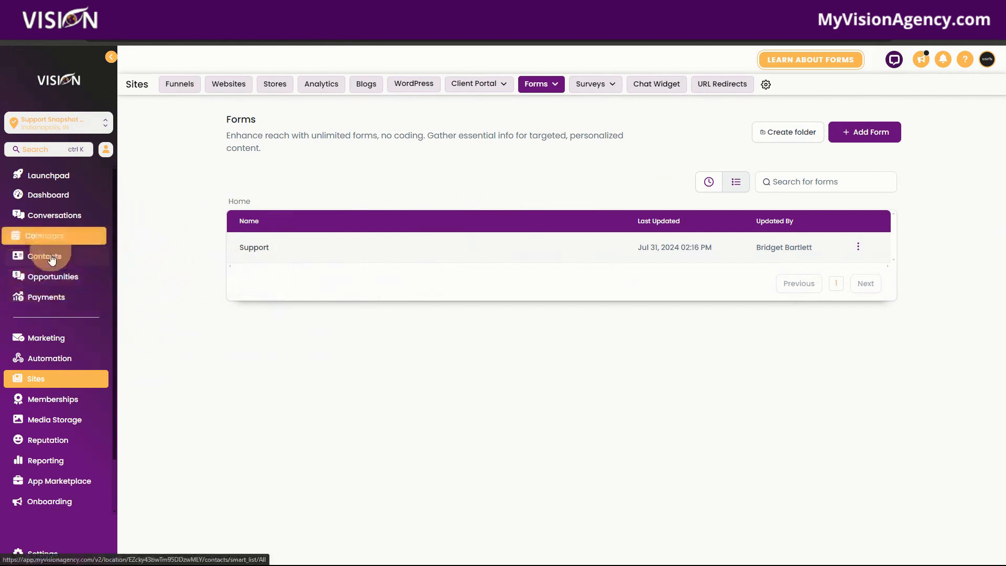
left_click(52, 275)
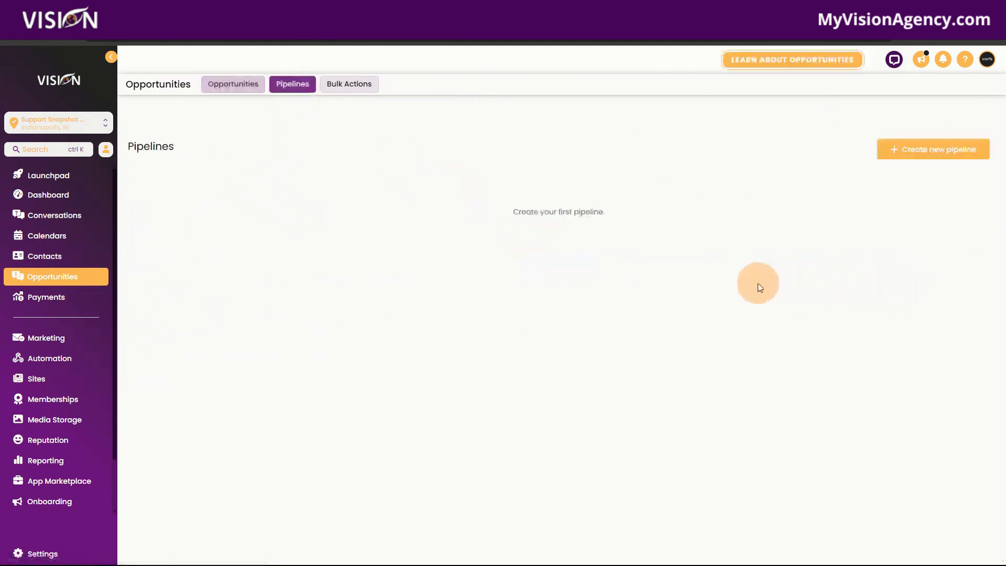
left_click(922, 148)
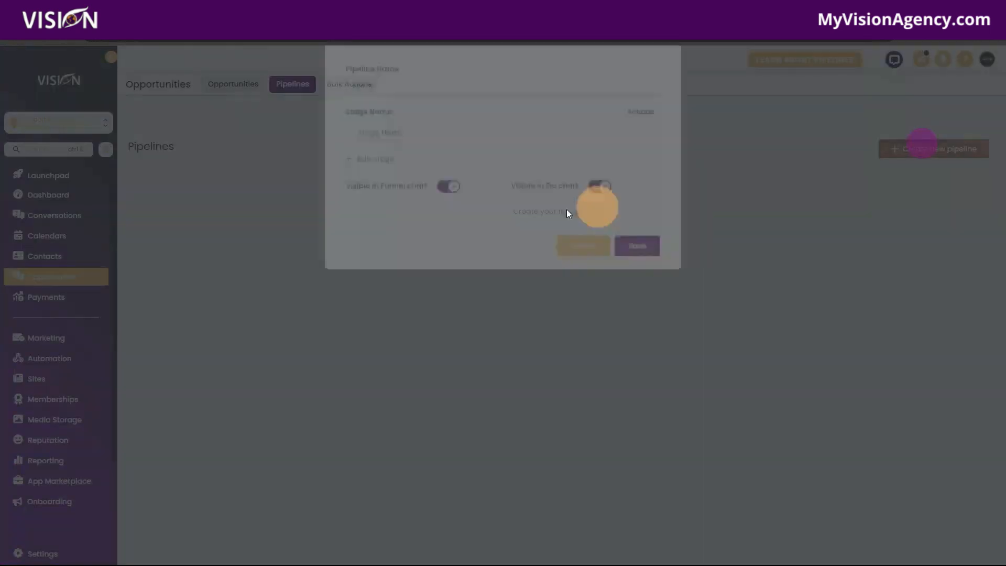
left_click(383, 140)
type("Sup")
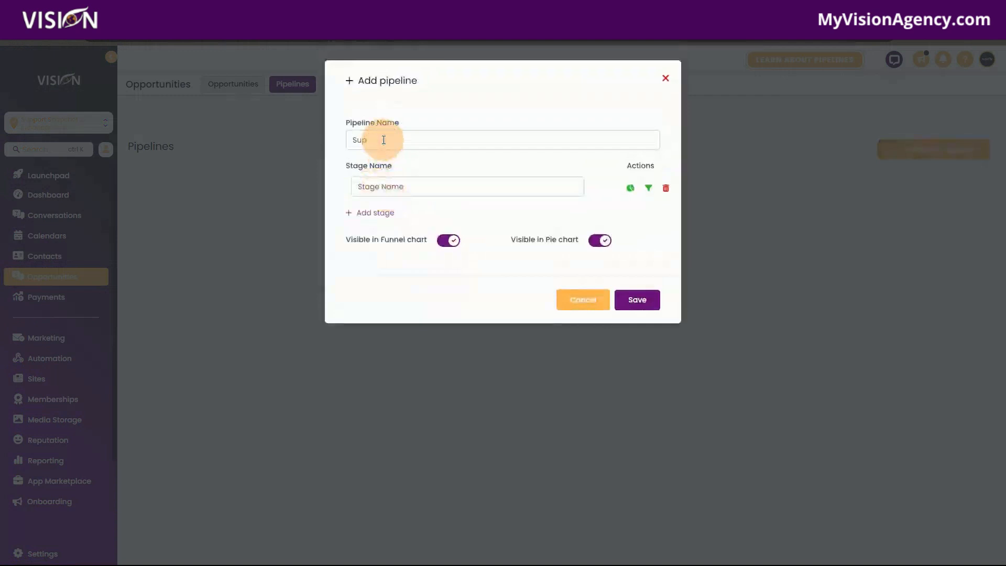
type("port")
Step: Name the pipeline's first stage "Submitted Support Request" and add a second stage named "In progress"
left_click(394, 190)
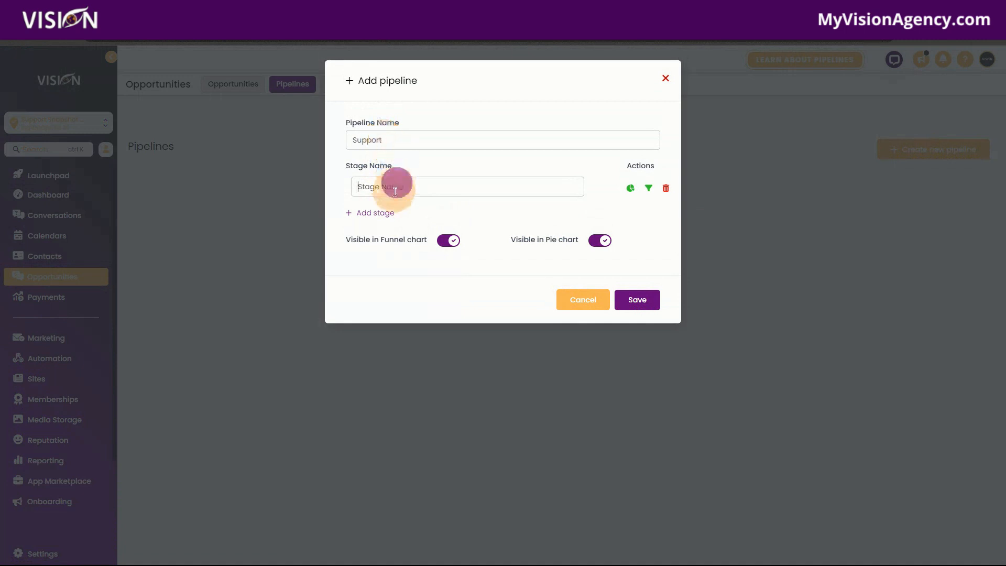
type("Sub")
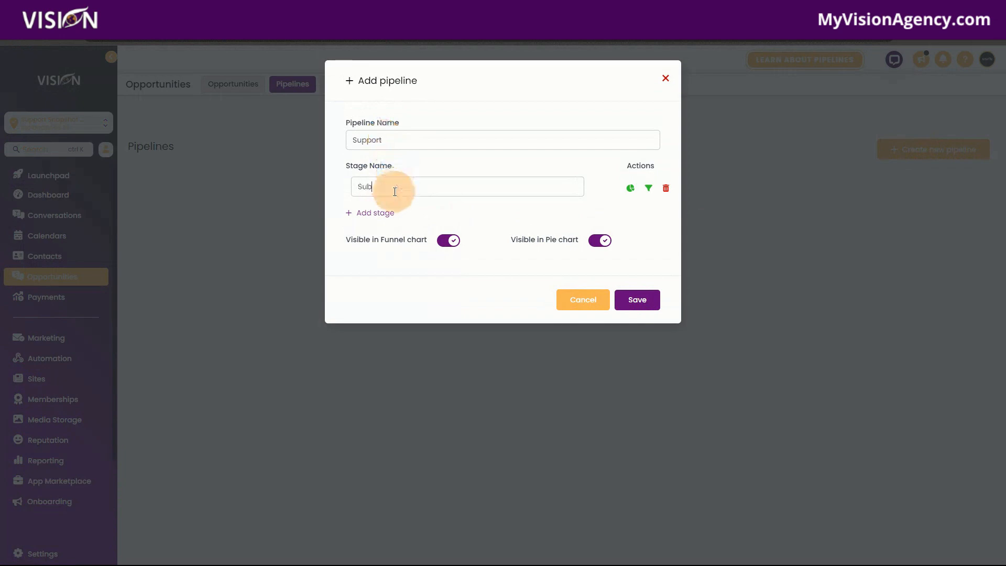
type("mitted Support Request")
left_click(375, 215)
left_click(391, 210)
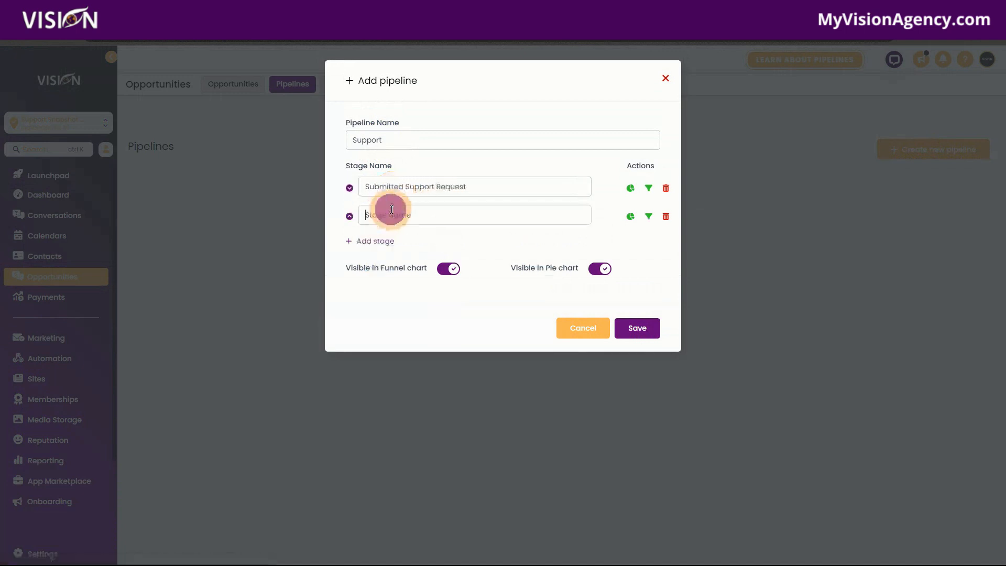
type("In prog")
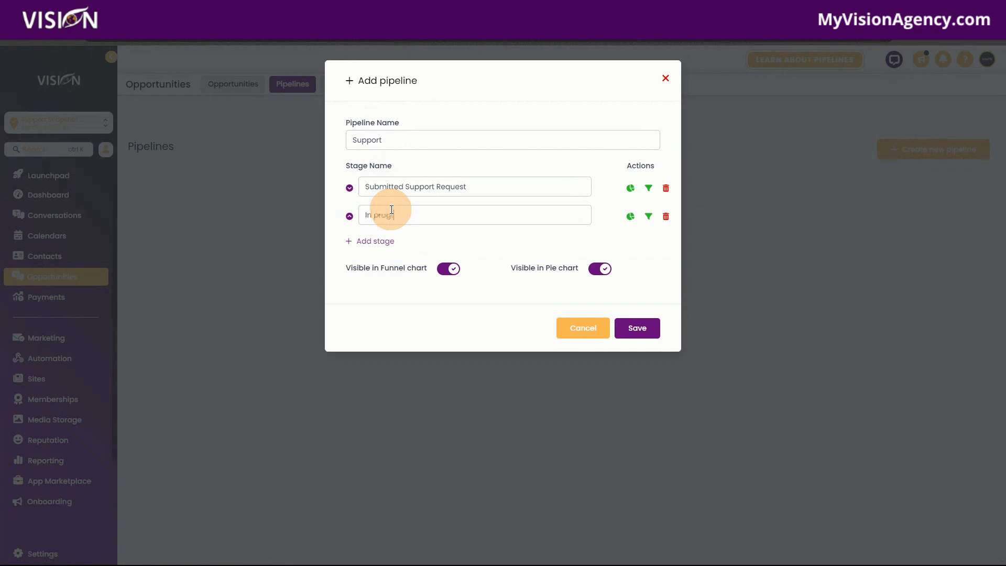
type("ress")
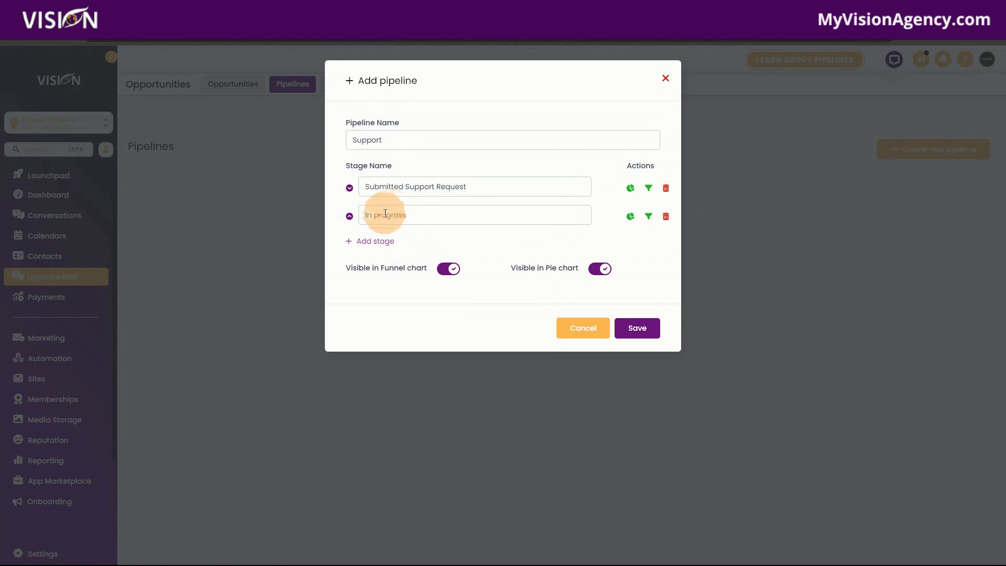
Step: Add a third stage named "Waiting on customer response" to the Support pipeline
left_click(375, 241)
left_click(430, 243)
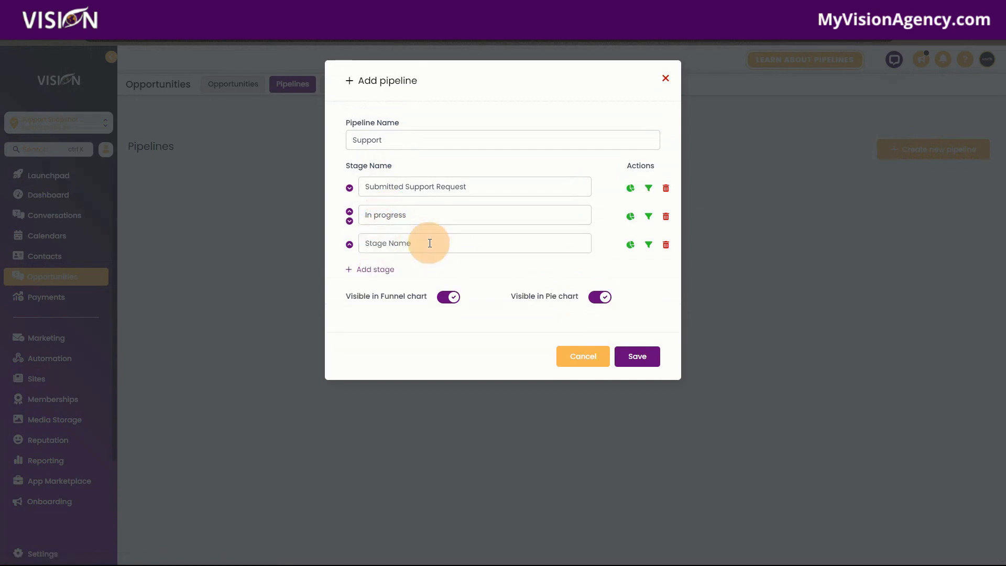
type("Wasiting o")
key("BackSpace")
key("BackSpace")
key("BackSpace")
key("BackSpace")
key("BackSpace")
type("it")
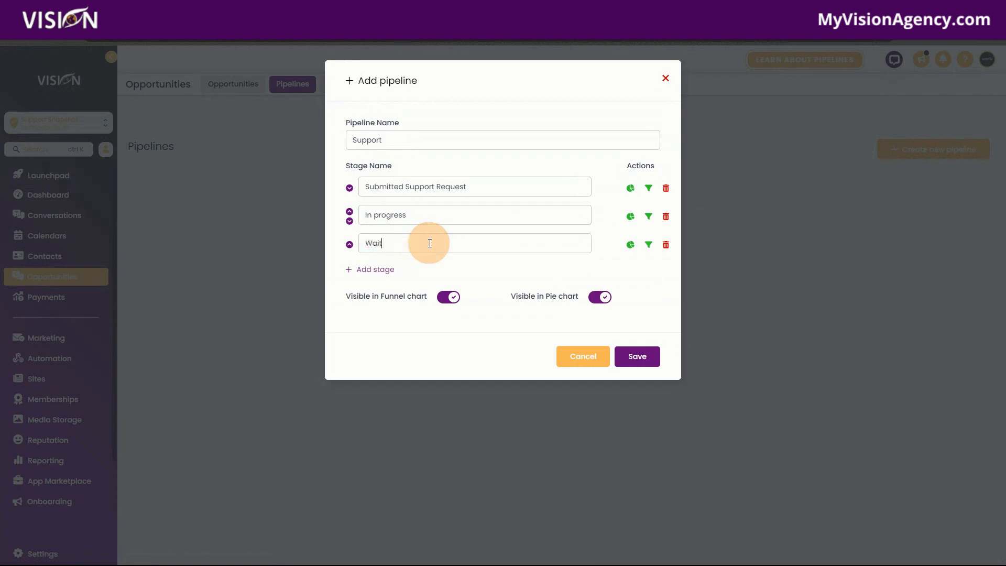
type("ing on customer response")
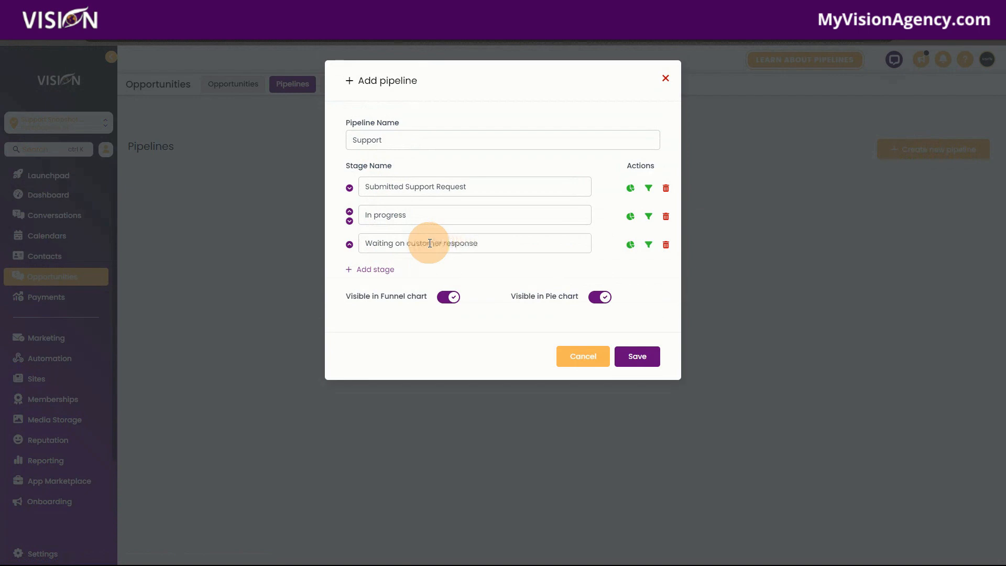
Step: Add a fourth stage named "Ticket Closed" to the Support pipeline and save the pipeline
left_click(375, 269)
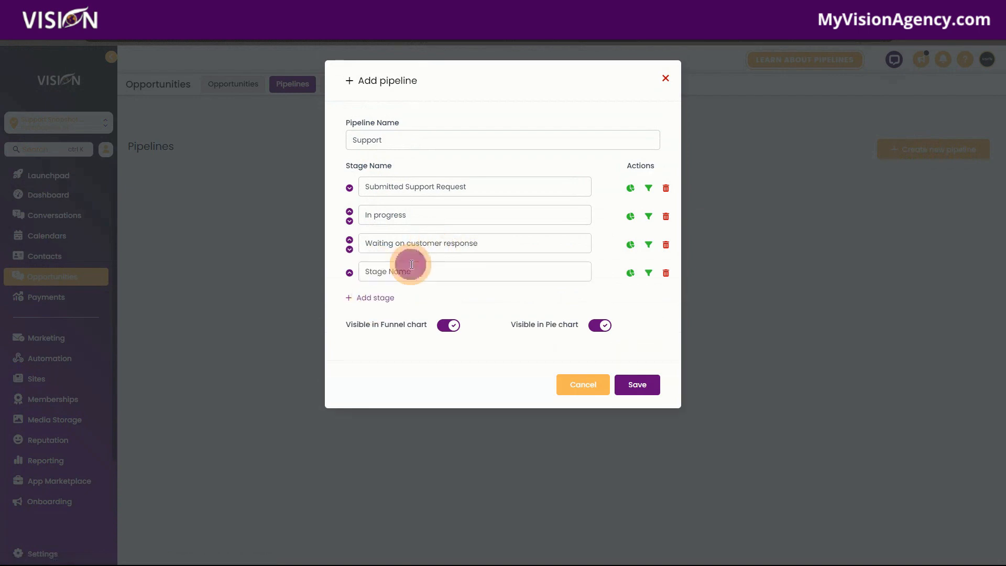
left_click(412, 265)
type("Ticket ")
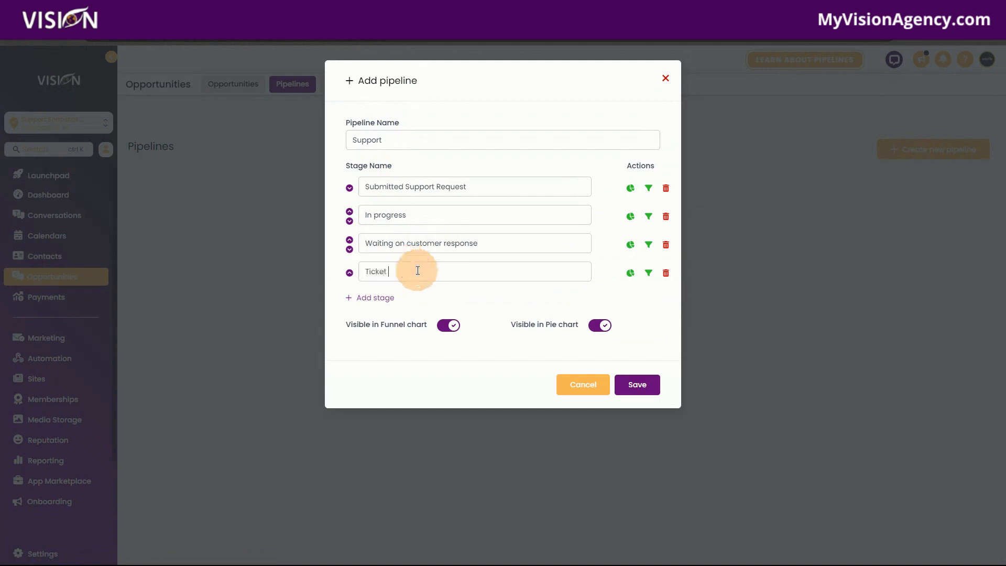
type("Closed")
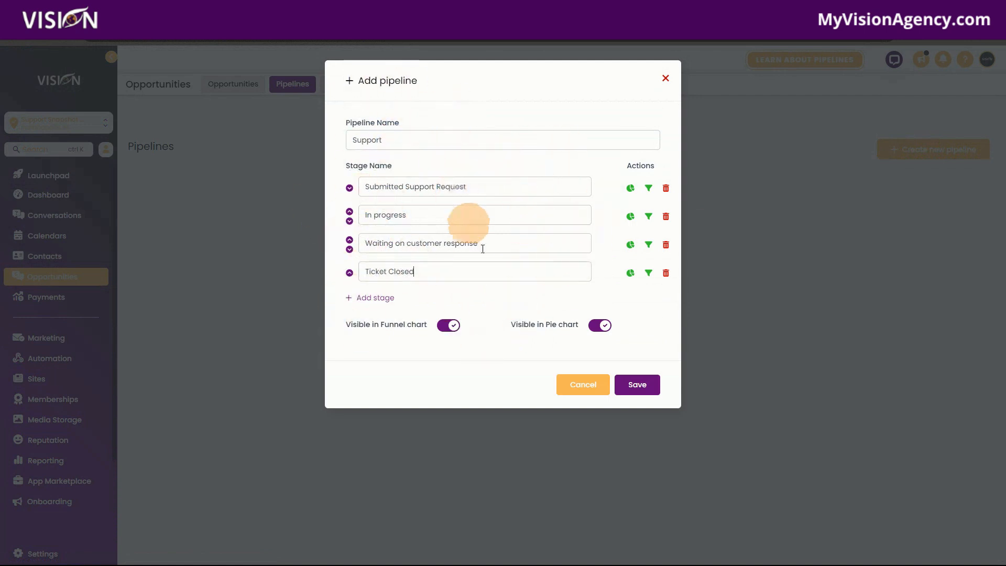
left_click(642, 388)
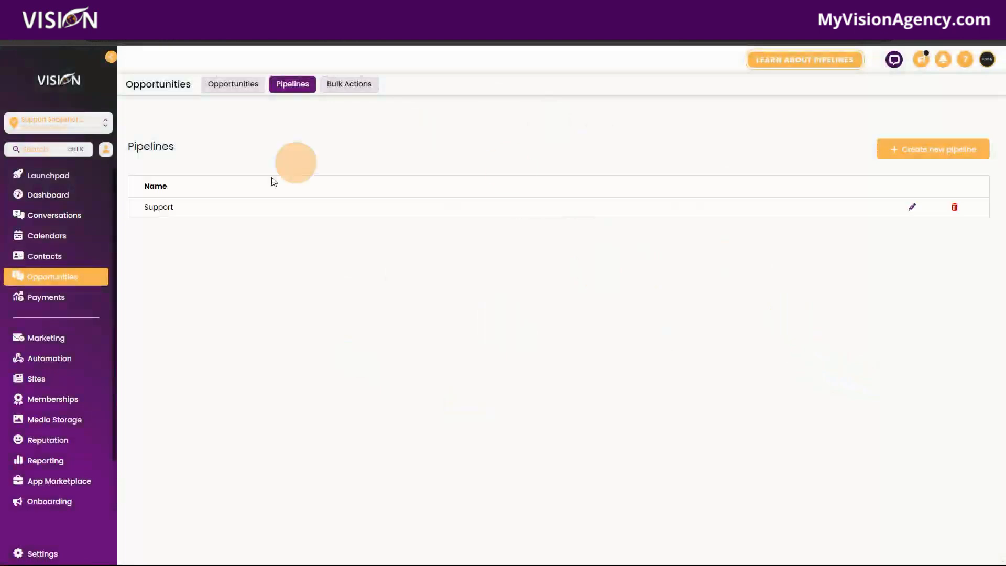
Step: Create a new workflow in Automation and name it "Support"
left_click(61, 359)
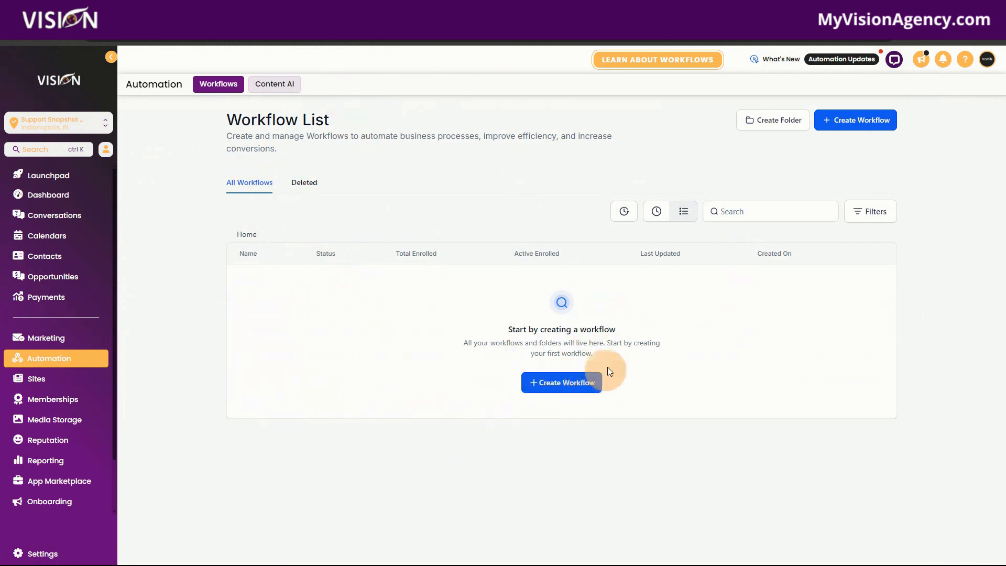
left_click(573, 387)
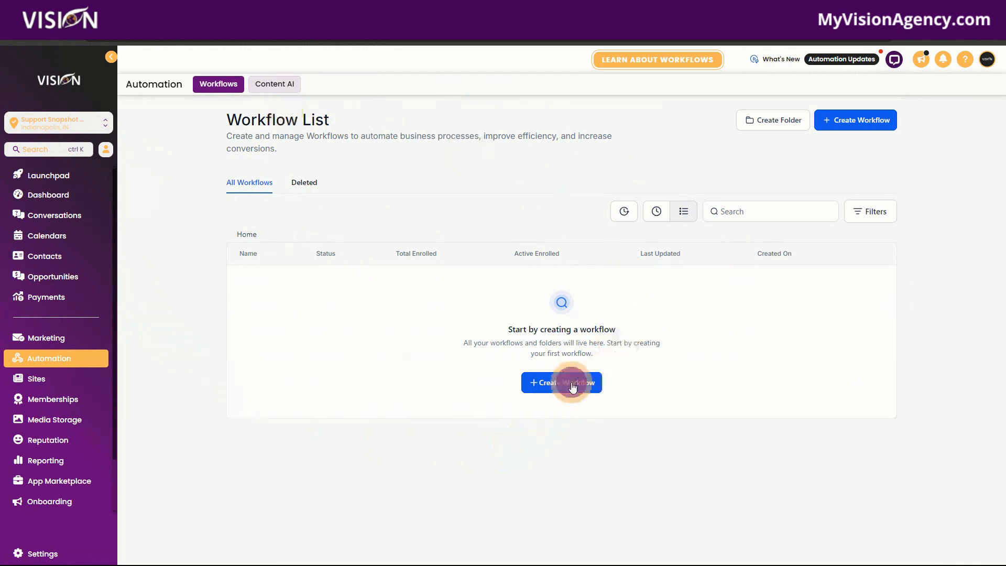
left_click(373, 278)
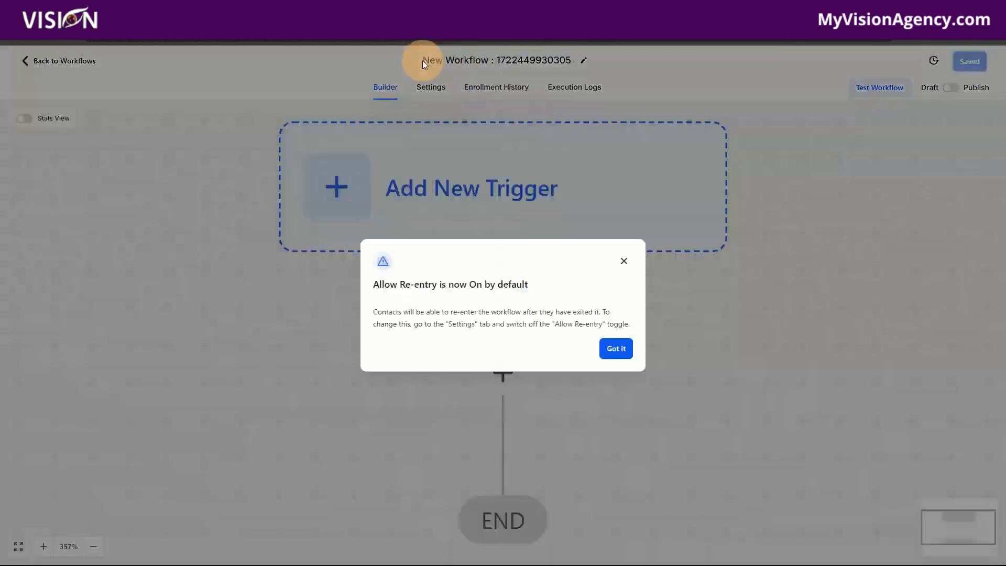
left_click(422, 61)
left_click_drag(424, 60, 582, 63)
type("S")
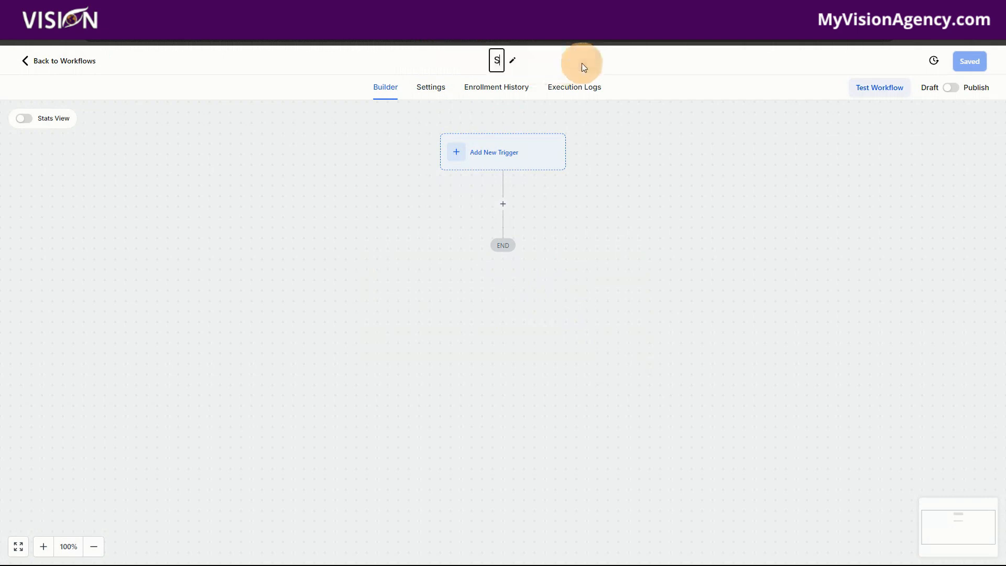
type("upport")
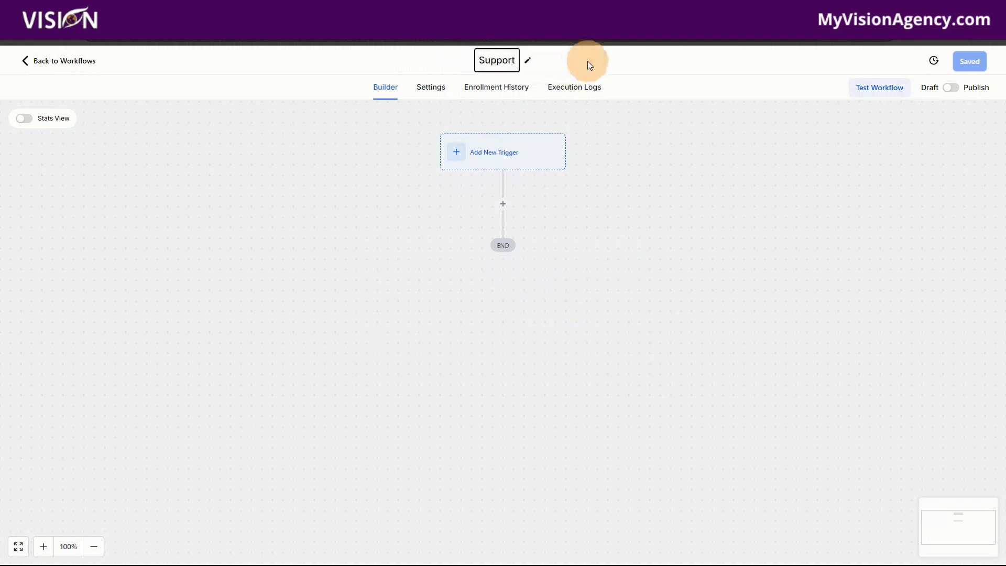
left_click(588, 63)
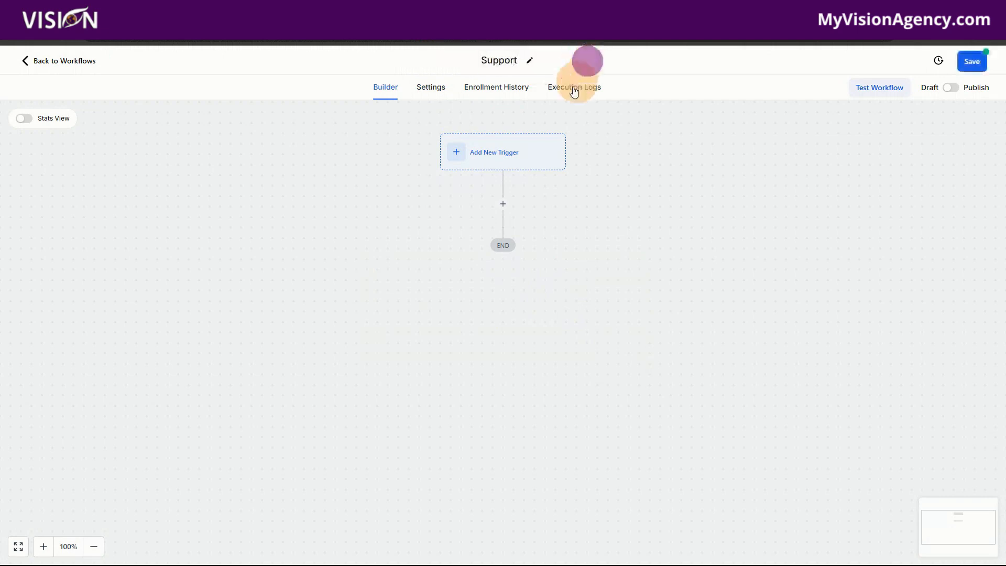
Step: Add a new trigger of type Form Submitted to the Support workflow
left_click(493, 160)
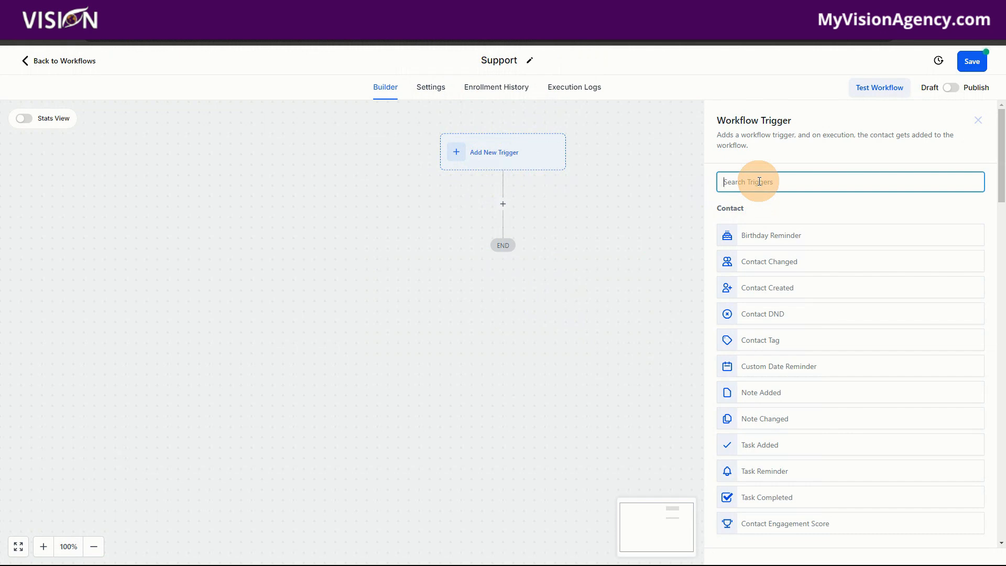
type("form")
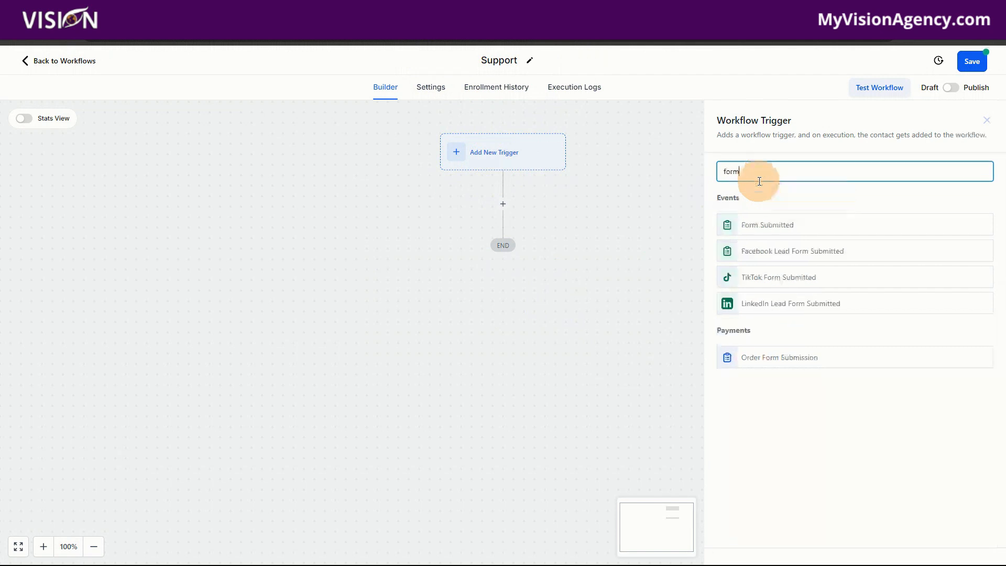
left_click(763, 225)
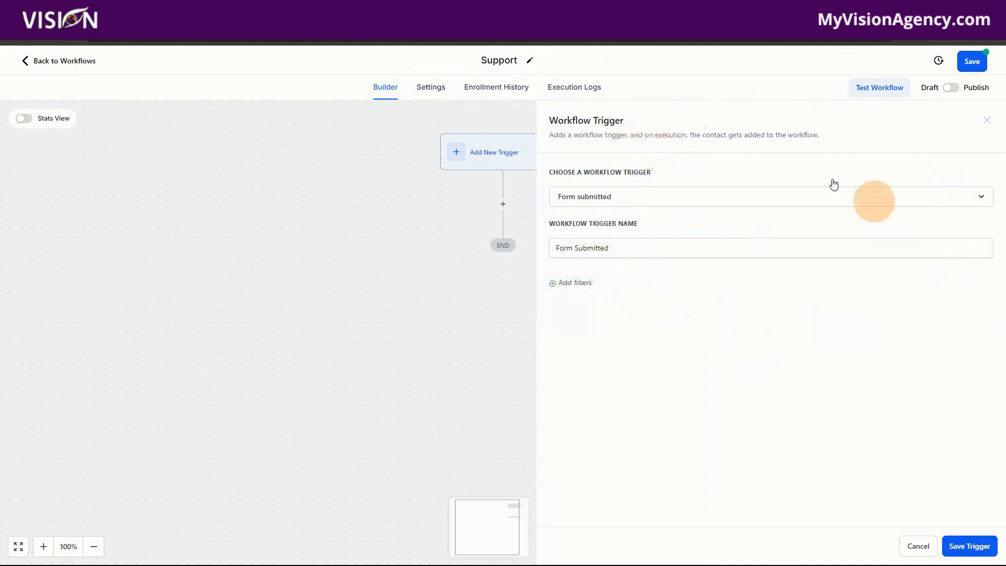
Step: Filter the trigger with "Form is" set to the Support form, and save both the trigger and the workflow
left_click(575, 284)
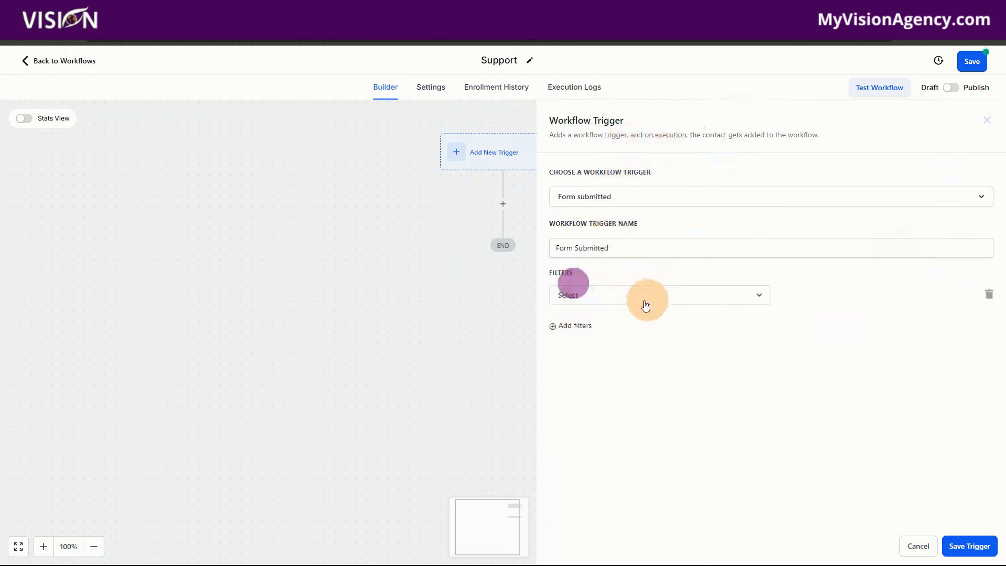
left_click(613, 297)
left_click(594, 375)
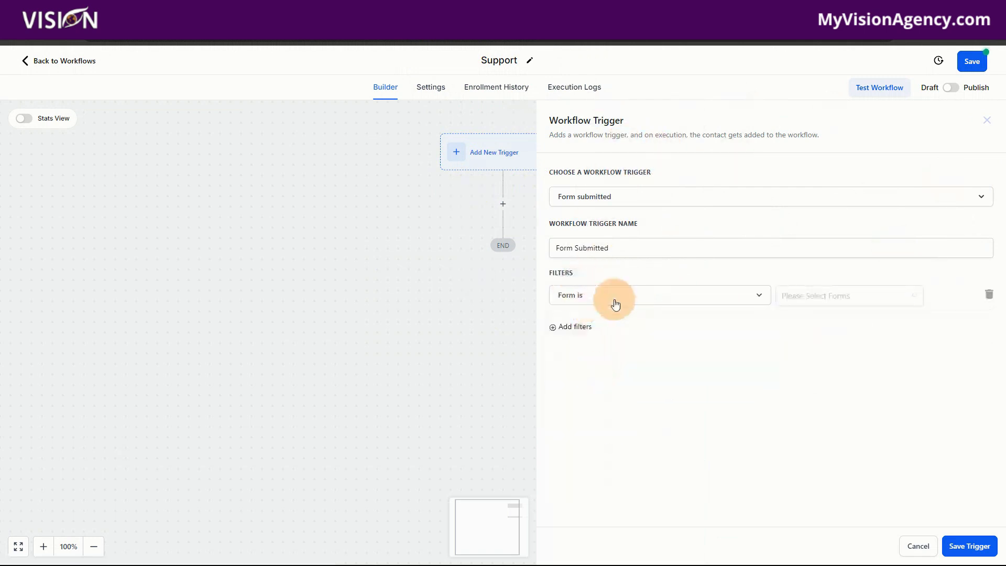
left_click(823, 299)
left_click(803, 320)
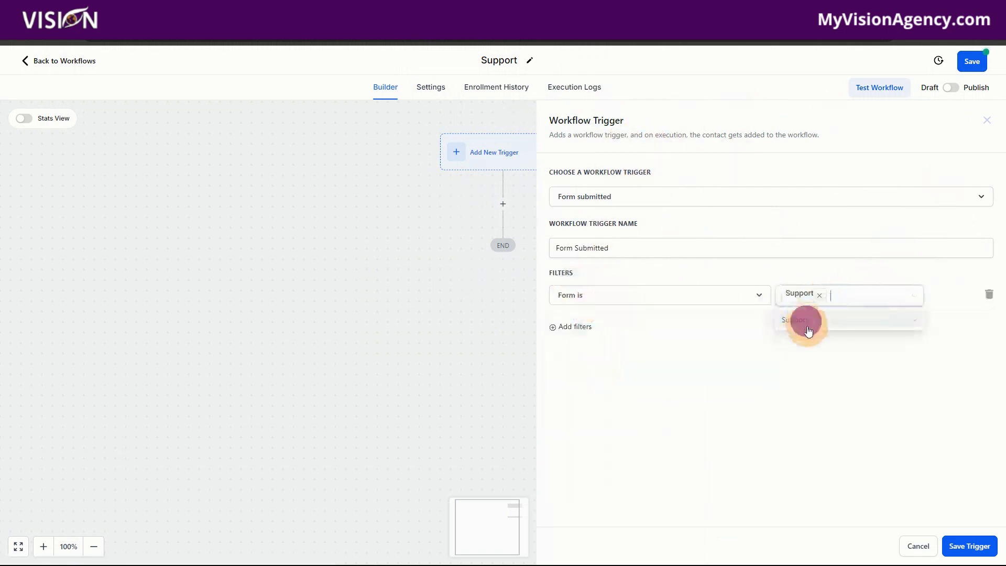
left_click(962, 535)
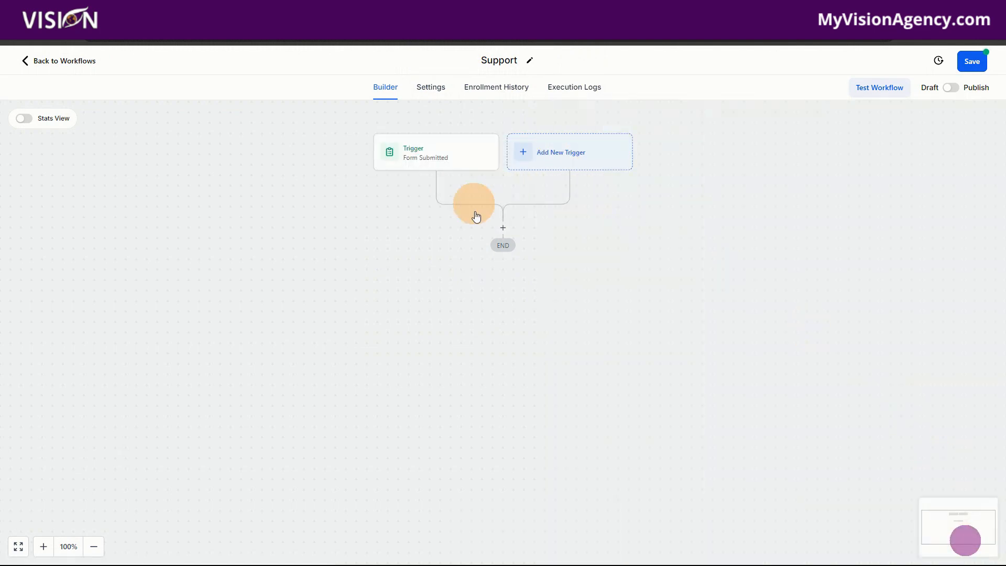
left_click(971, 56)
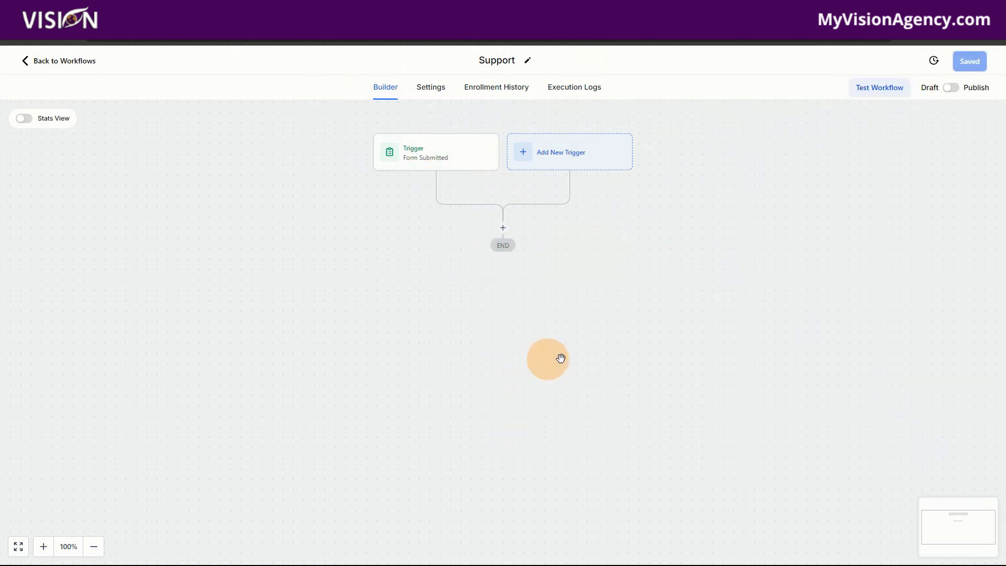
Step: Add an If / Else action below the trigger named "Do they have a ticket open?" and name its branch "Yes"
left_click(504, 231)
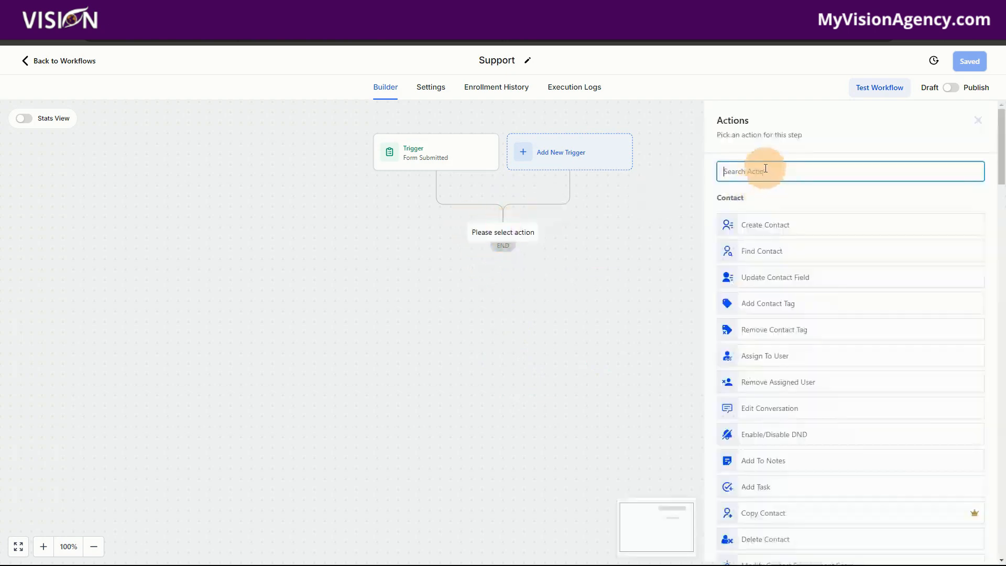
type("if")
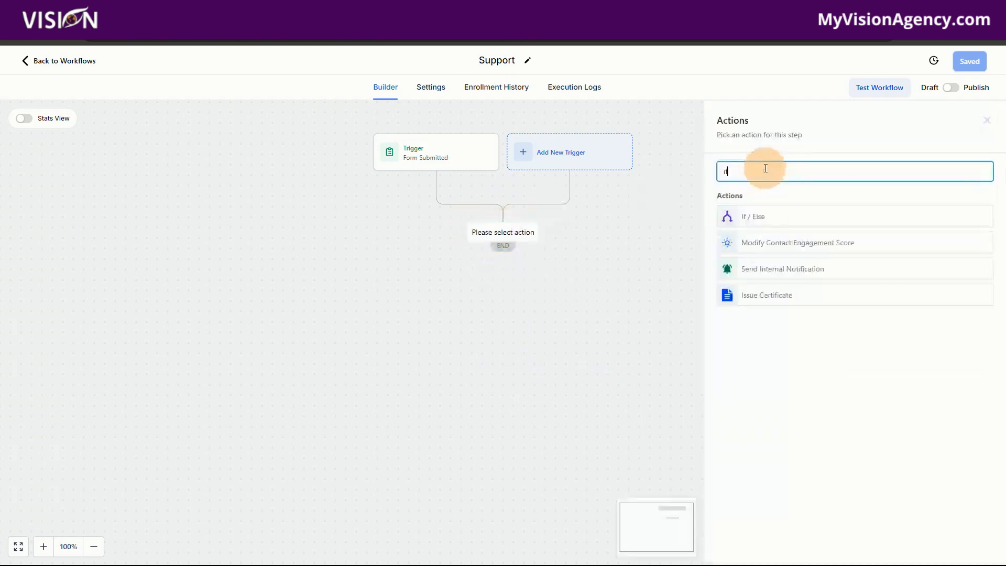
left_click(759, 225)
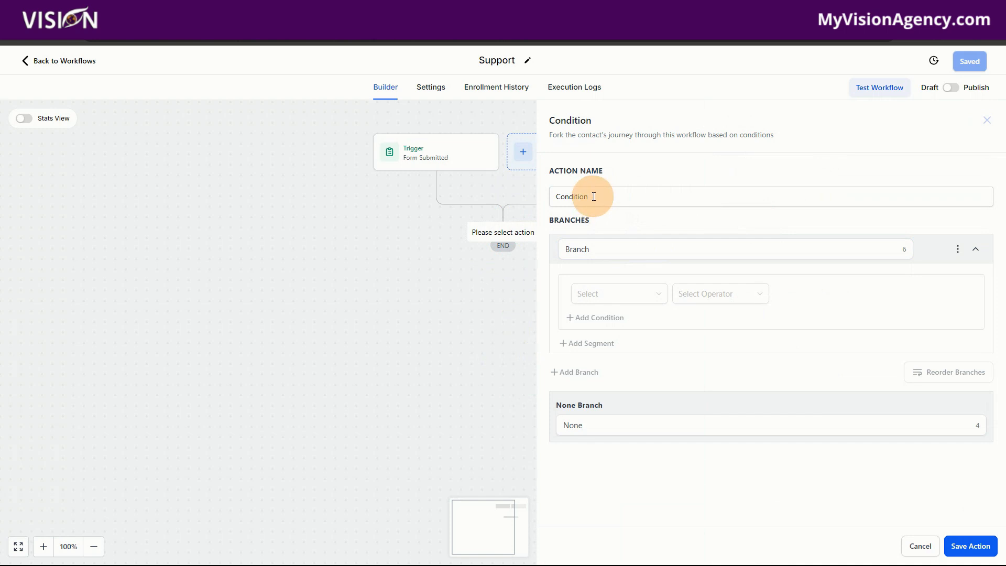
left_click(594, 196)
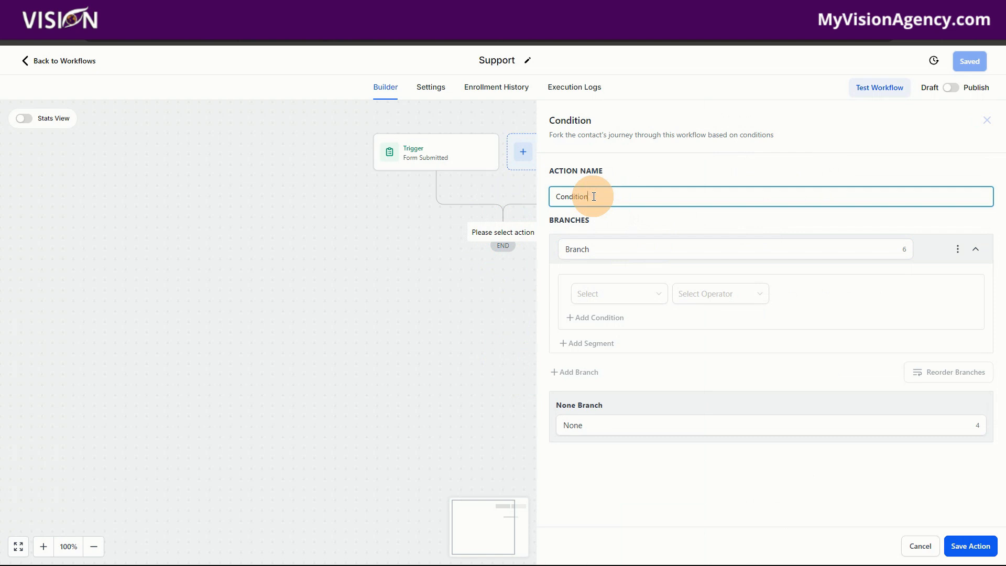
left_click_drag(593, 197, 556, 197)
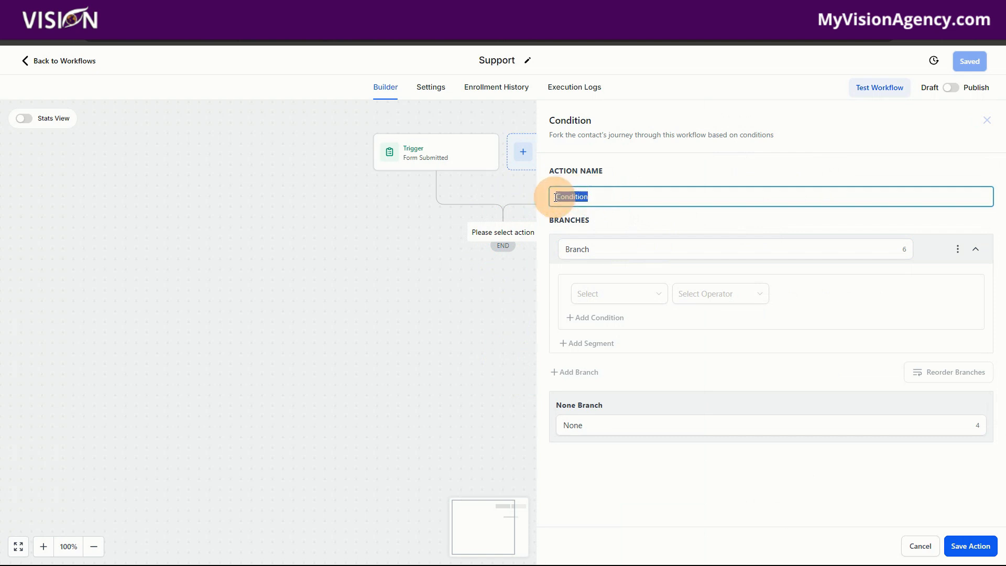
type("A")
type("DO they")
type(" have a ticke")
type("t open?")
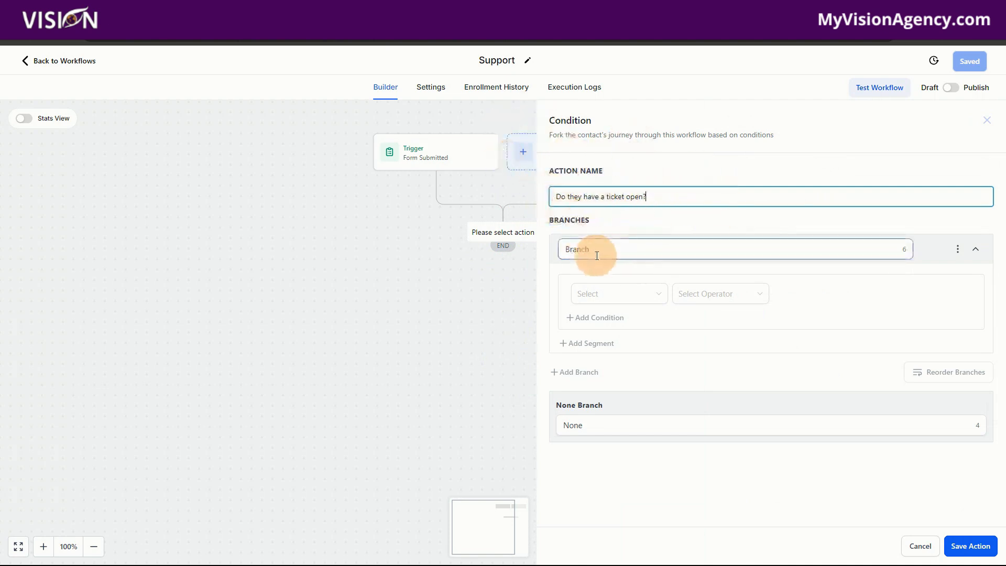
left_click_drag(602, 250, 554, 251)
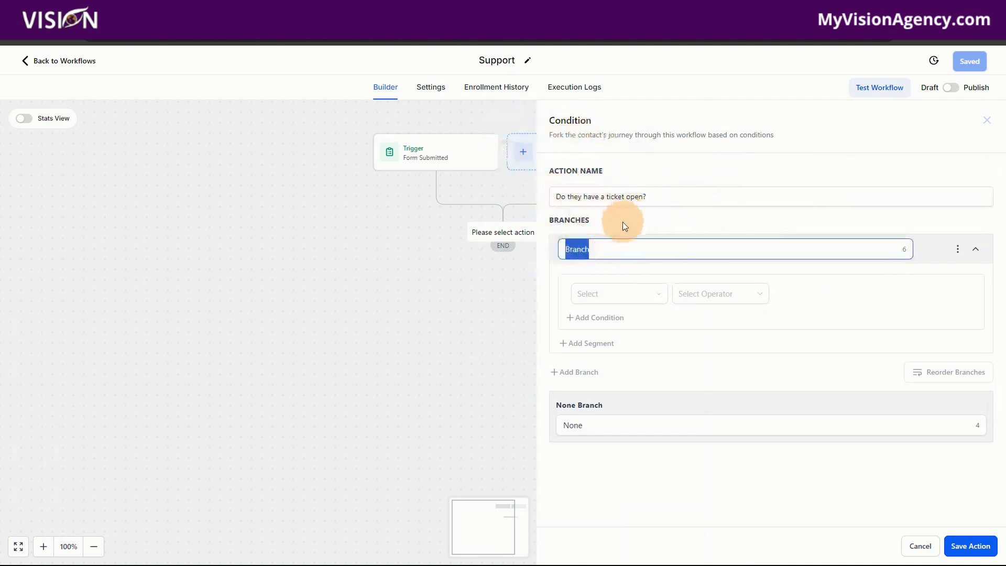
type("Yes")
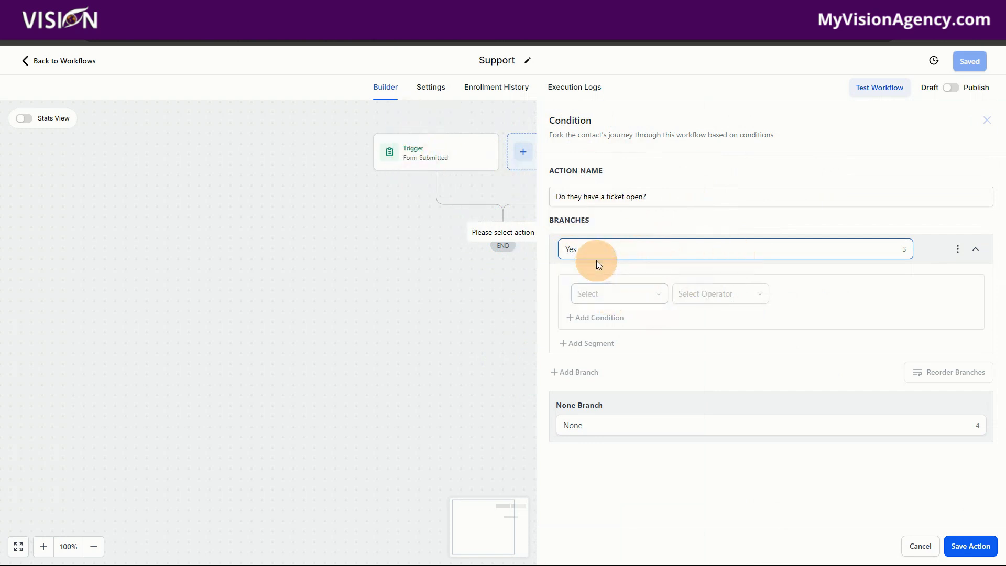
Step: Set the Yes branch's condition to the contact's Support Ticket #1 field being greater than 0
left_click(607, 298)
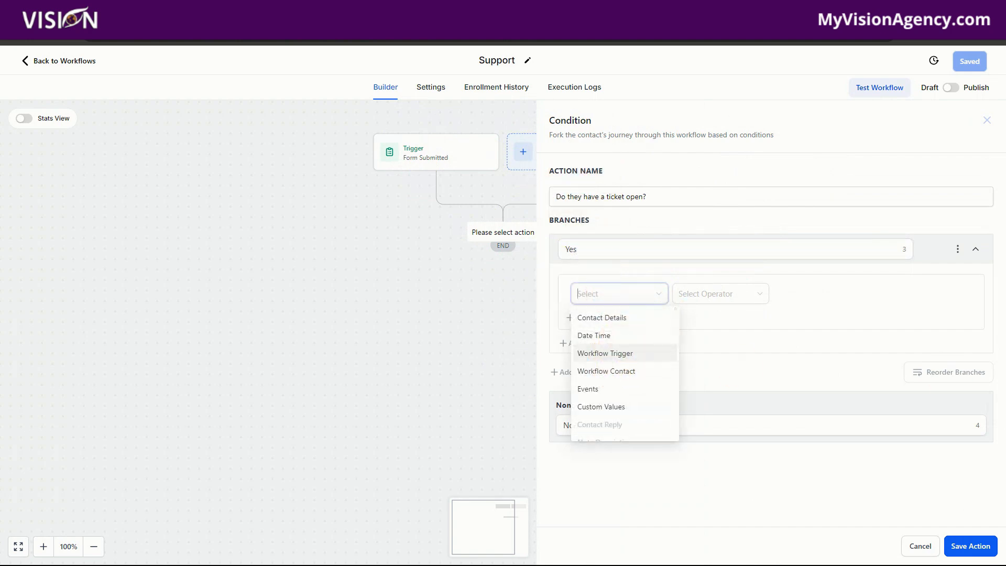
left_click(612, 316)
scroll(636, 435, "down", 6)
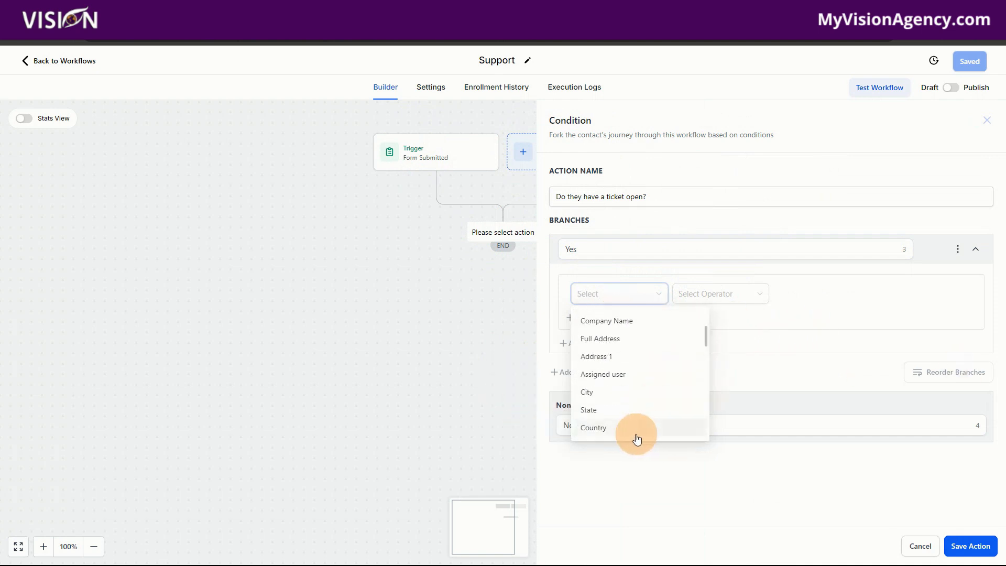
scroll(636, 435, "down", 8)
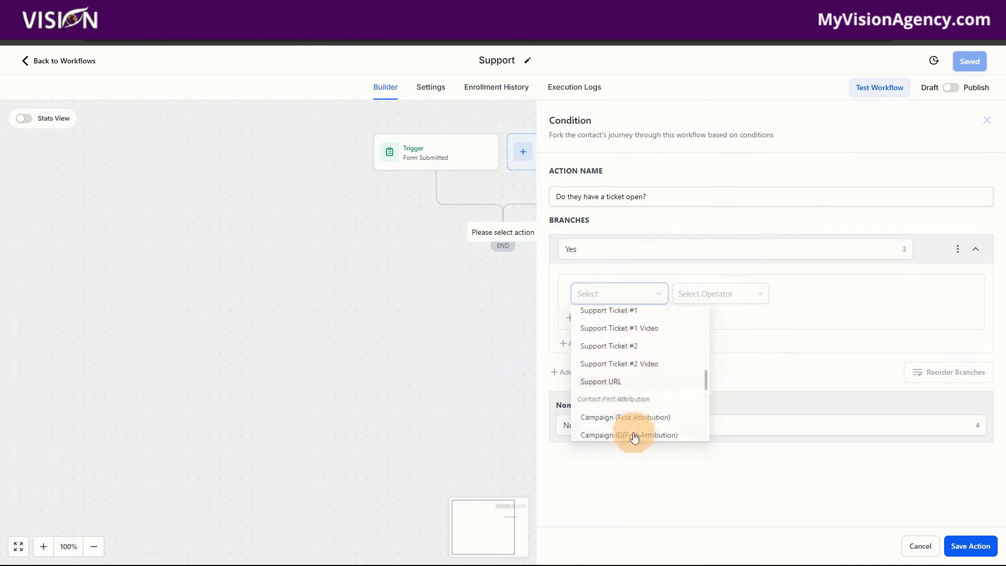
scroll(635, 398, "up", 5)
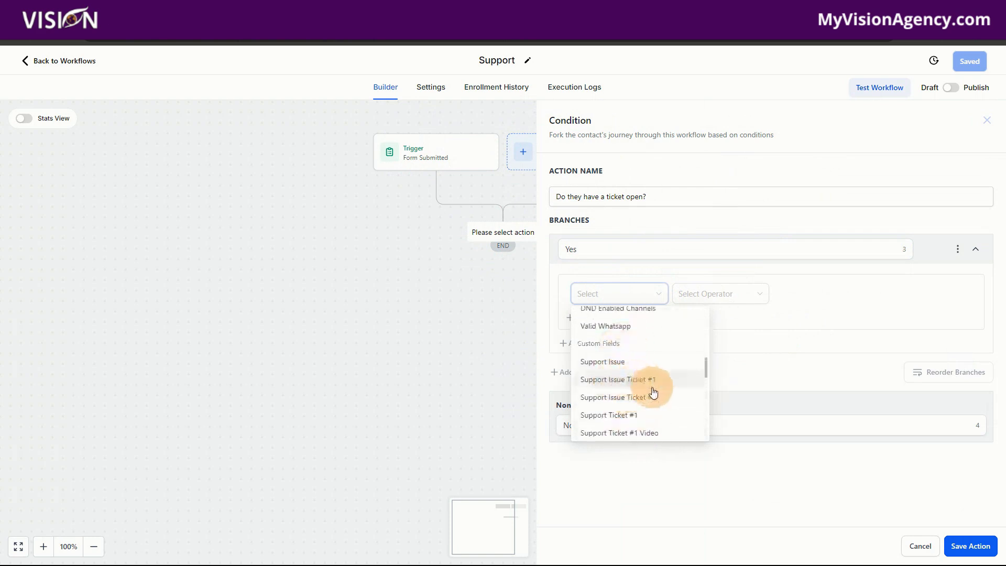
left_click(641, 420)
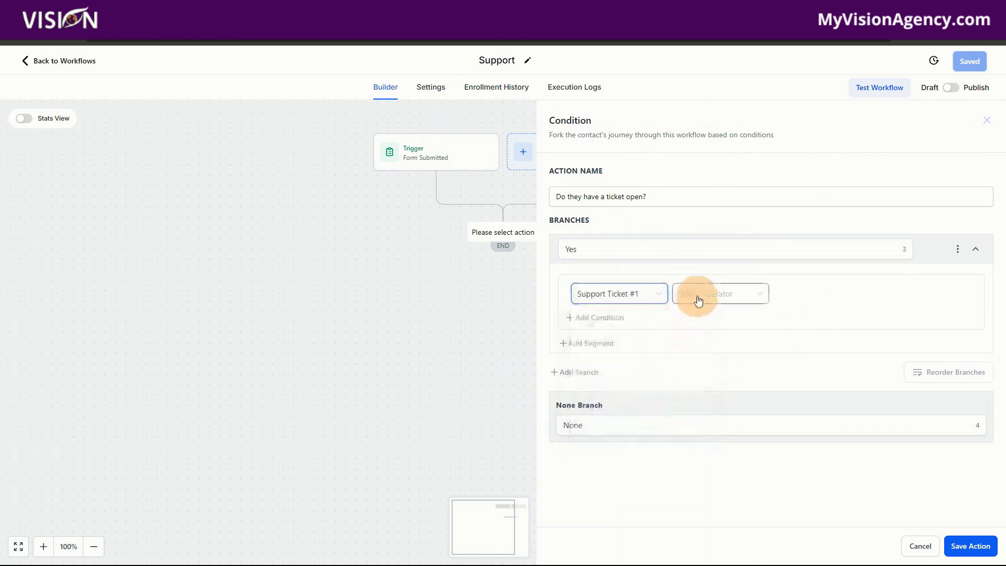
left_click(697, 294)
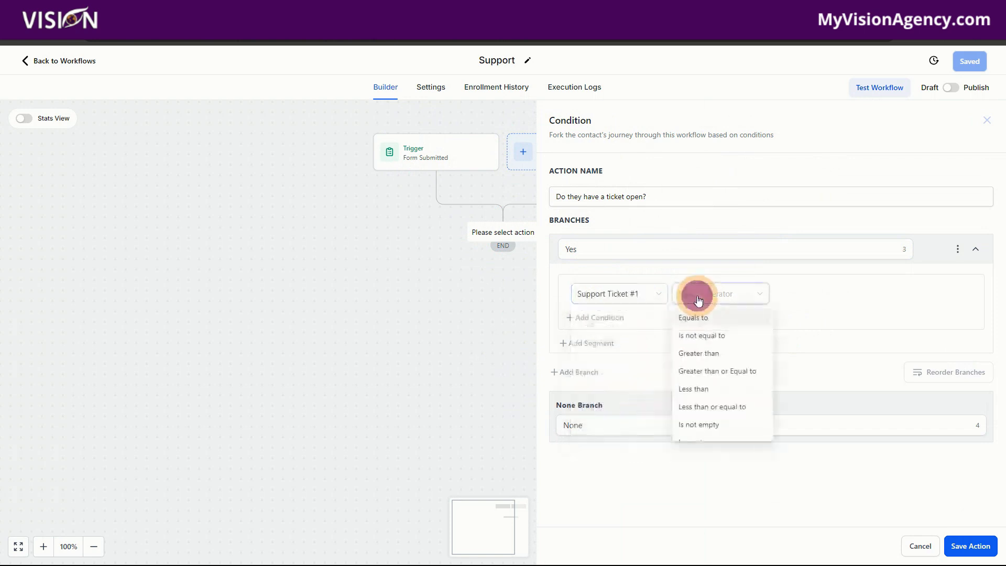
left_click(699, 355)
left_click(821, 293)
type("0")
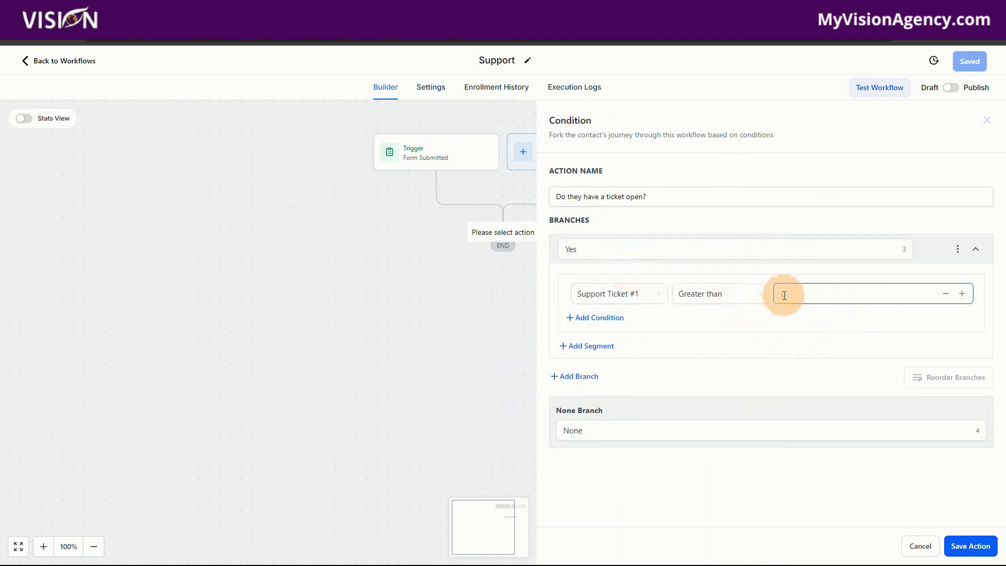
type("0")
type("0")
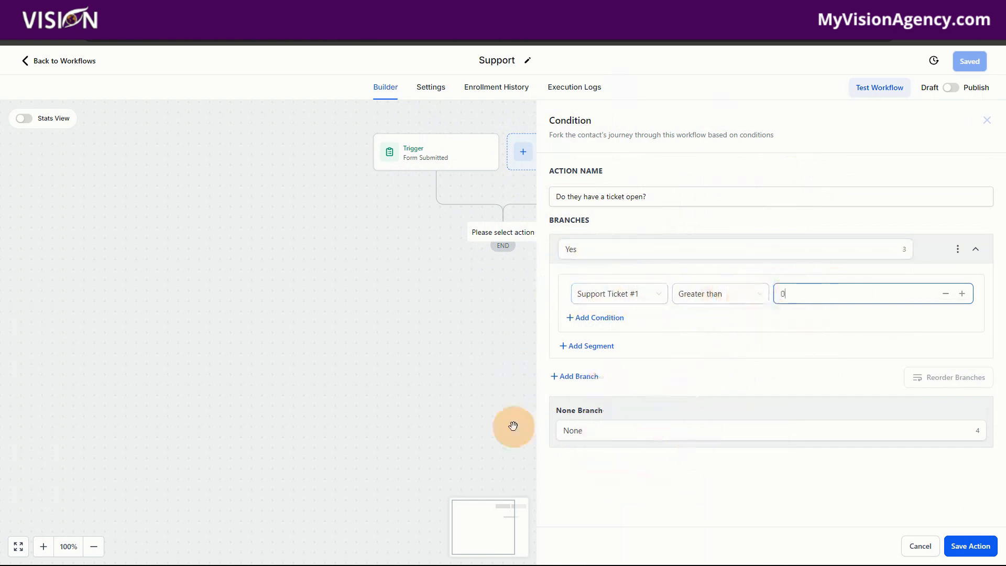
left_click(570, 427)
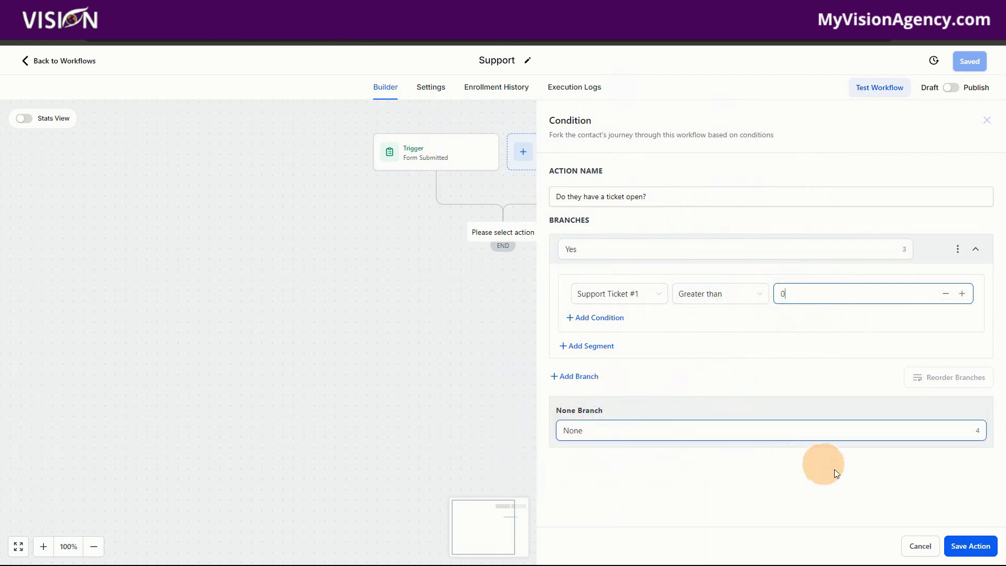
Step: Save the "Do they have a ticket open?" condition and rename its None branch to "No"
left_click(977, 547)
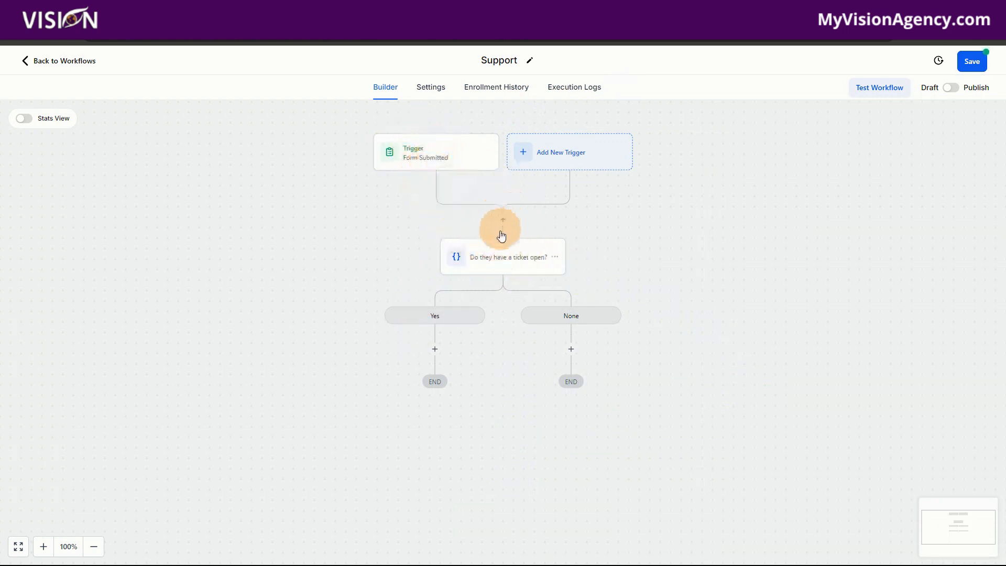
left_click(502, 260)
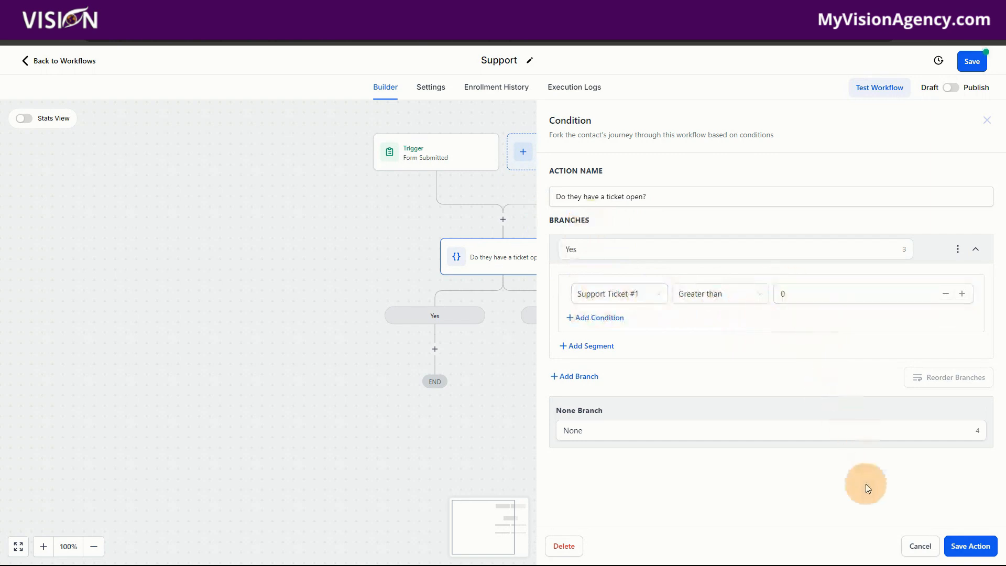
left_click(916, 546)
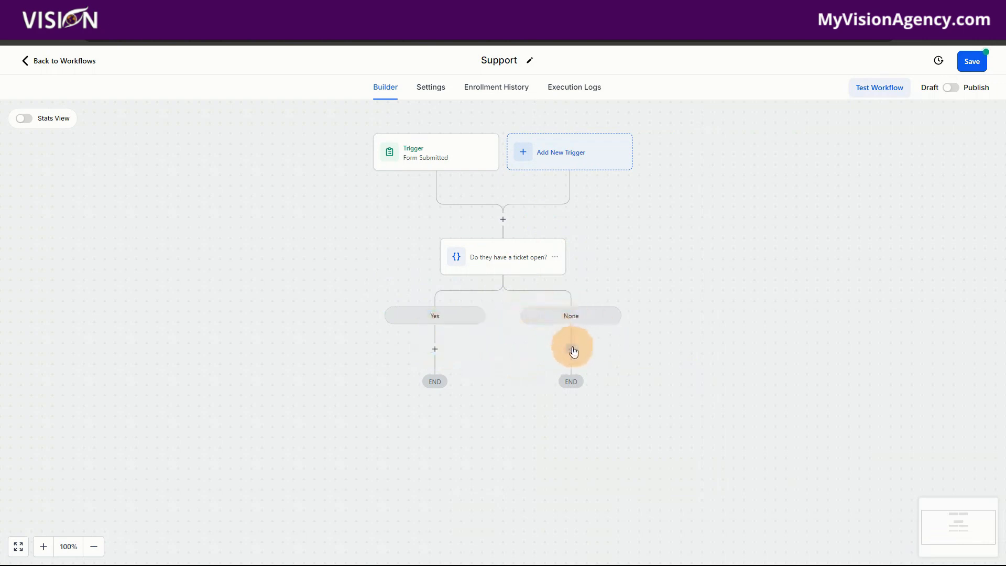
left_click(510, 260)
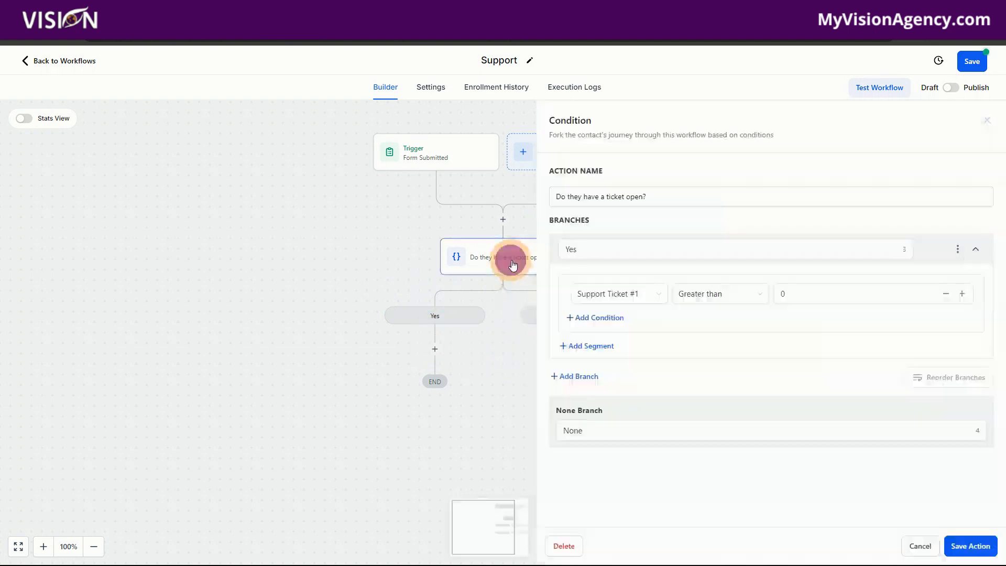
left_click(582, 430)
left_click_drag(581, 430, 559, 428)
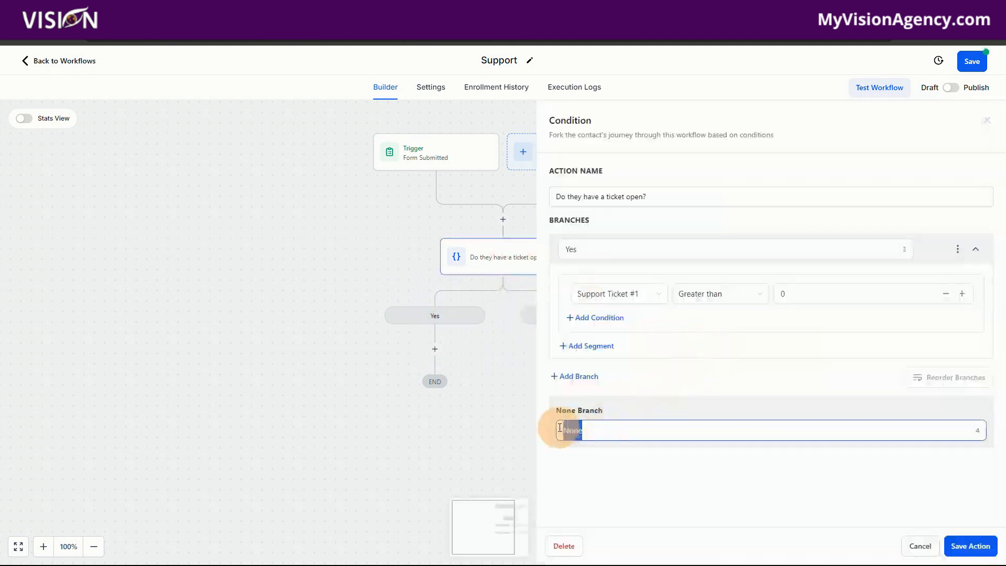
type("No")
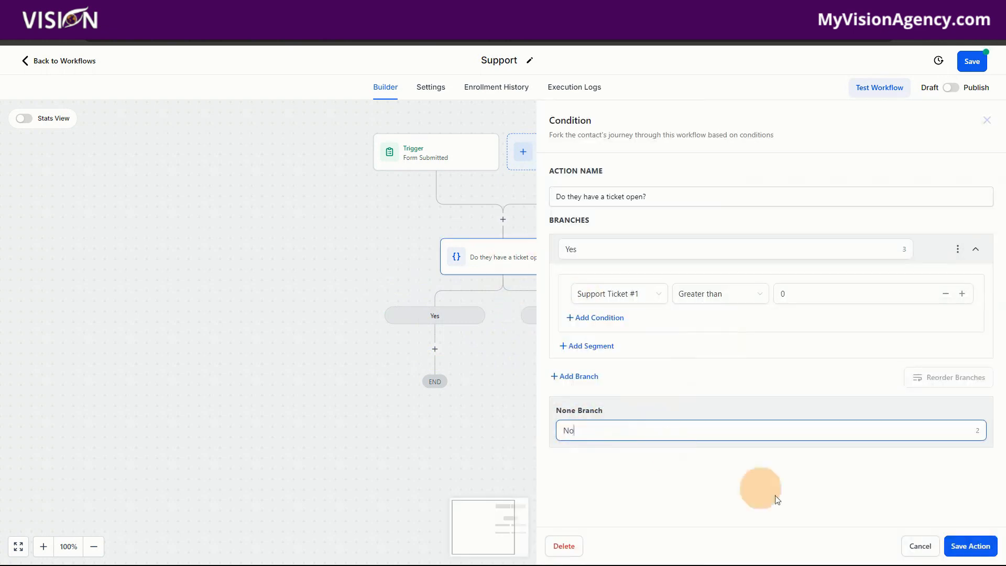
left_click(971, 546)
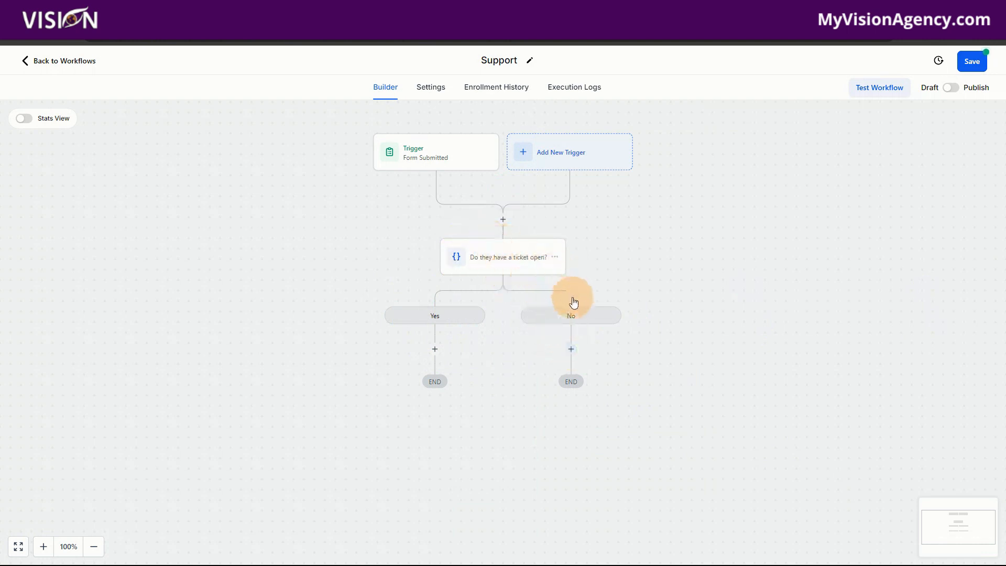
left_click(572, 350)
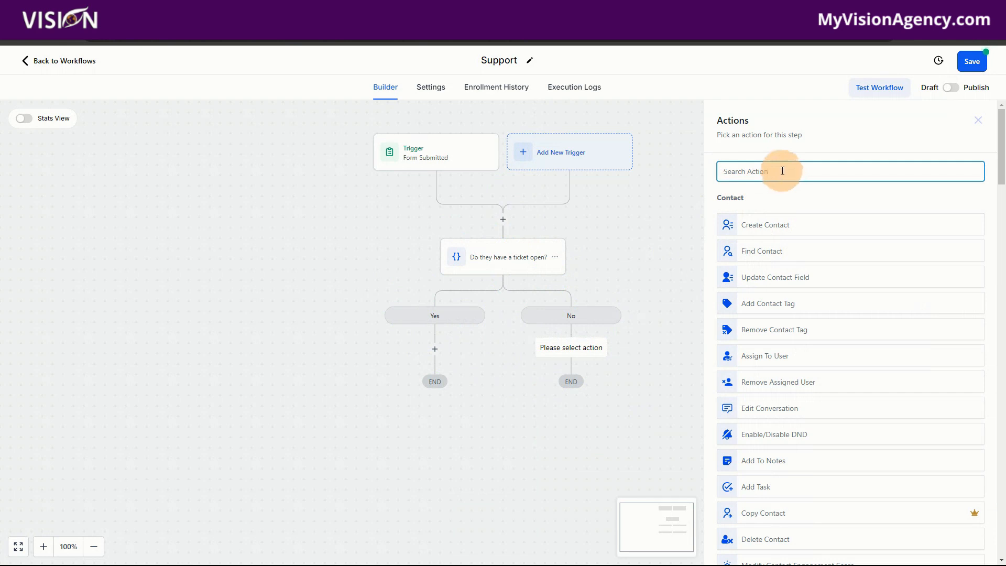
type("Math")
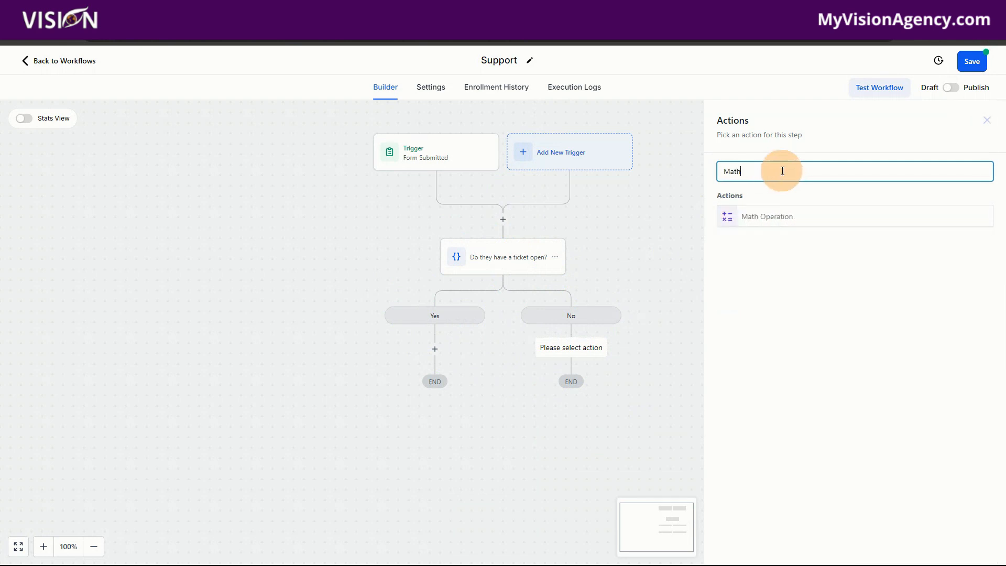
key("BackSpace")
key("BackSpace")
key("BackSpace")
key("BackSpace")
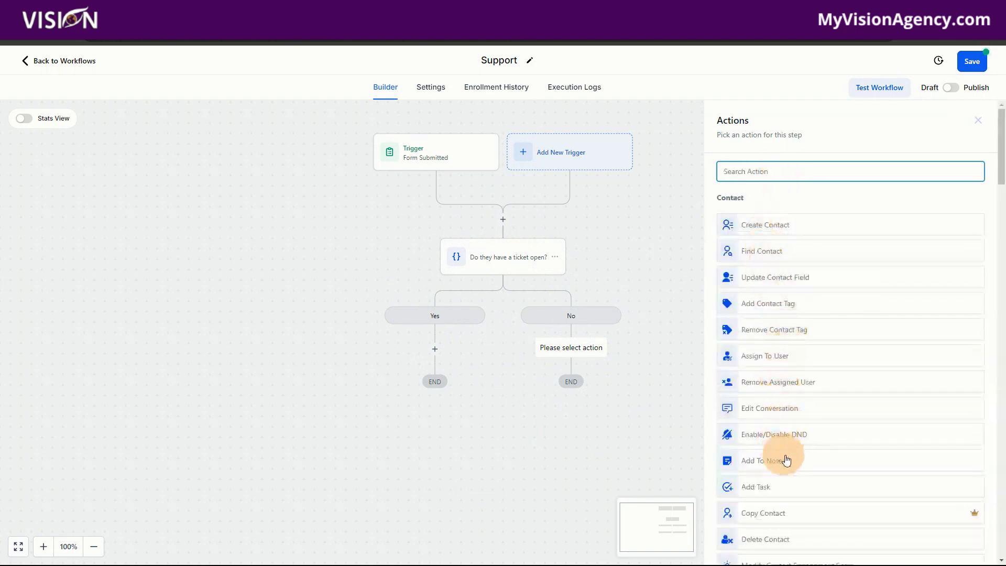
scroll(791, 449, "down", 2)
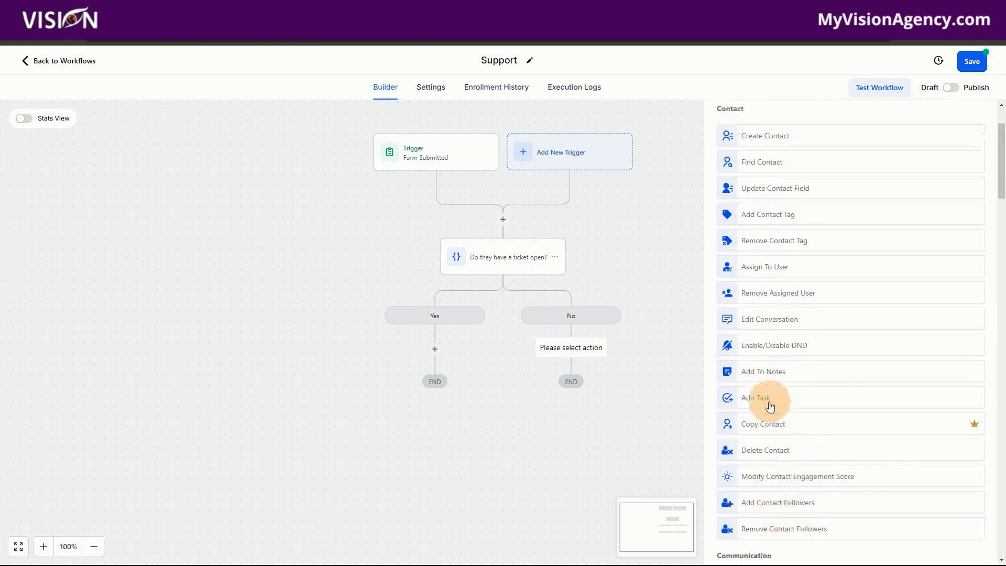
scroll(770, 406, "up", 2)
type("upda")
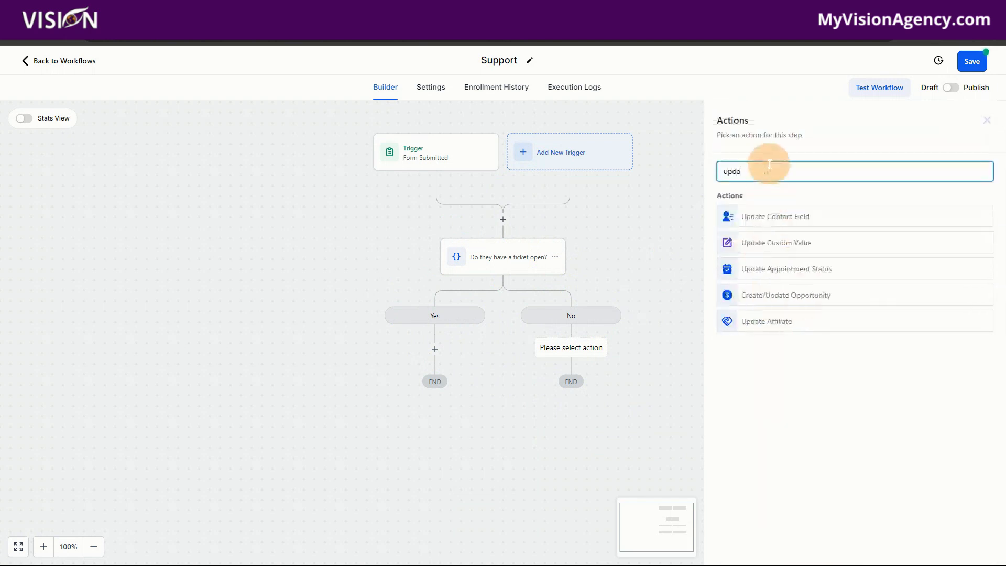
left_click(769, 247)
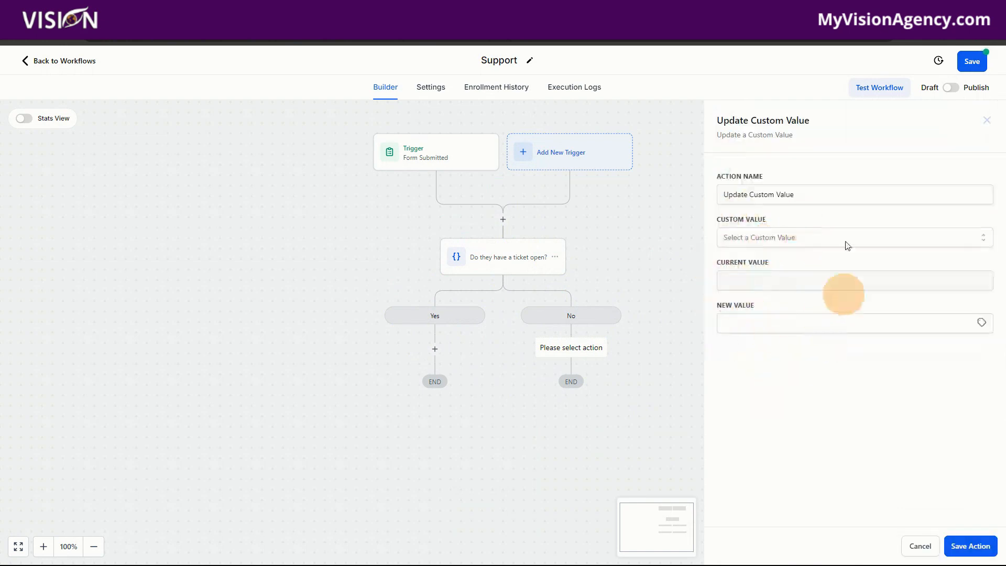
left_click(920, 546)
Step: Add a Math Operation action under the No branch and name it "Add Support ticket #"
left_click(571, 349)
left_click(784, 167)
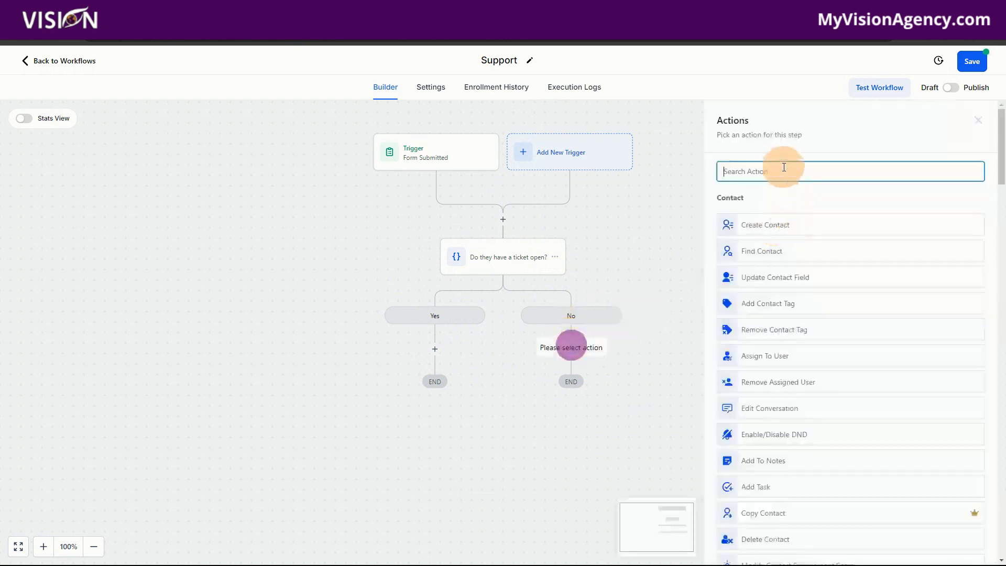
type("math")
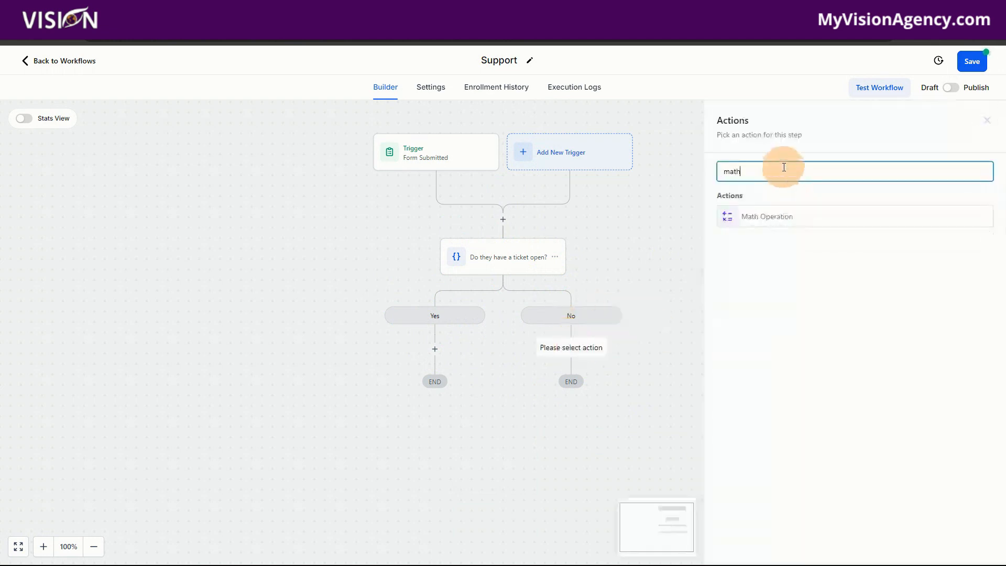
left_click(738, 218)
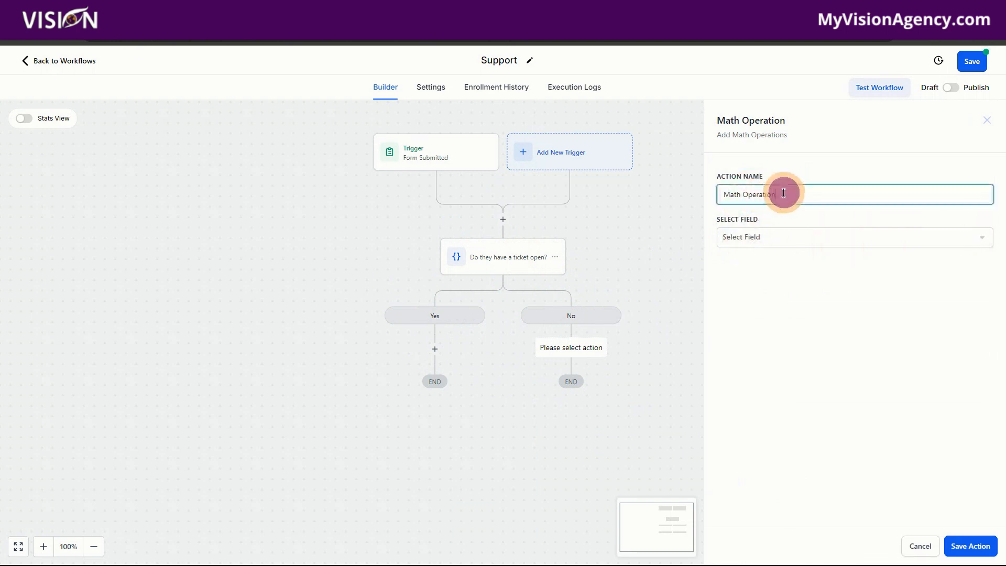
left_click_drag(784, 193, 719, 194)
type("Add Support ticket #")
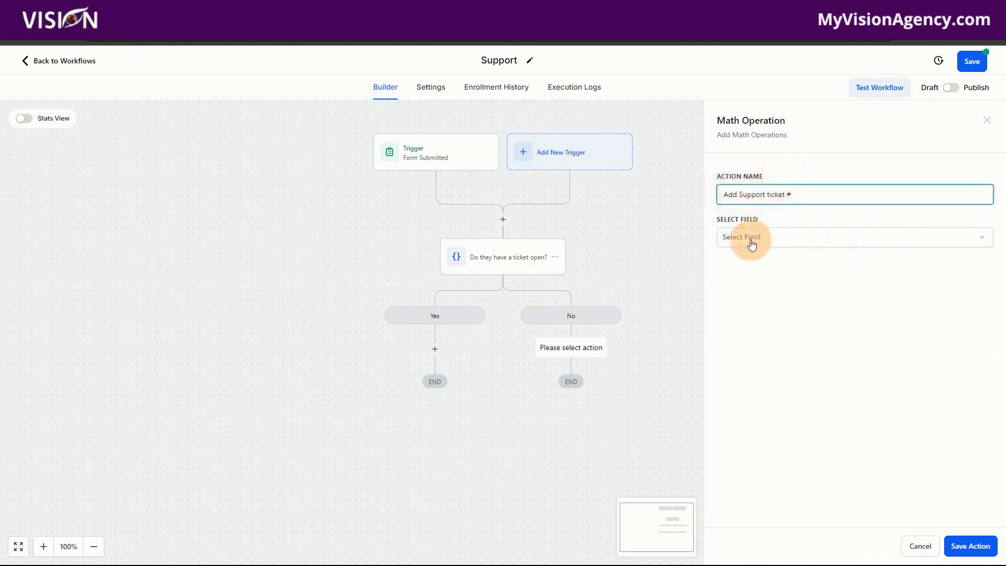
Step: Set the math operation to add the support_ticket custom value to the Support Ticket #1 custom field
left_click(774, 244)
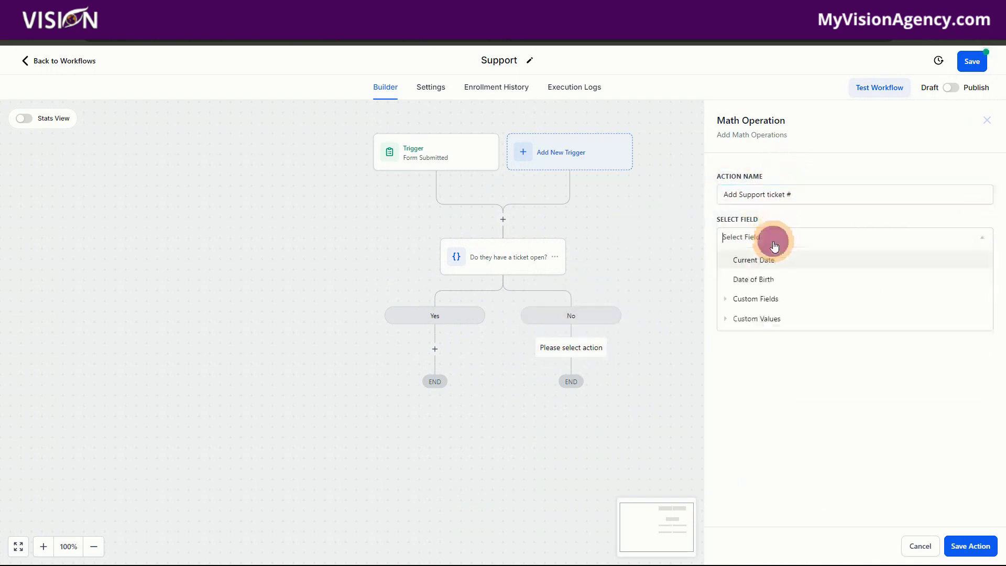
left_click(758, 299)
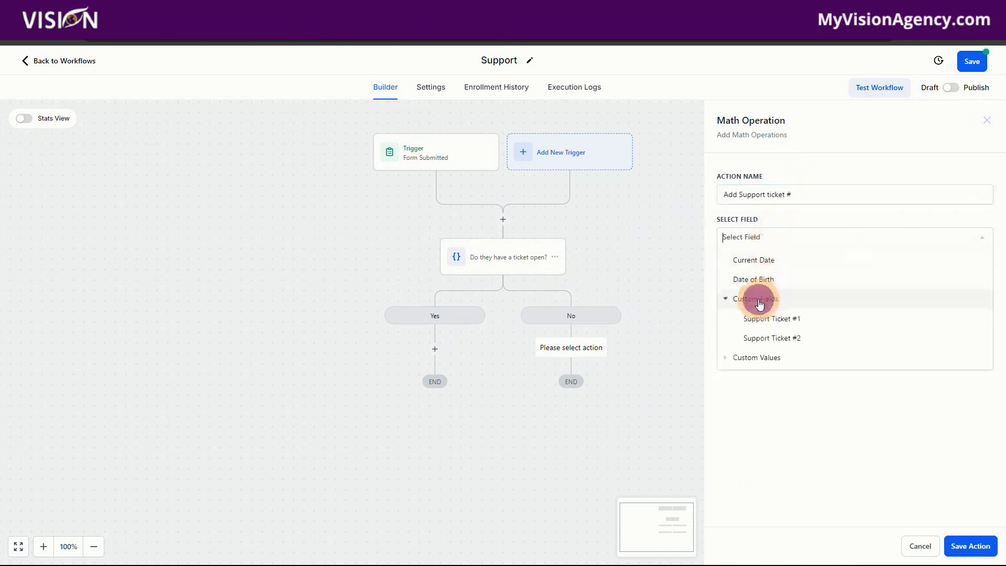
left_click(773, 324)
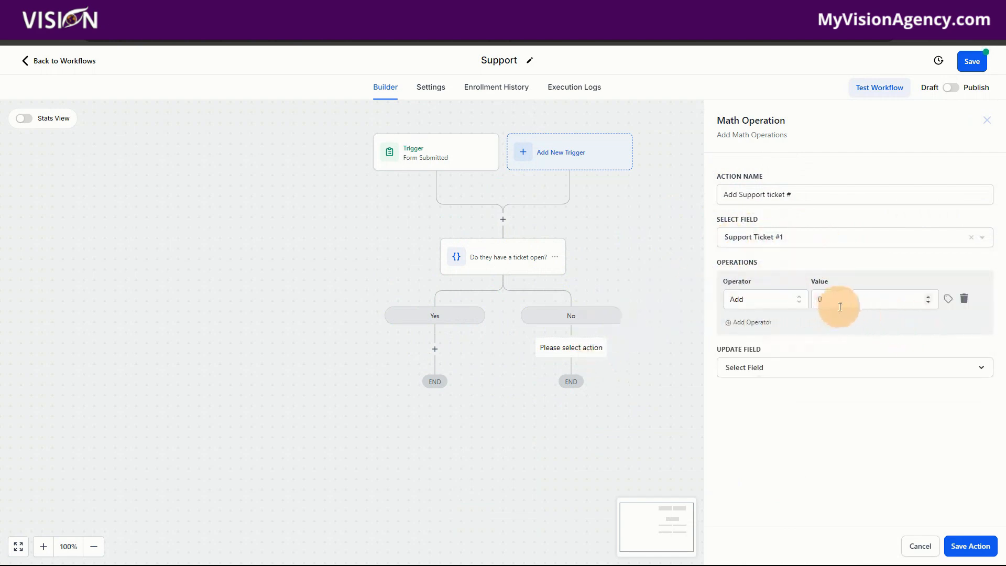
left_click(822, 302)
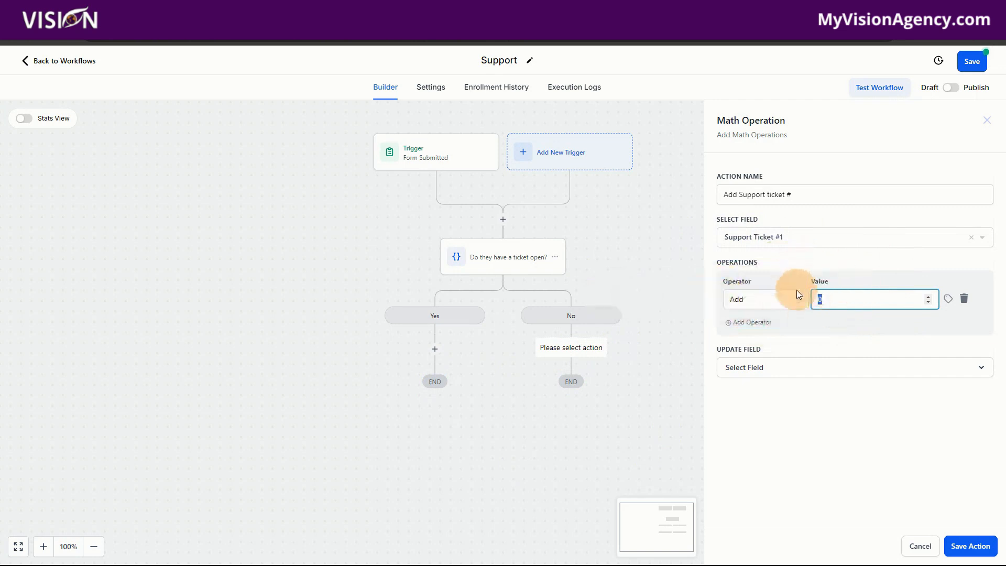
left_click(839, 296)
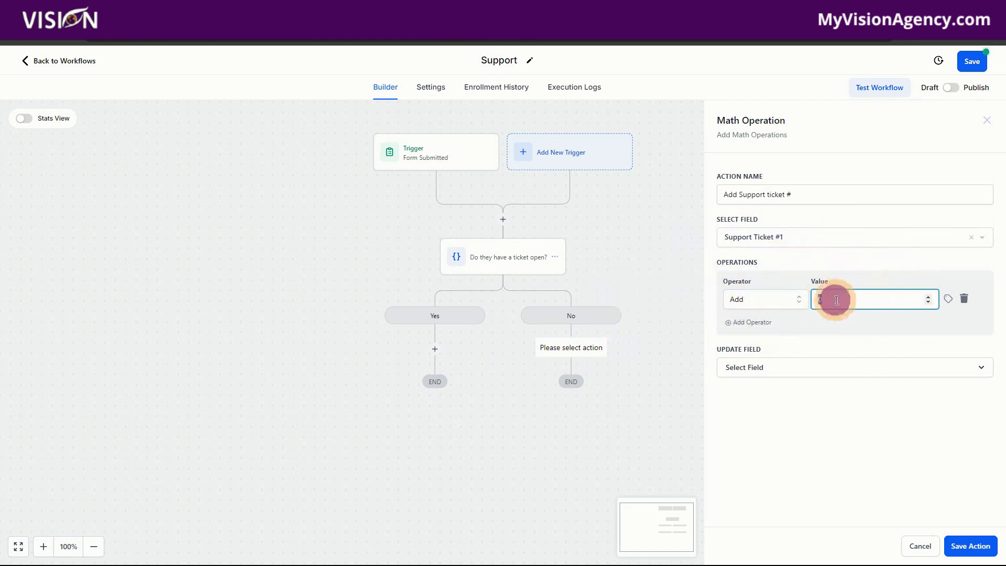
left_click(928, 296)
left_click(928, 302)
left_click(949, 304)
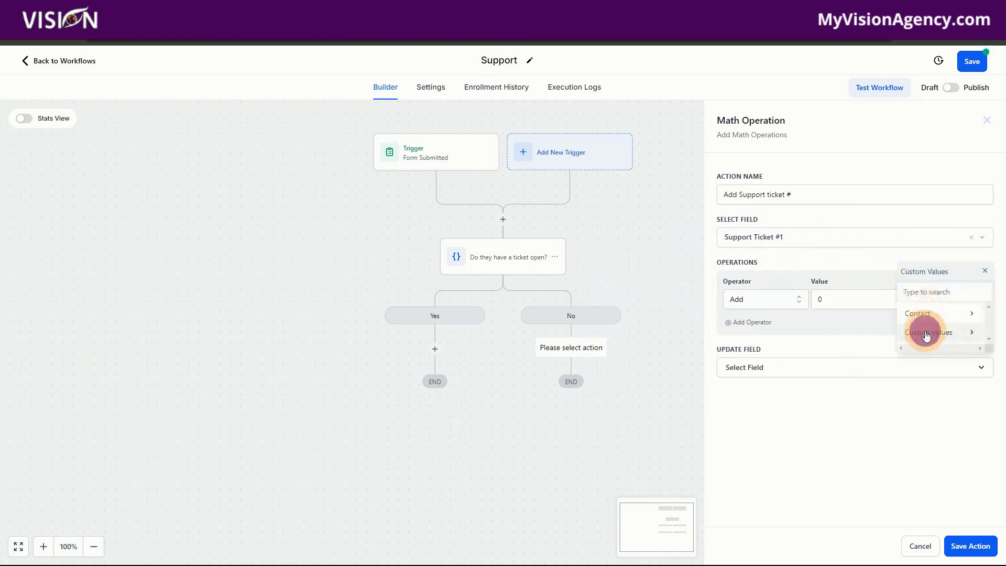
left_click(926, 334)
left_click(943, 312)
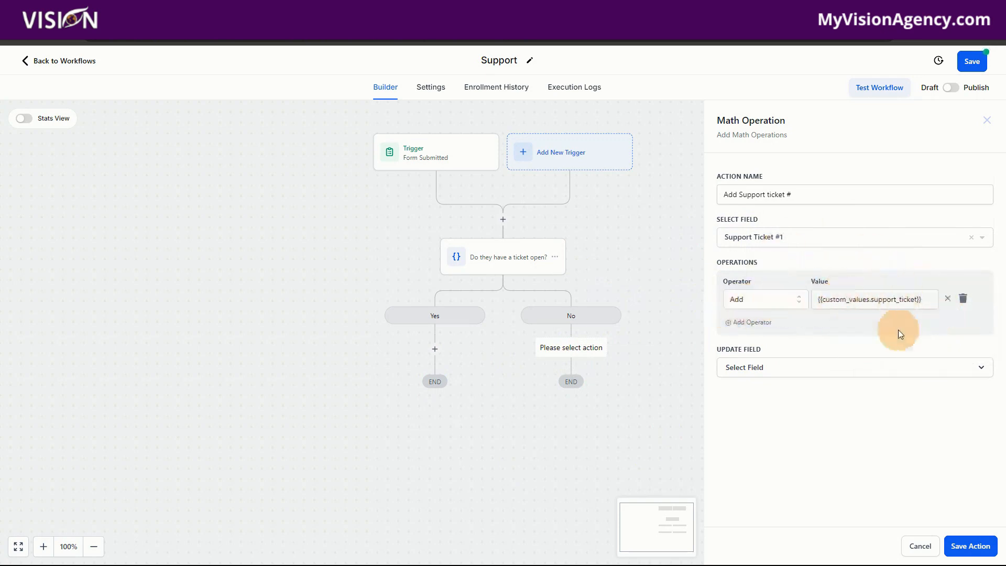
Step: Choose Support Ticket #1 as the field the math operation updates, and save the action
left_click(753, 367)
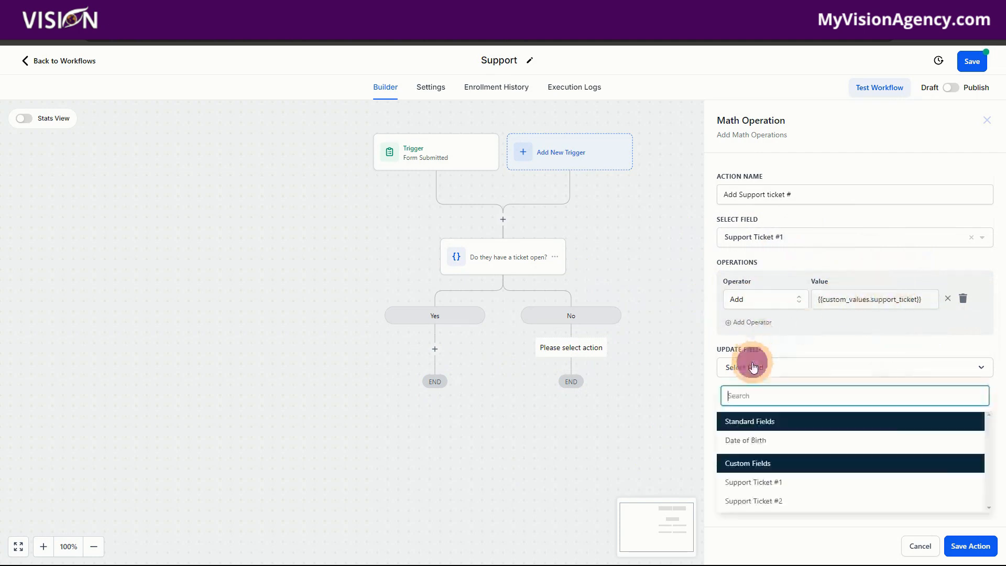
left_click(740, 482)
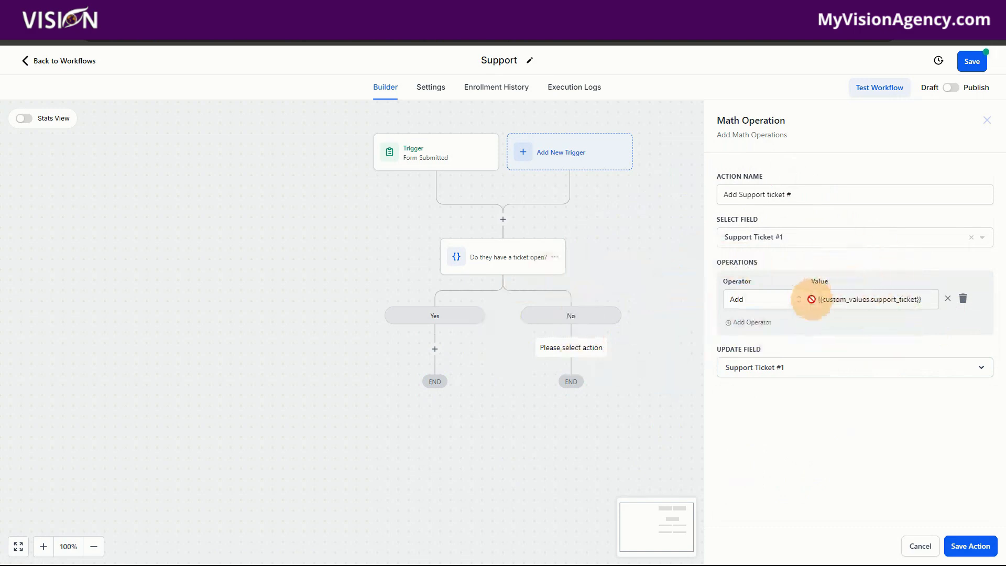
left_click(967, 548)
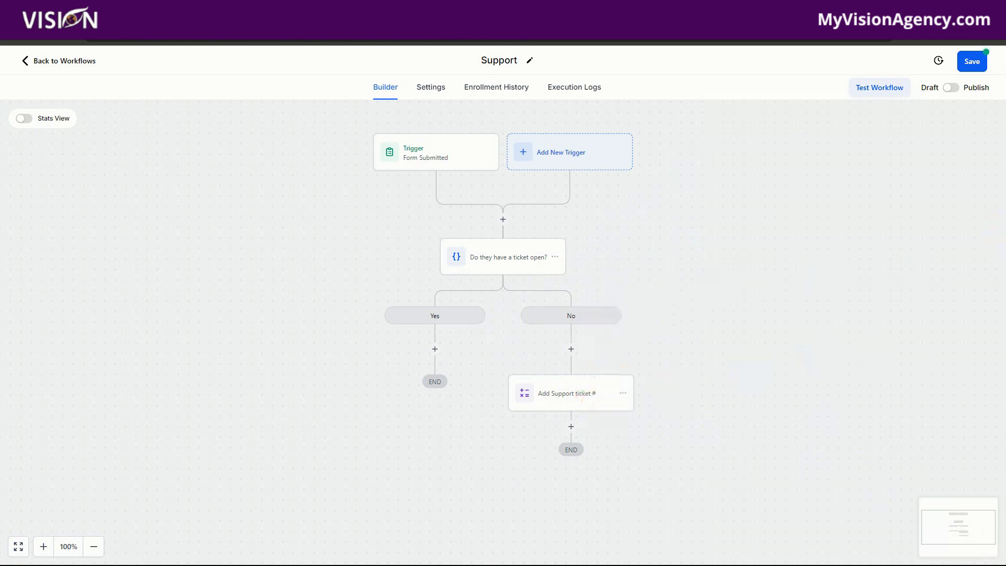
Step: Add a second Math Operation action below "Add Support ticket #" and name it "Create Support Ticket #1"
left_click(572, 426)
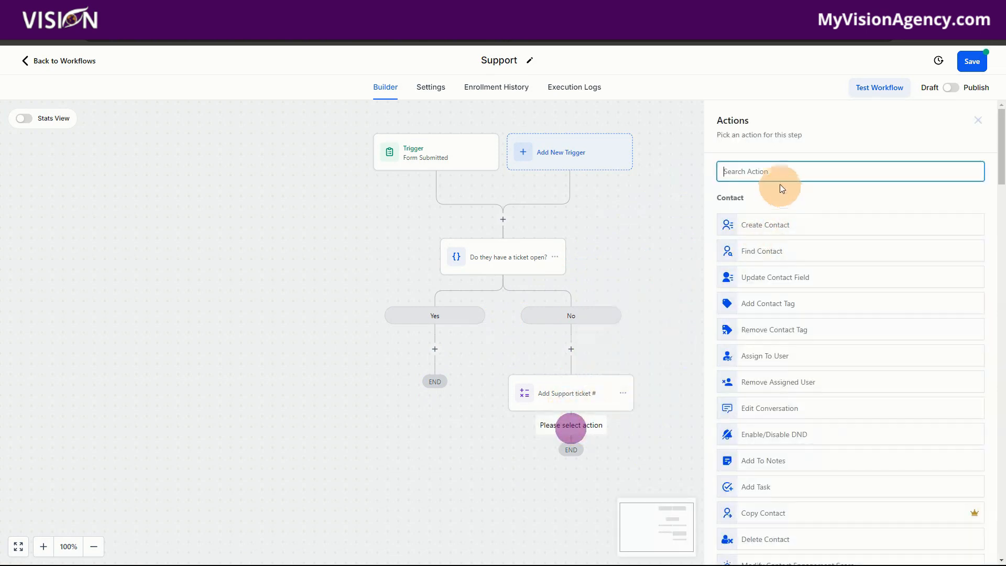
type("math")
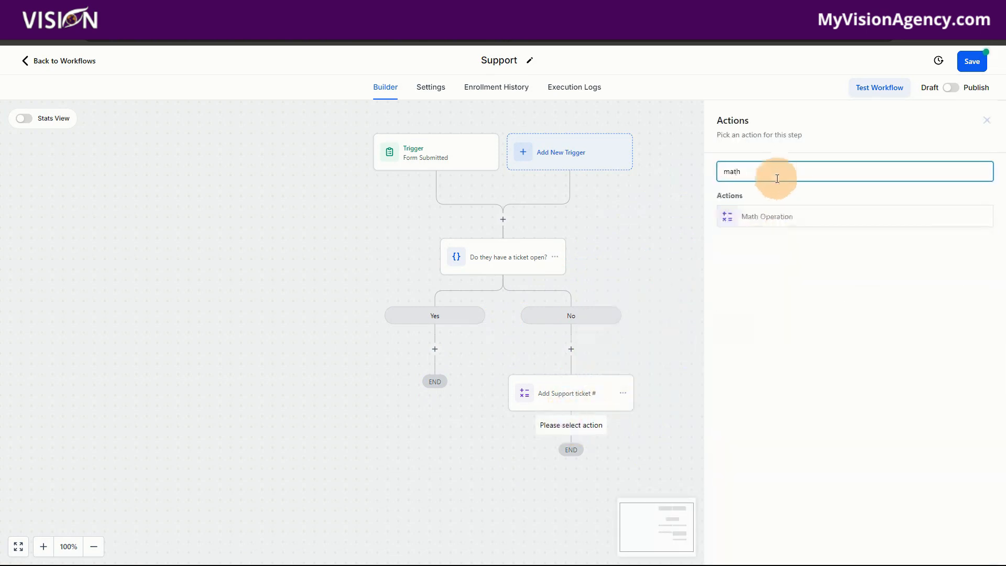
left_click(777, 215)
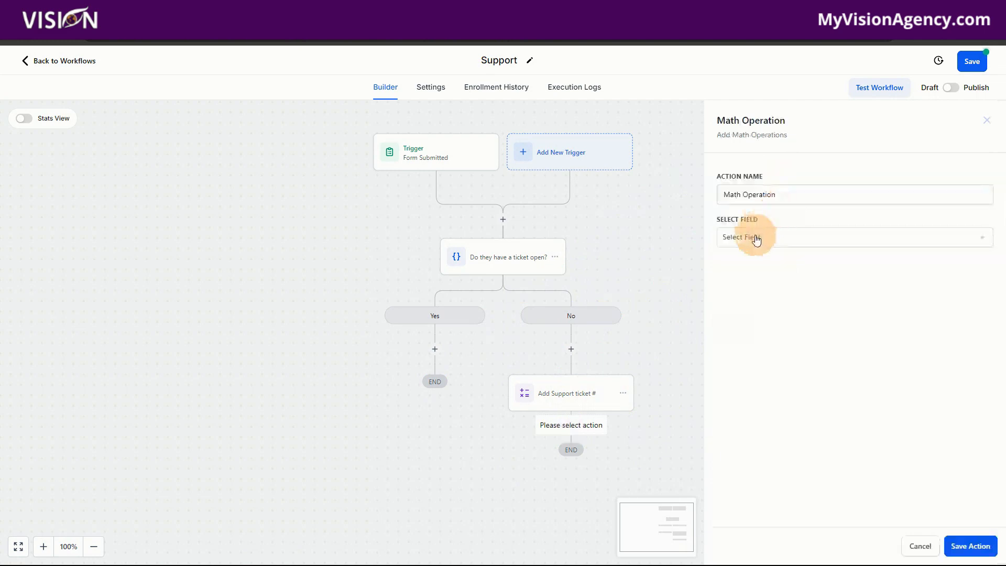
left_click_drag(794, 194, 719, 194)
type("Create Support Ticket #1")
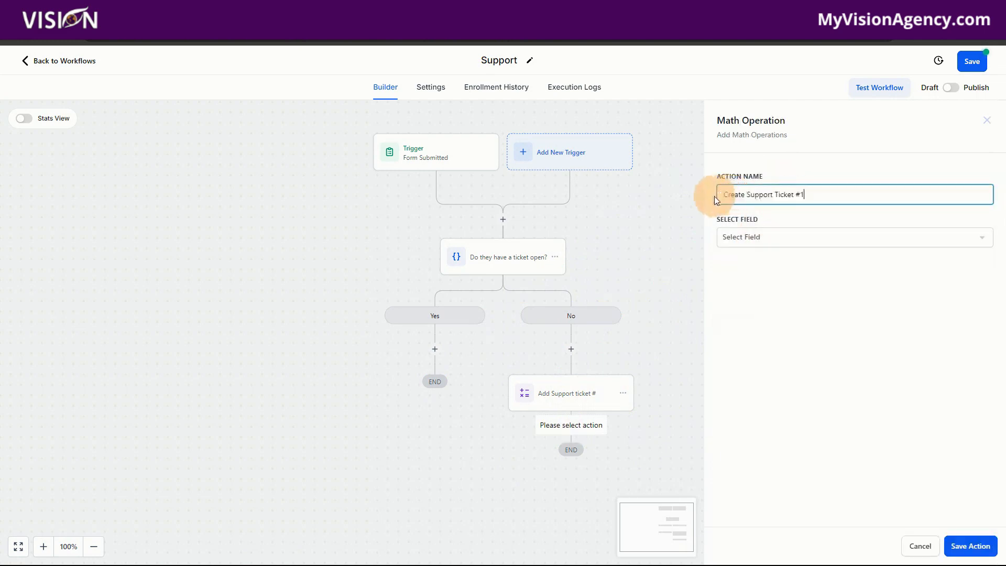
Step: Set the "Create Support Ticket #1" operation to add 1 to the Support Ticket #1 custom field
left_click(754, 237)
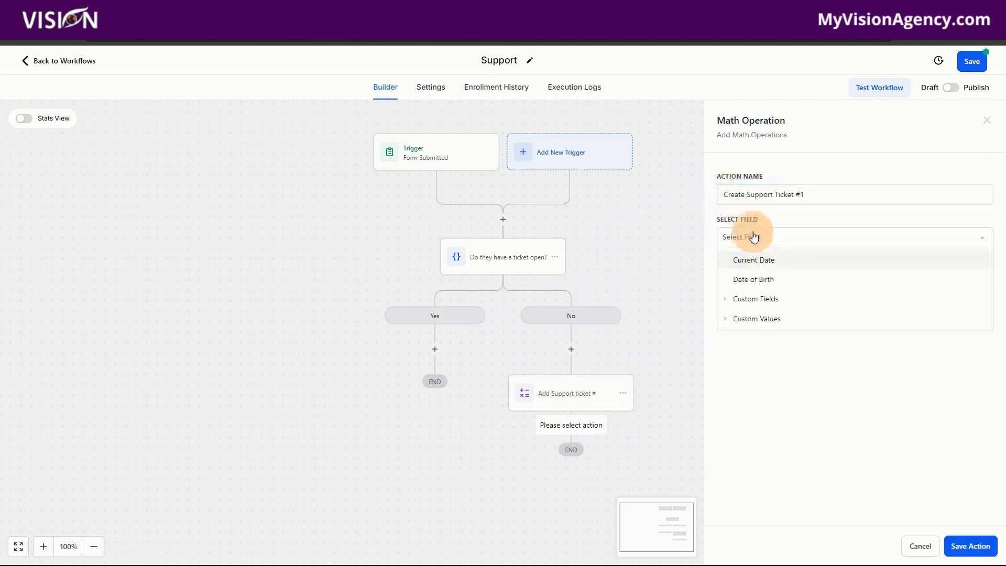
left_click(755, 299)
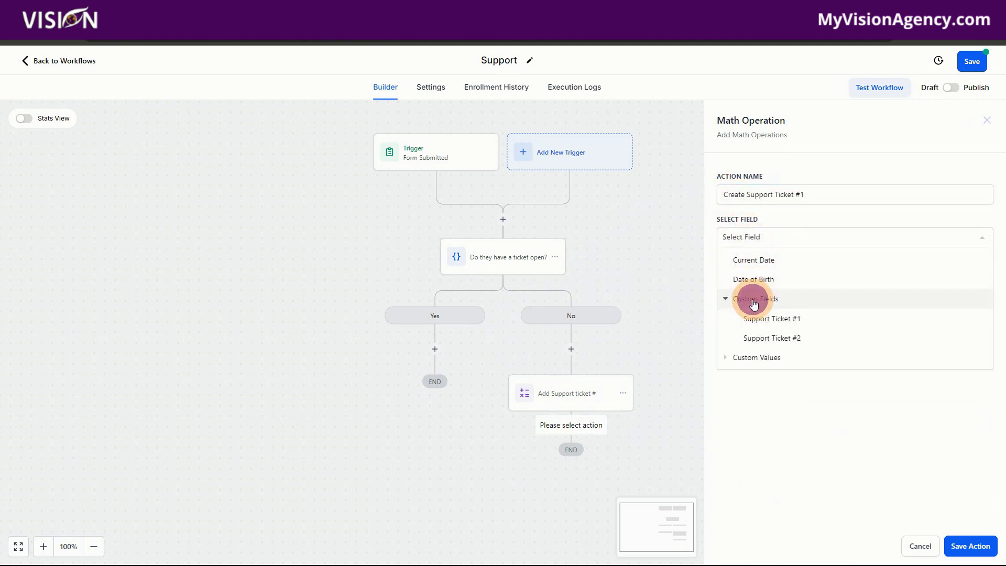
left_click(762, 319)
left_click(813, 300)
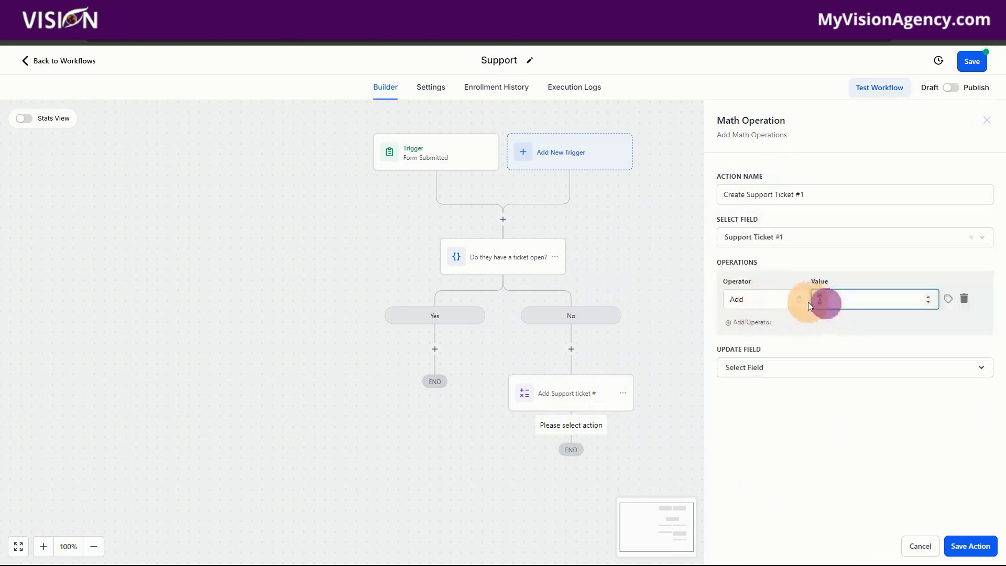
left_click(813, 334)
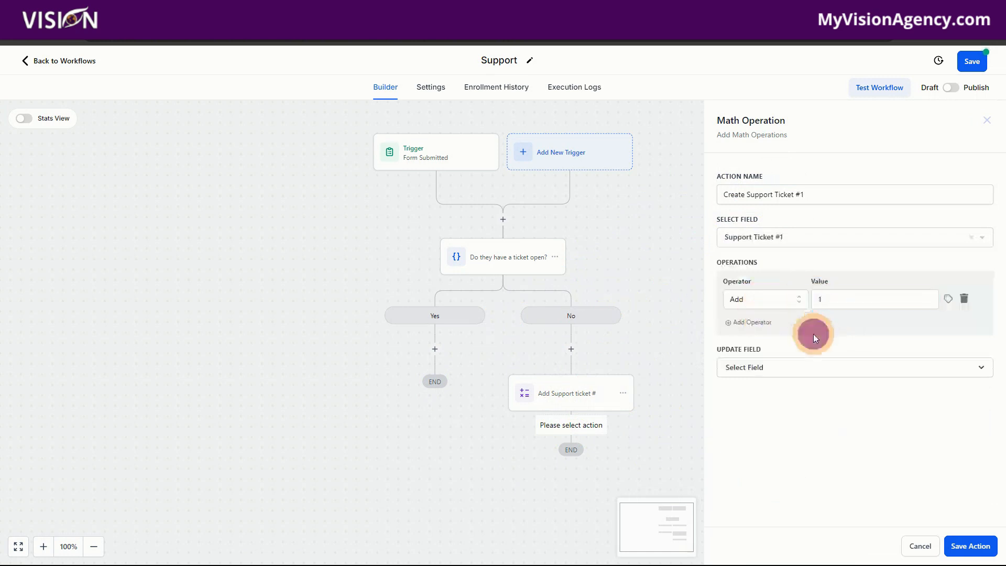
Step: Set the "Create Support Ticket #1" operation to update the Support Ticket #1 custom field, and save the action
left_click(737, 366)
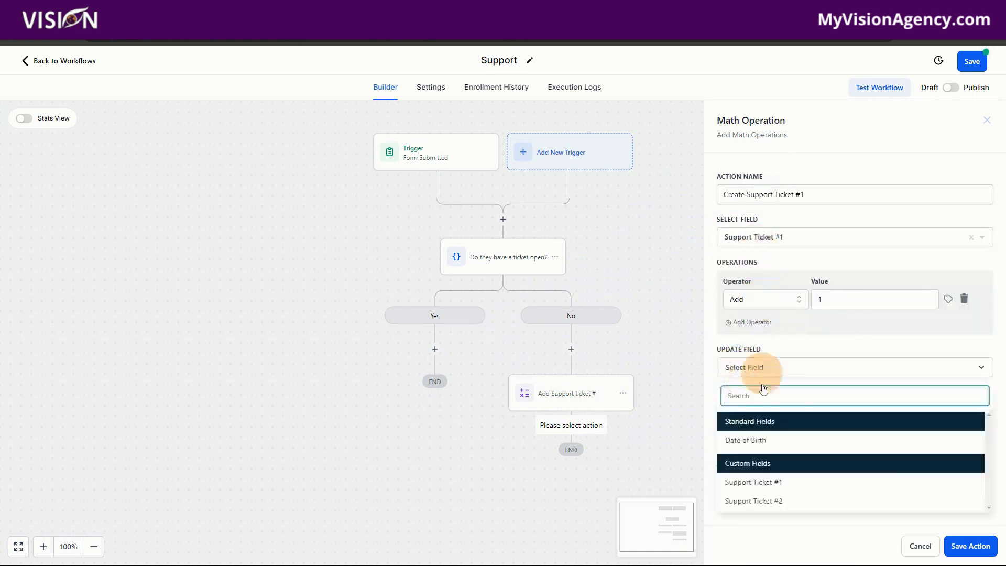
left_click(751, 477)
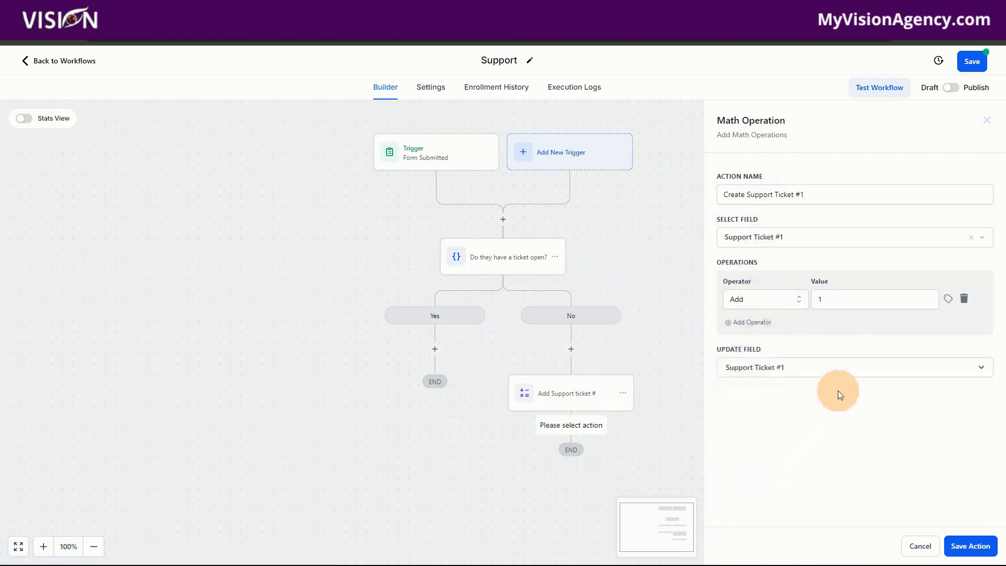
left_click(971, 546)
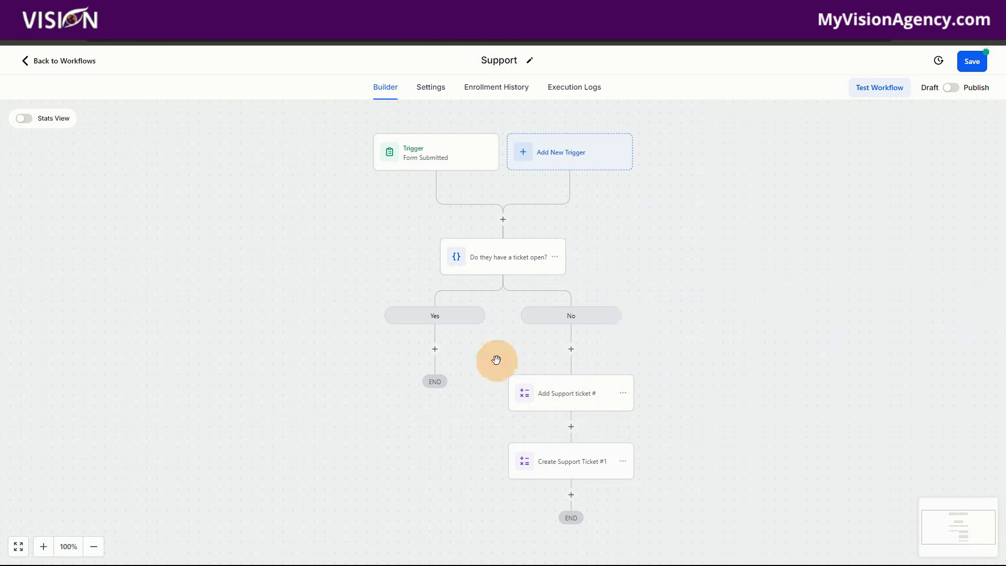
Step: Add an Update Custom Value action below "Create Support Ticket #1" and select the Support Ticket custom value
scroll(602, 395, "down", 3)
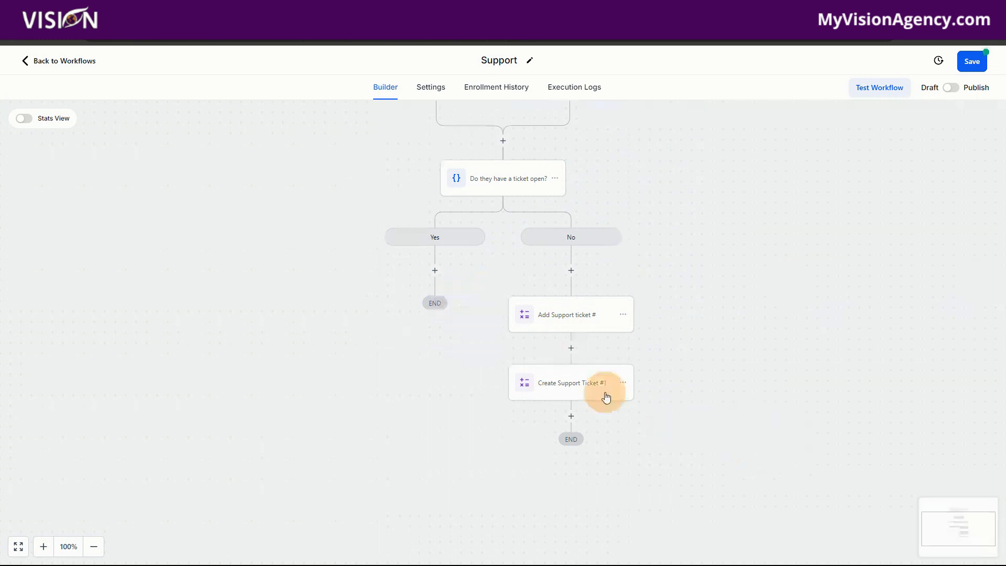
left_click(572, 422)
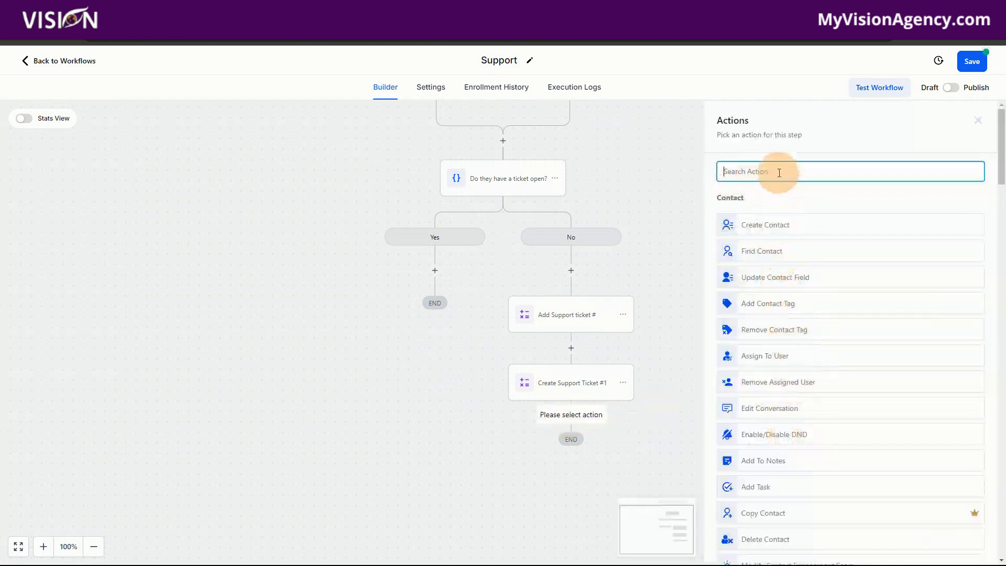
type("cust")
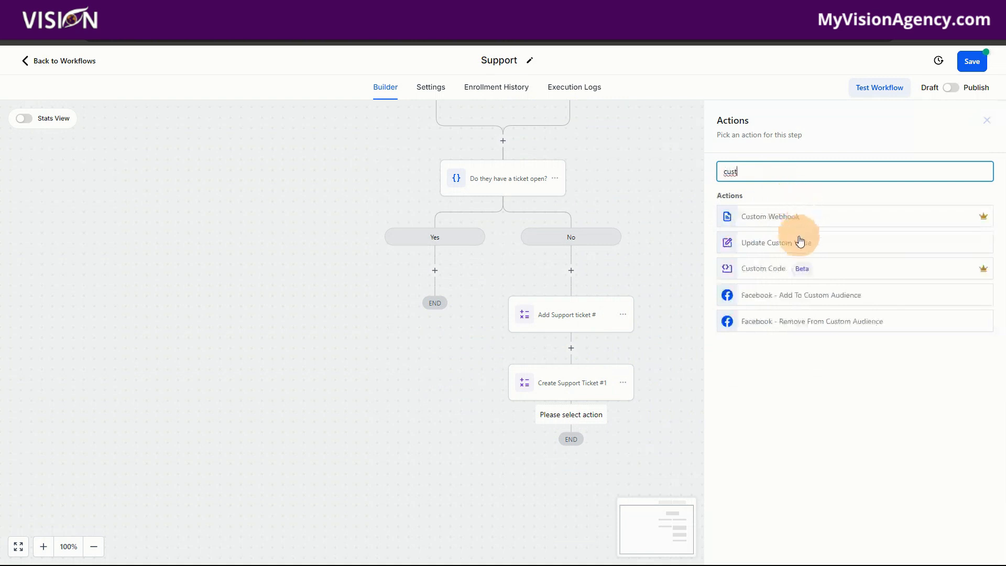
left_click(799, 242)
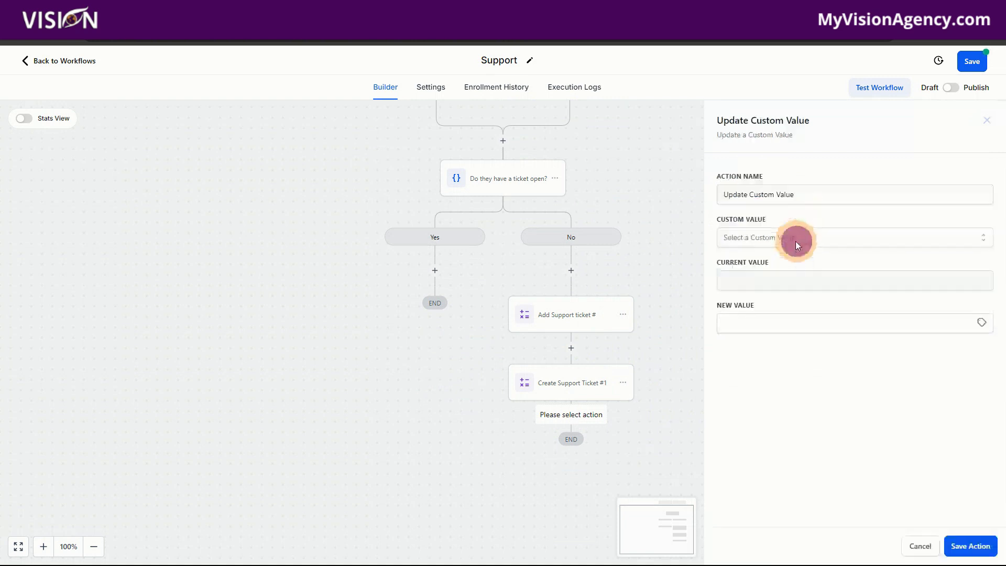
left_click(744, 239)
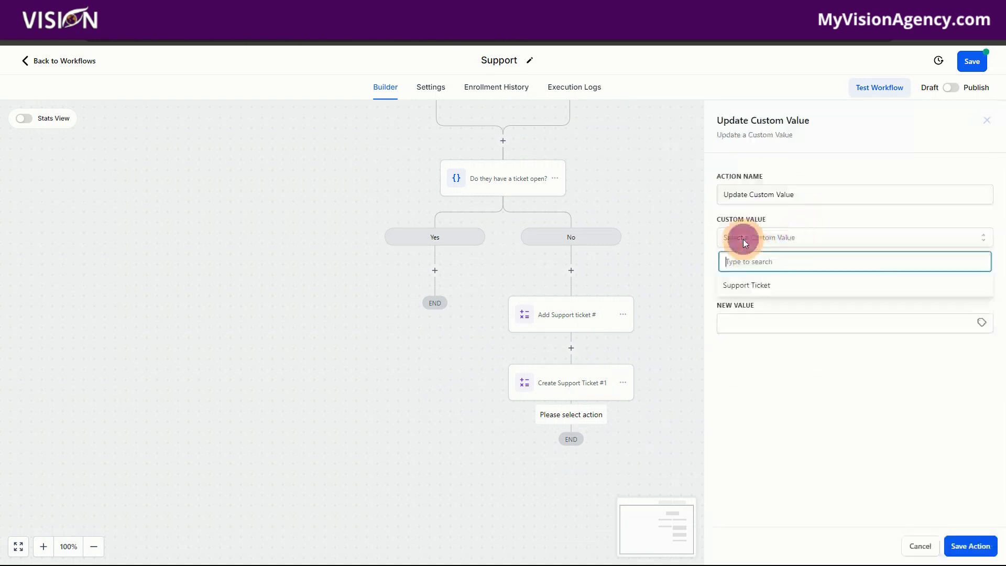
left_click(746, 286)
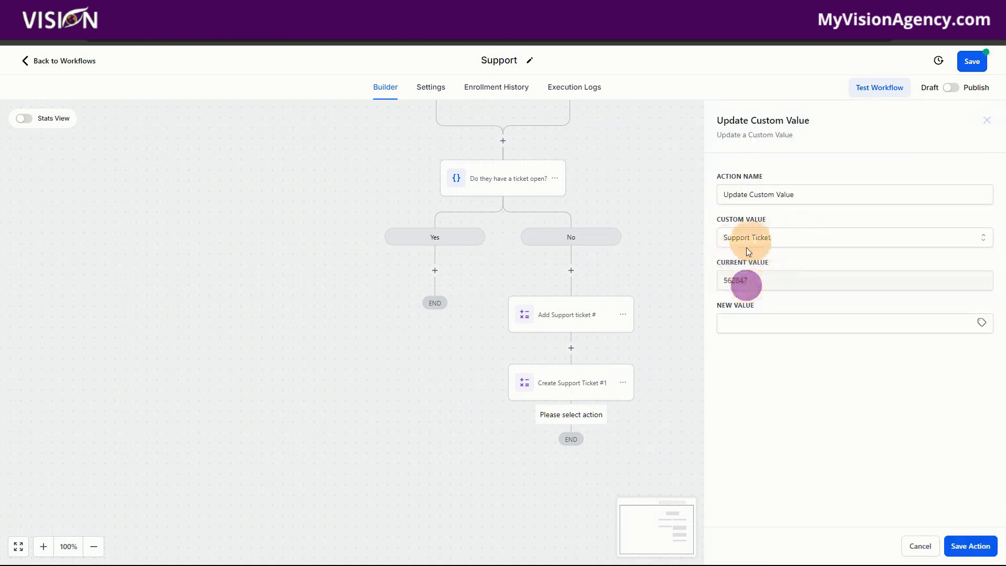
Step: Set the custom value's new value to the contact's Support Ticket #1 custom field, and save the action
left_click(730, 323)
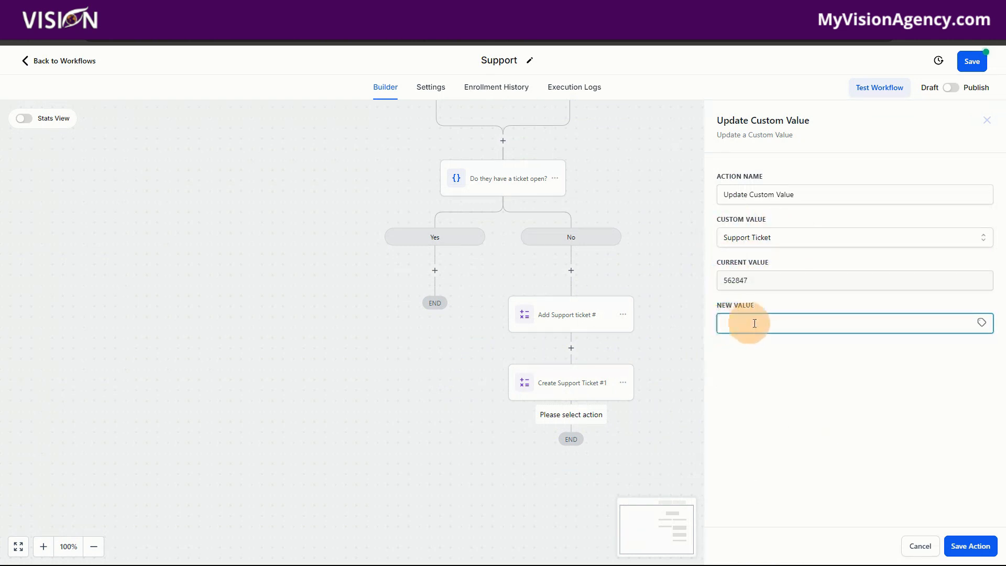
left_click(981, 322)
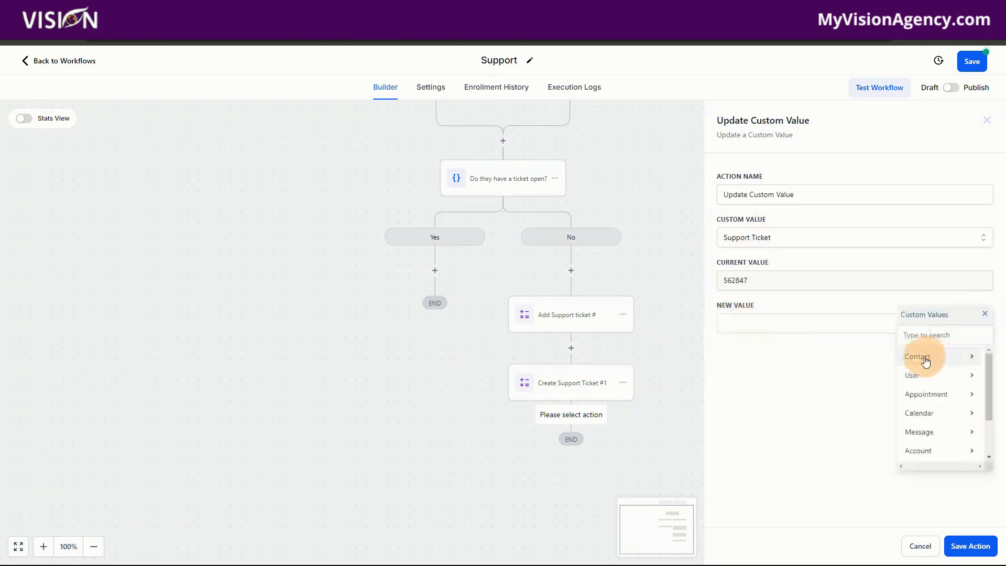
left_click(927, 359)
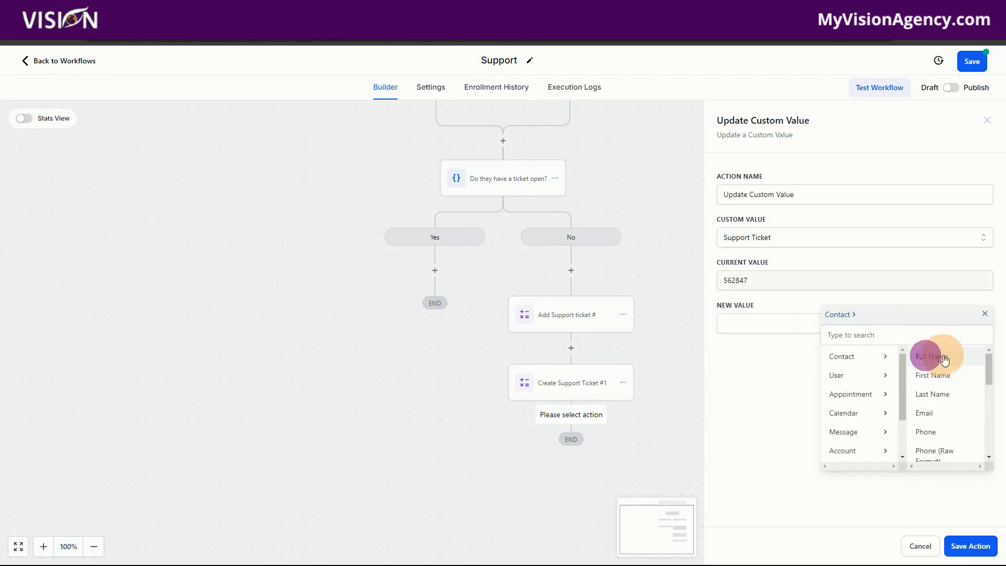
scroll(938, 457, "down", 3)
left_click(935, 460)
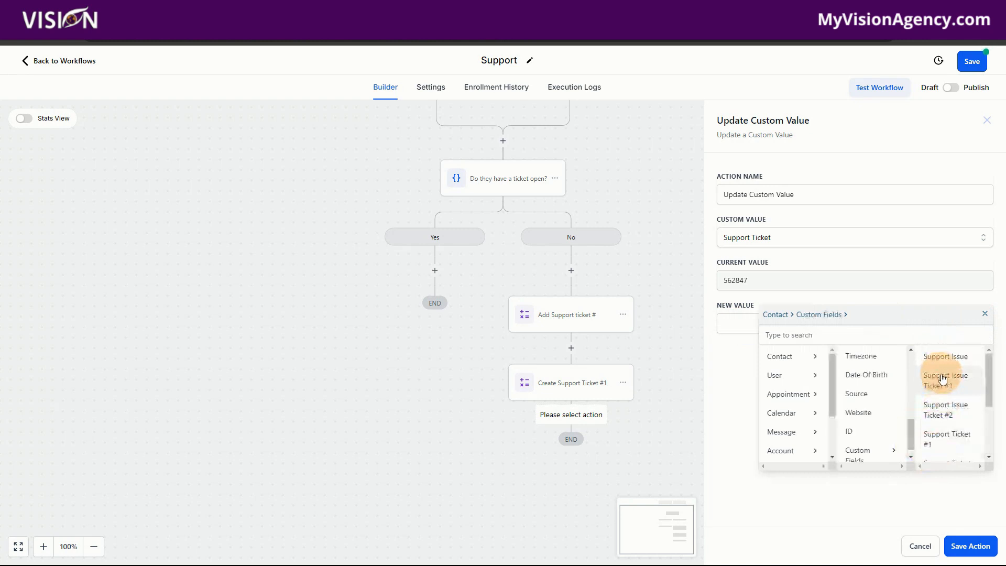
left_click(944, 444)
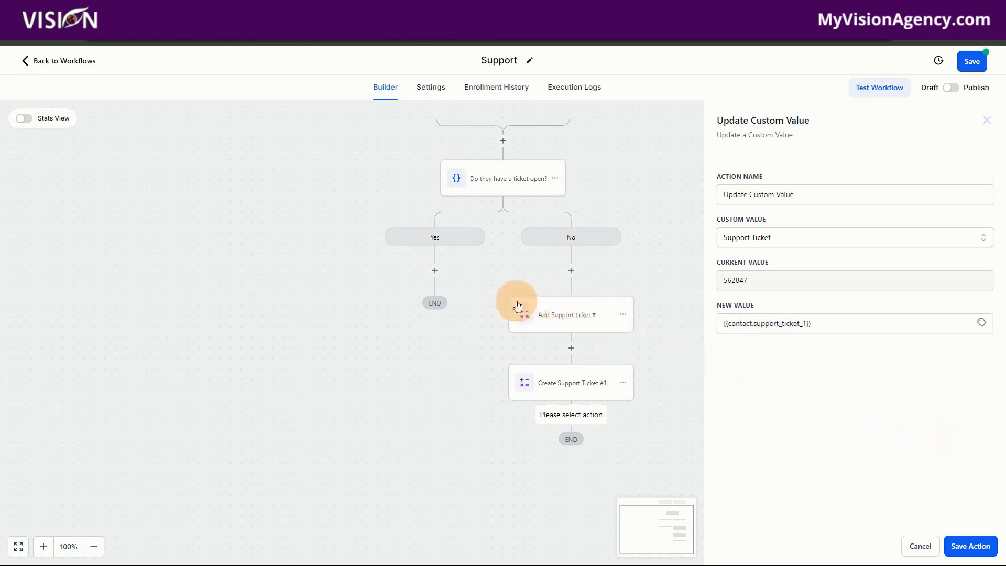
left_click(966, 547)
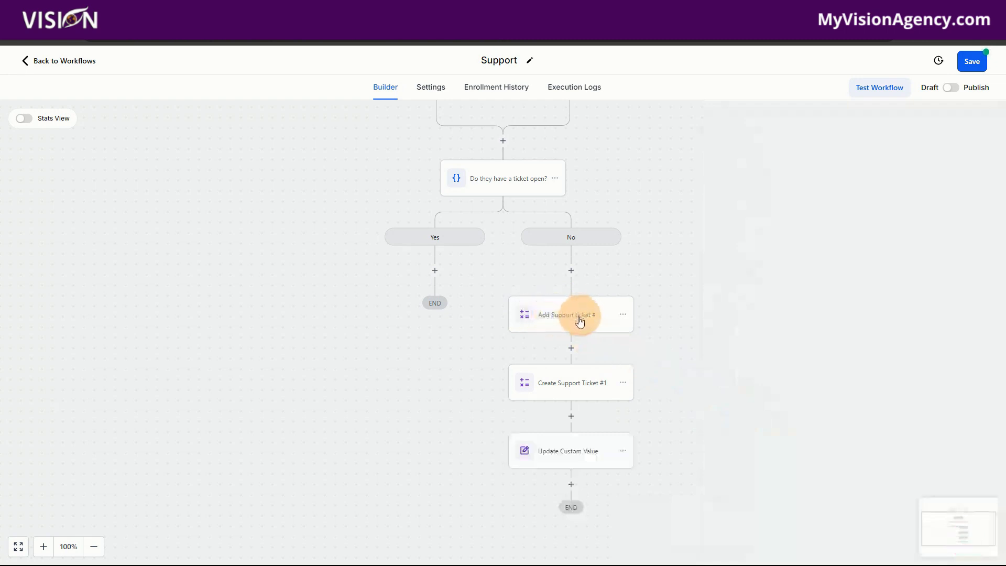
Step: Review the settings of the "Create Support Ticket #1" and "Update Custom Value" actions without changing them
left_click(587, 394)
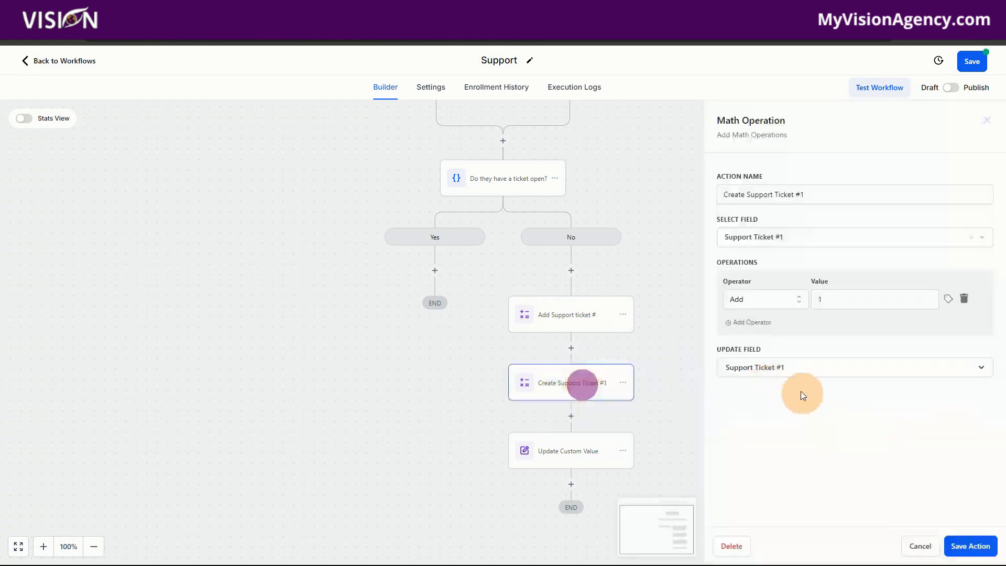
left_click(925, 551)
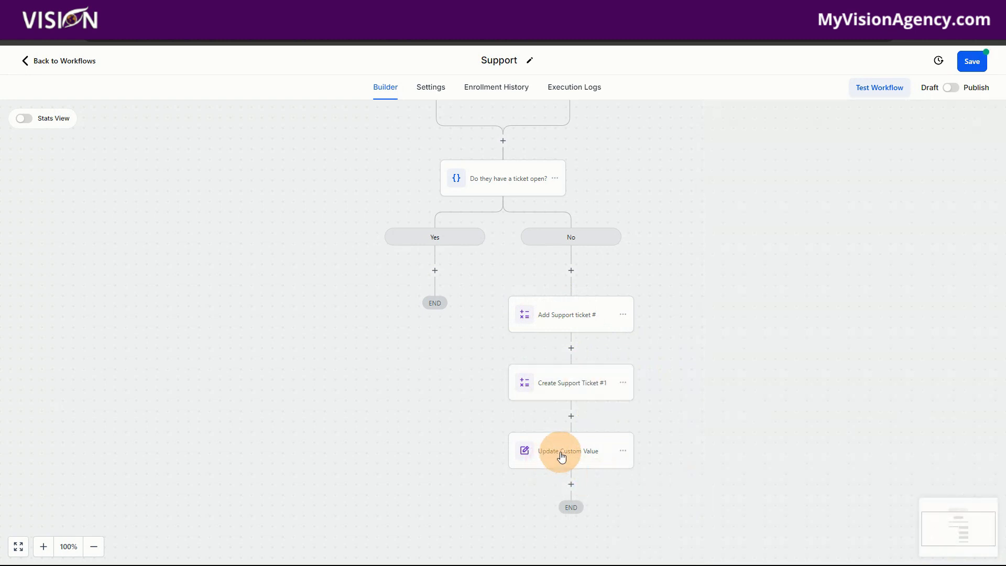
left_click(561, 456)
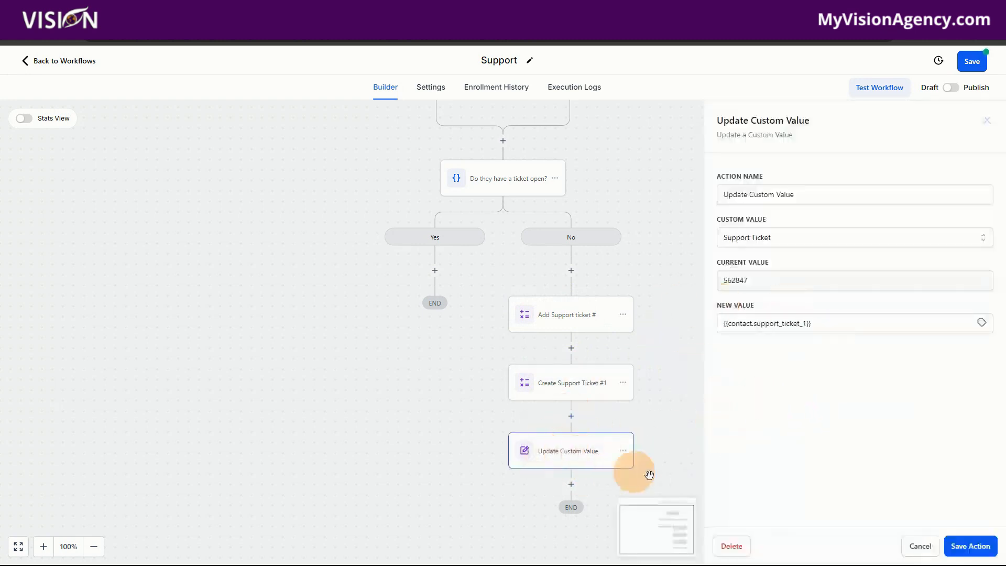
left_click(920, 548)
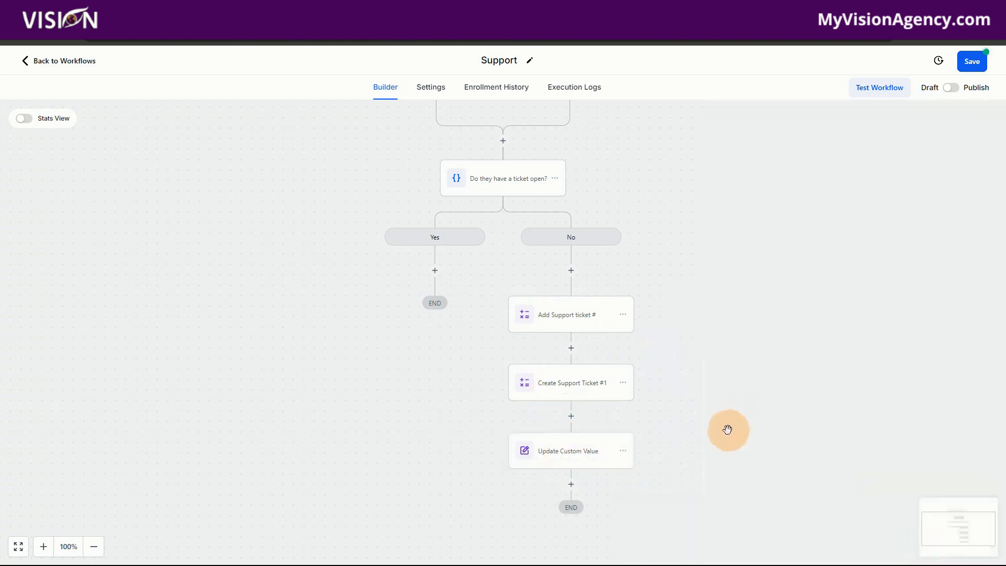
Step: Add an Update Contact Field action below "Update Custom Value" and name it "Support Ticket #1 Details"
scroll(723, 434, "down", 1)
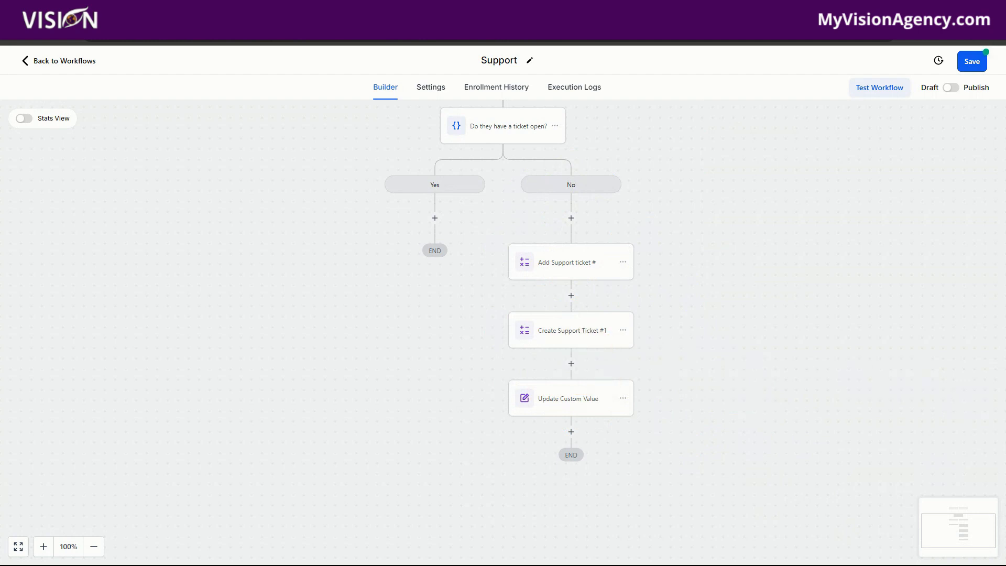
left_click(572, 432)
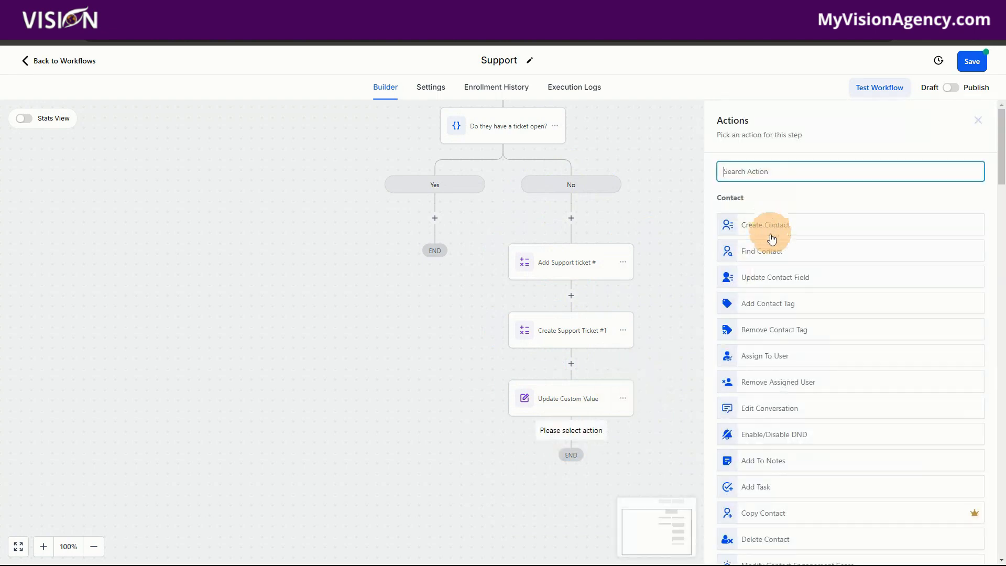
left_click(779, 281)
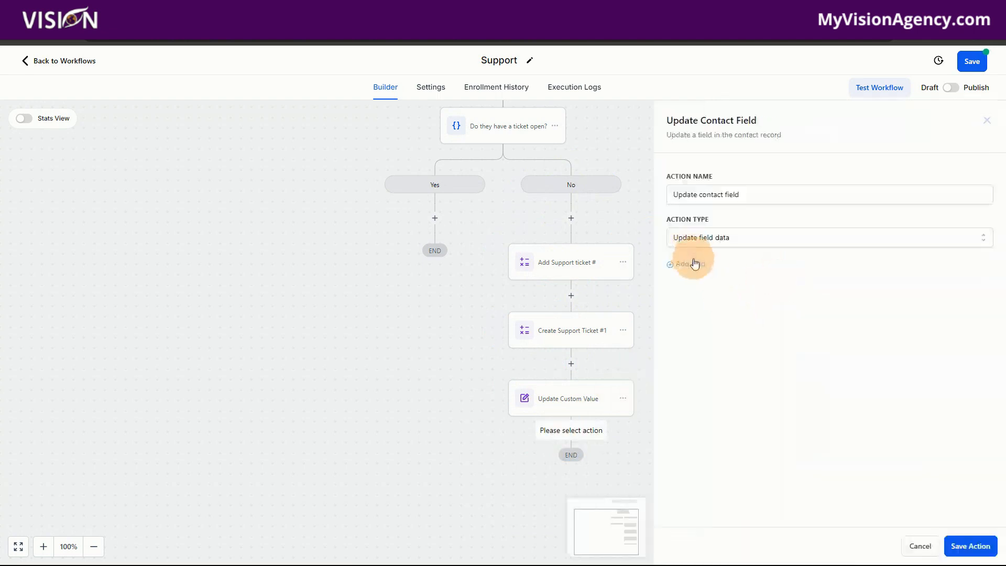
left_click_drag(766, 193, 665, 194)
type("Support Ticket #1 Details")
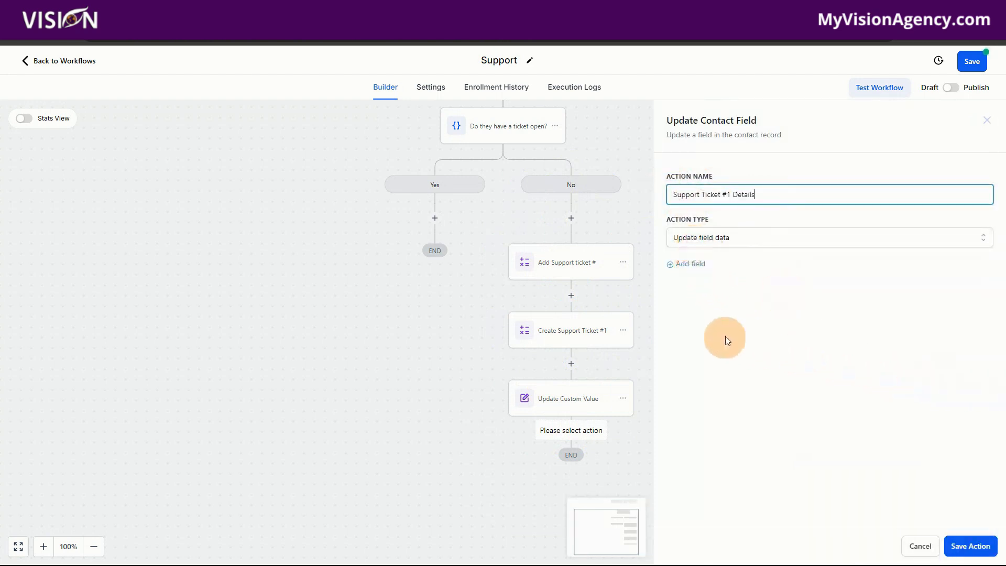
Step: Add the Support Ticket #1 Video custom field to the fields that "Support Ticket #1 Details" updates
left_click(689, 271)
left_click(701, 285)
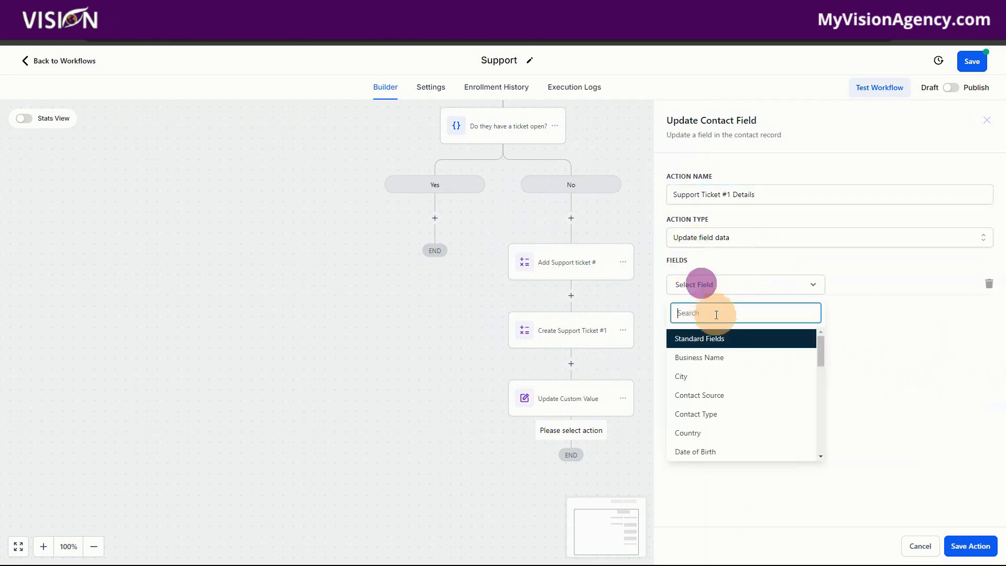
scroll(756, 376, "down", 15)
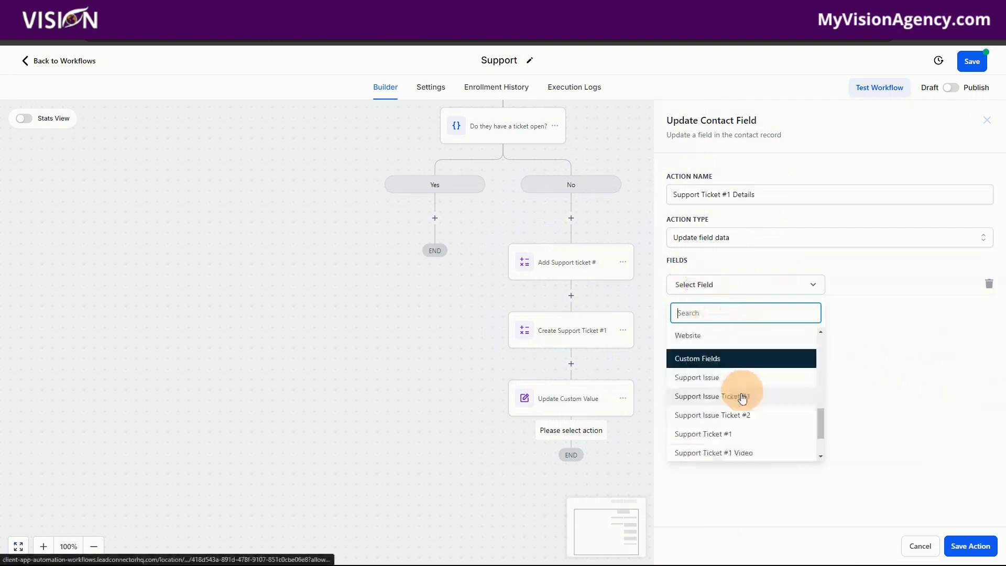
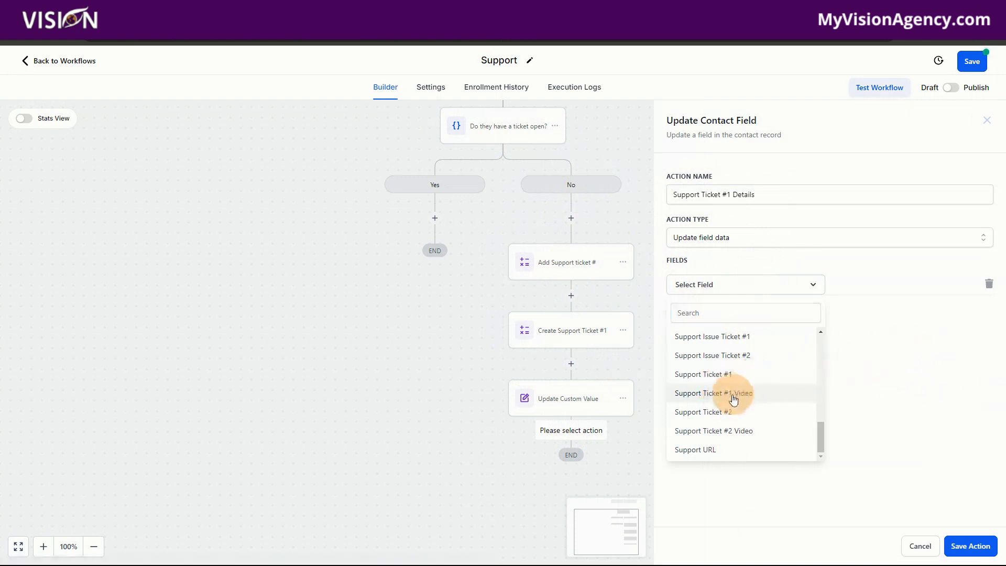
left_click(732, 397)
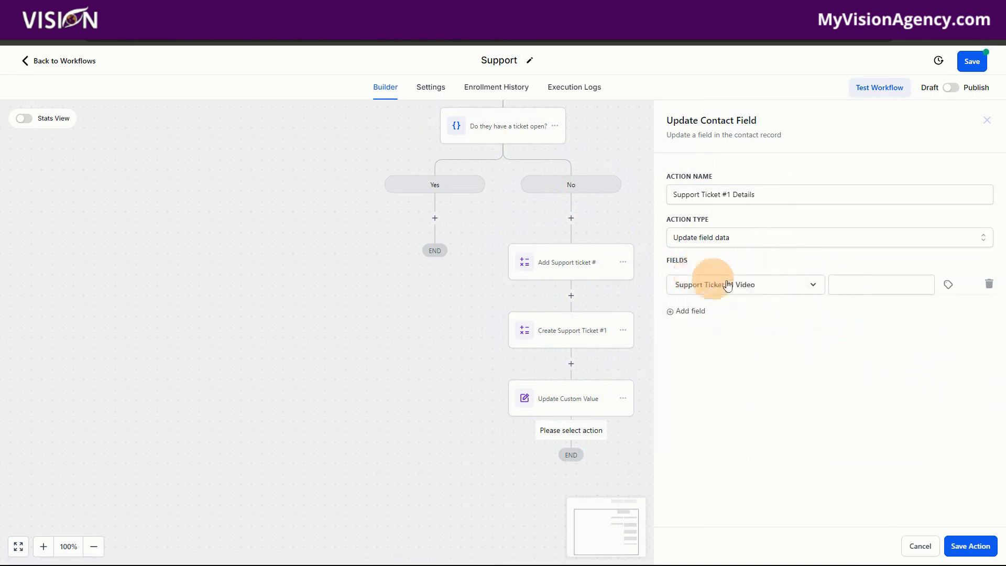
Step: Set the Support Ticket #1 Video field's value to the contact's Support URL custom field
left_click(878, 285)
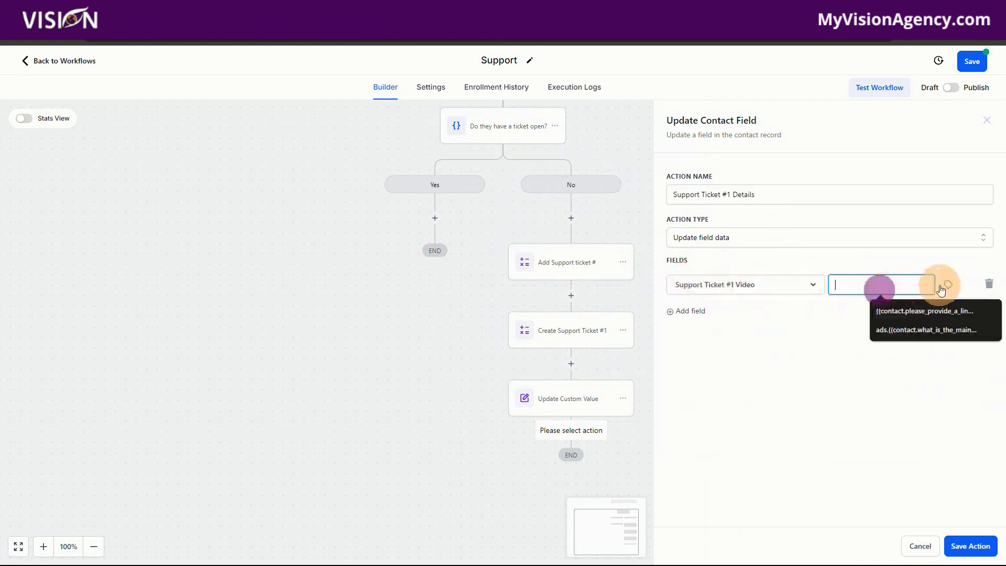
left_click(946, 287)
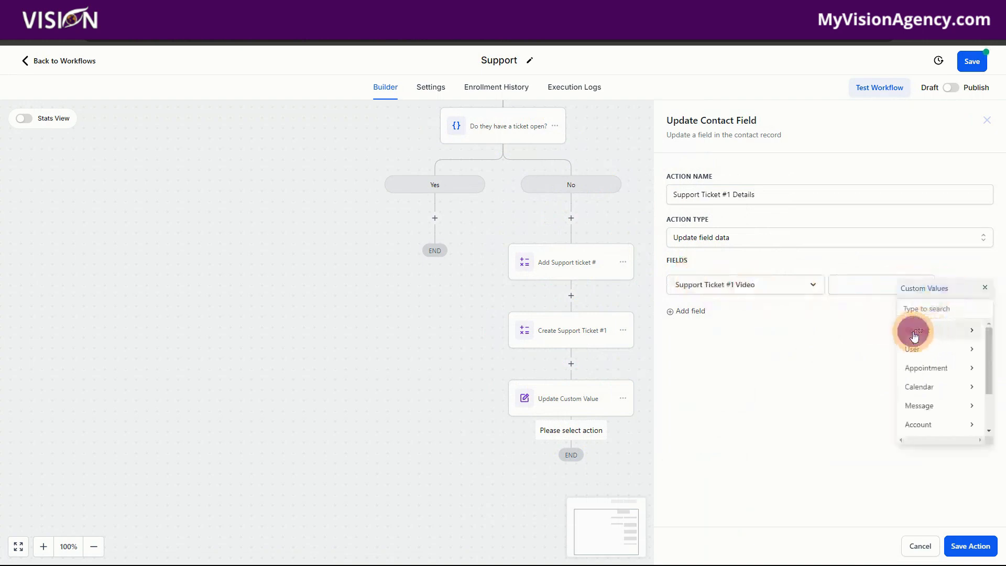
left_click(915, 333)
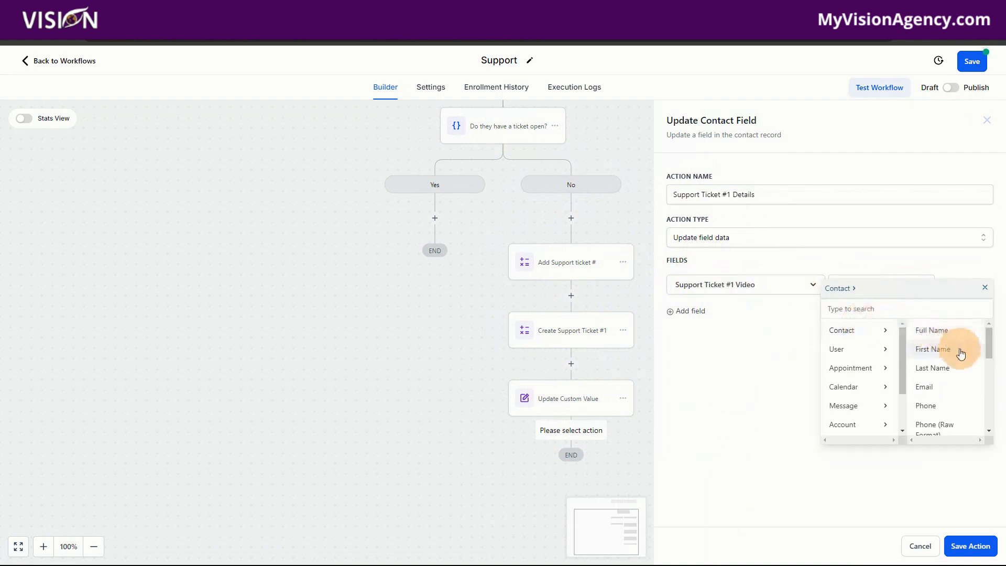
scroll(938, 356, "down", 3)
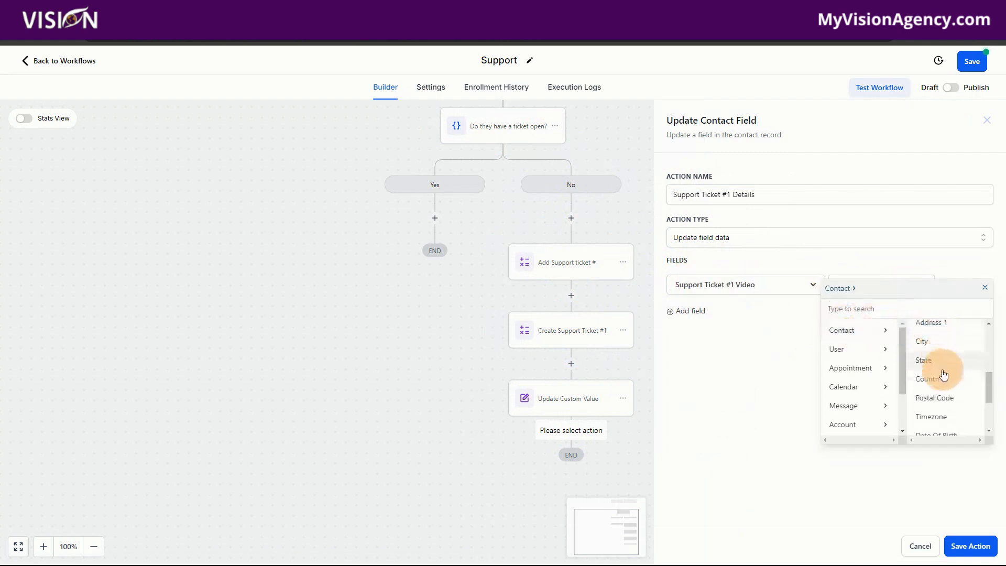
scroll(943, 388, "down", 5)
left_click(931, 422)
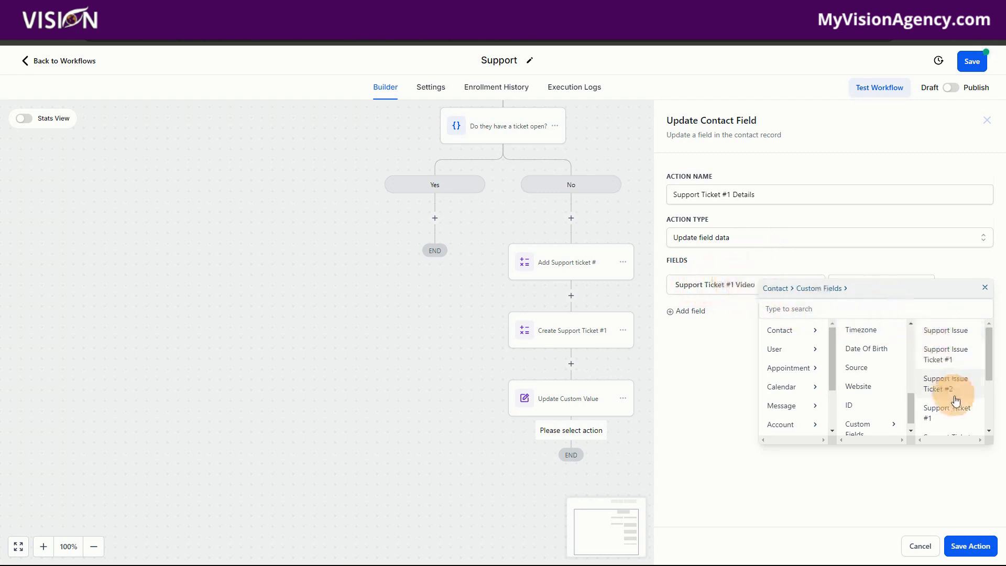
scroll(953, 424, "down", 2)
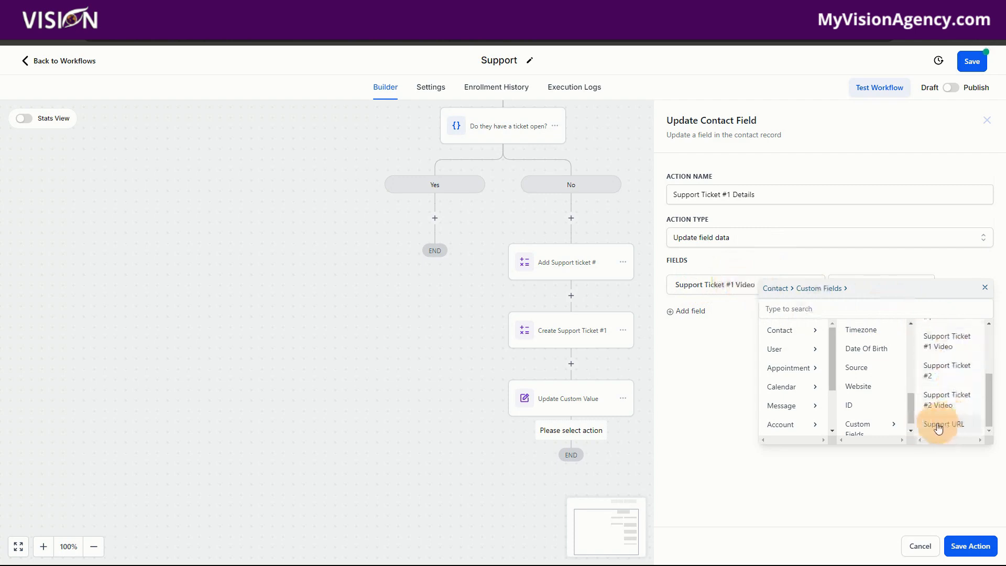
left_click(941, 427)
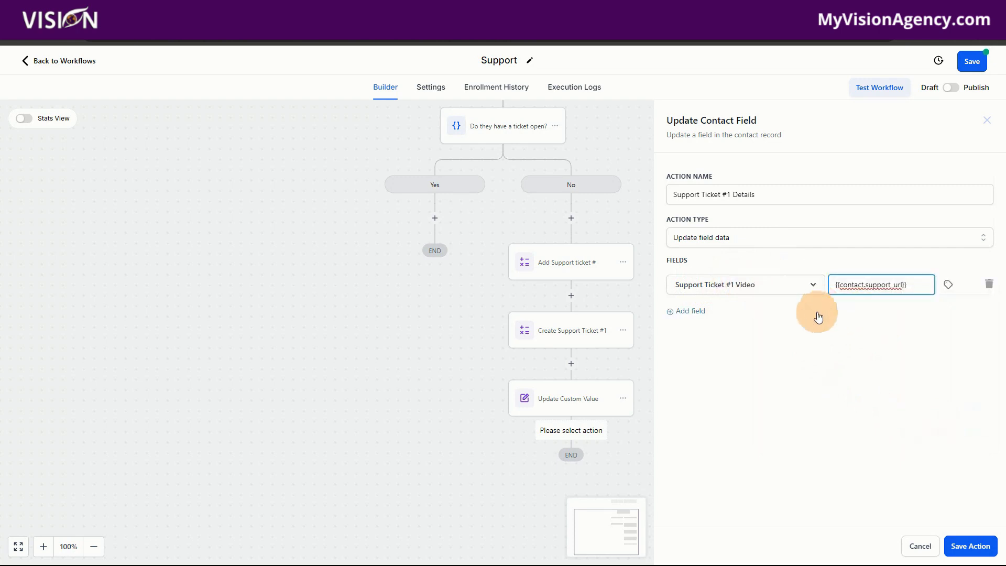
Step: Add the Support Issue Ticket #1 custom field to the fields that "Support Ticket #1 Details" updates
left_click(691, 313)
left_click(721, 316)
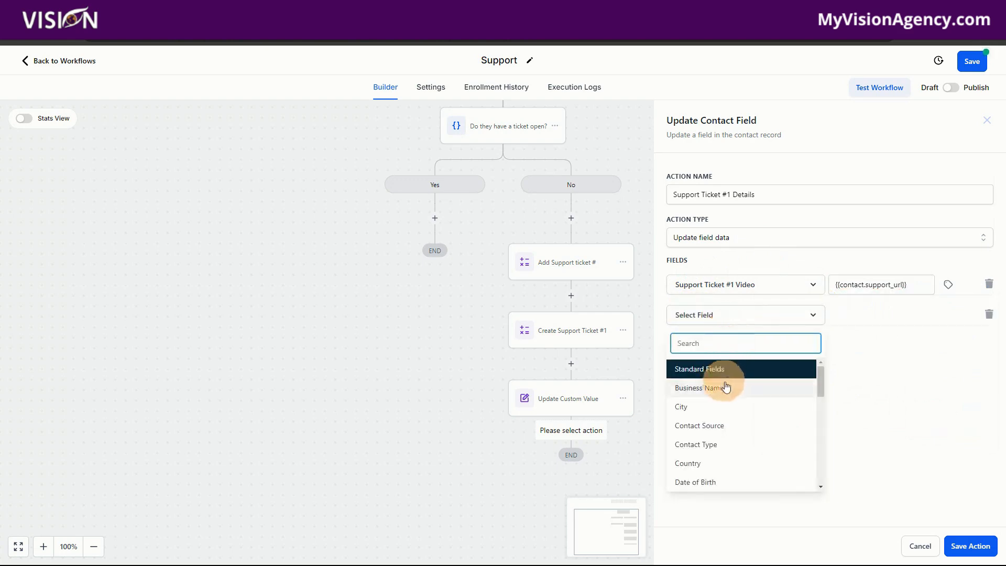
scroll(755, 435, "down", 10)
scroll(754, 437, "up", 8)
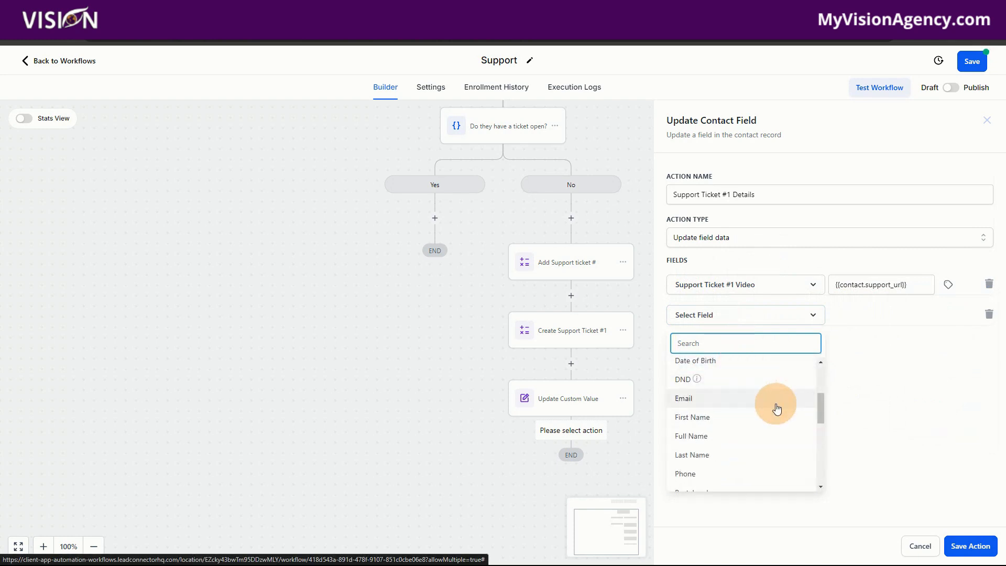
scroll(777, 410, "down", 8)
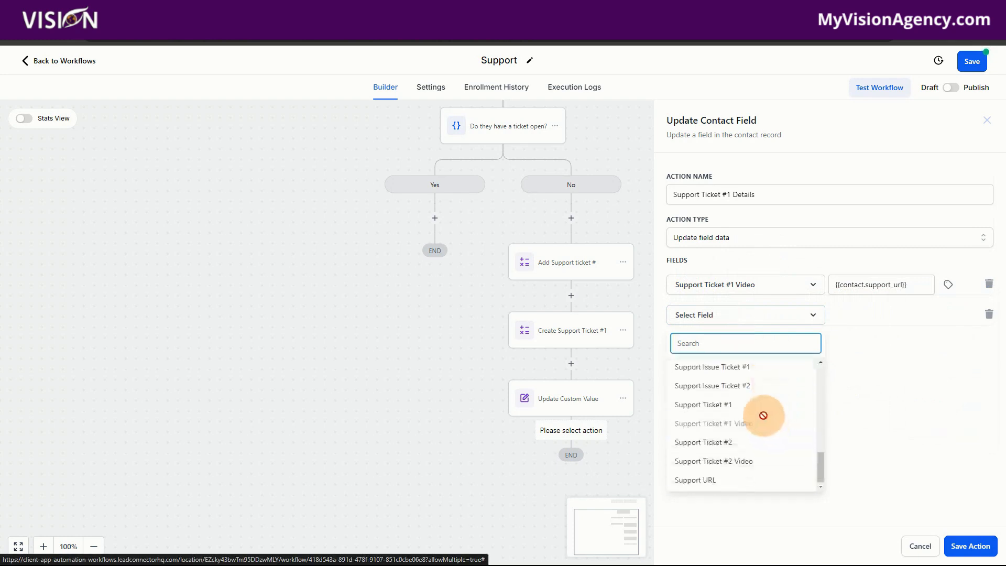
left_click(748, 366)
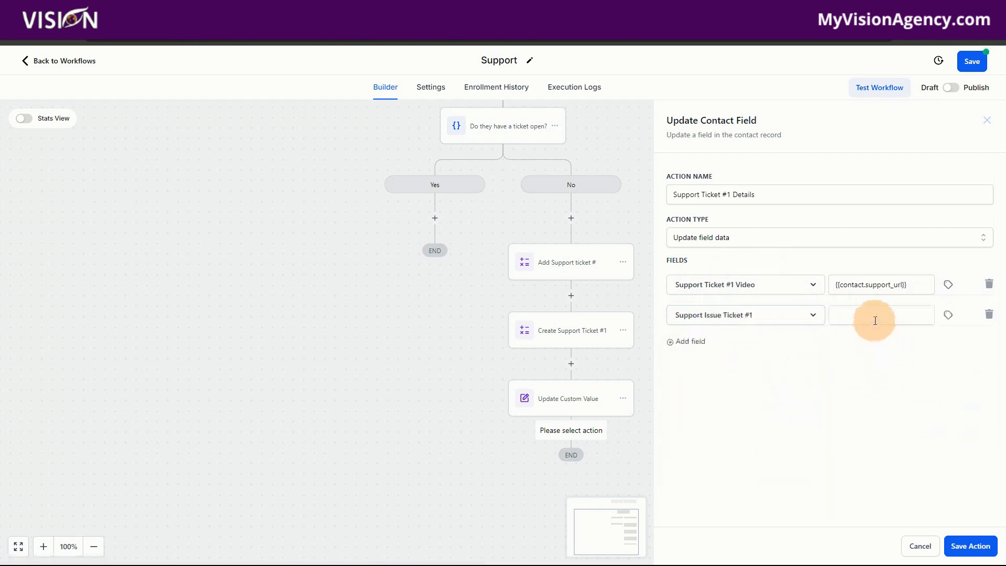
Step: Set the Support Issue Ticket #1 field's value to the contact's Support Issue custom field and save the action
left_click(873, 317)
left_click(950, 323)
left_click(920, 358)
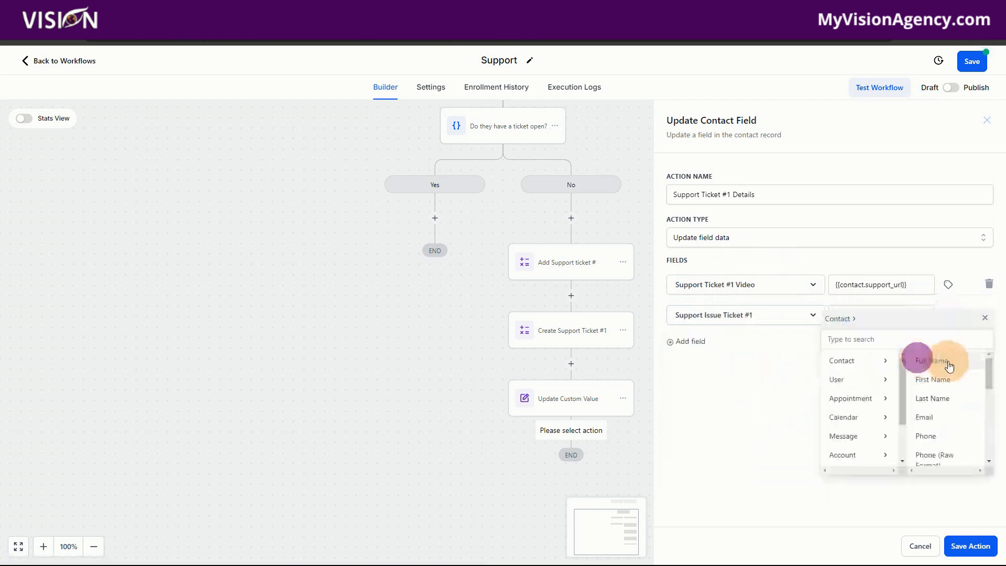
scroll(959, 433, "down", 4)
scroll(959, 432, "down", 1)
left_click(945, 451)
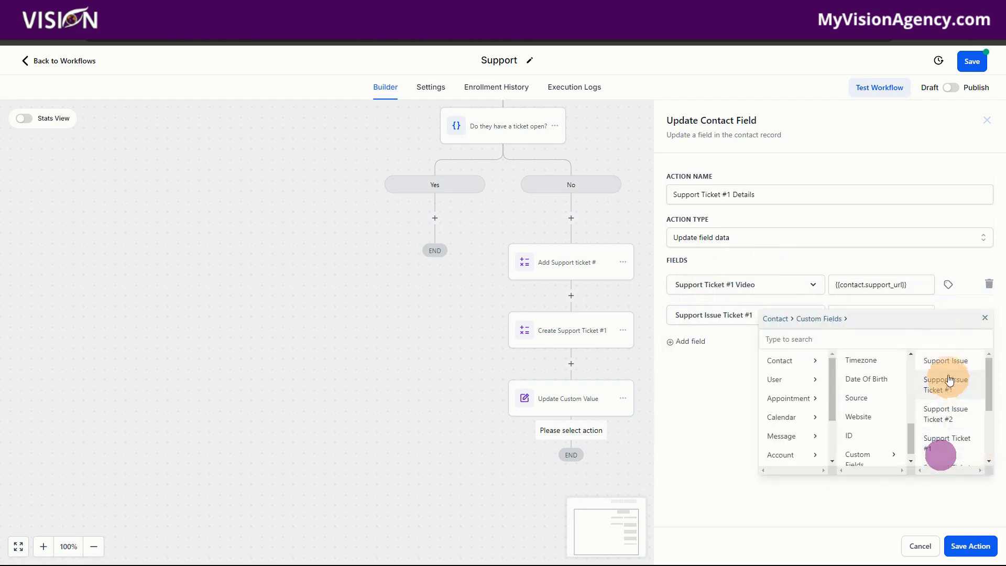
left_click(941, 363)
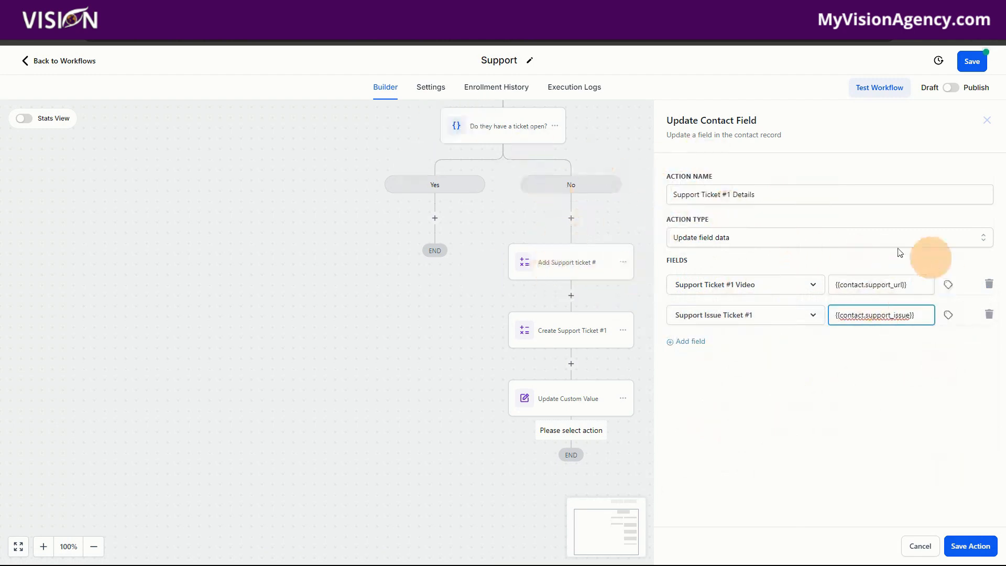
left_click_drag(919, 284, 835, 280)
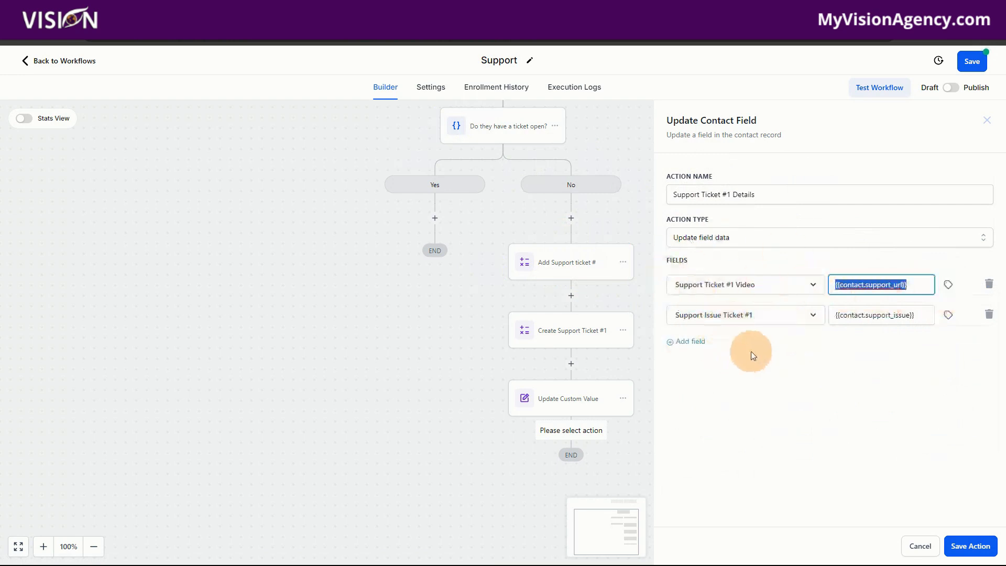
left_click(971, 546)
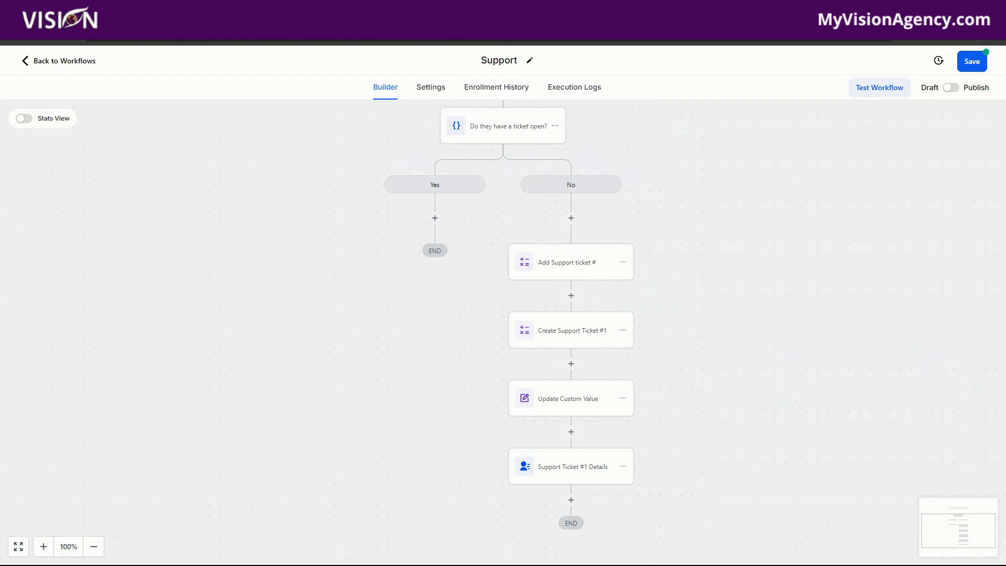
Step: Add a Create/Update Opportunity action below "Support Ticket #1 Details" and name it "Support Pipeline"
scroll(698, 440, "down", 3)
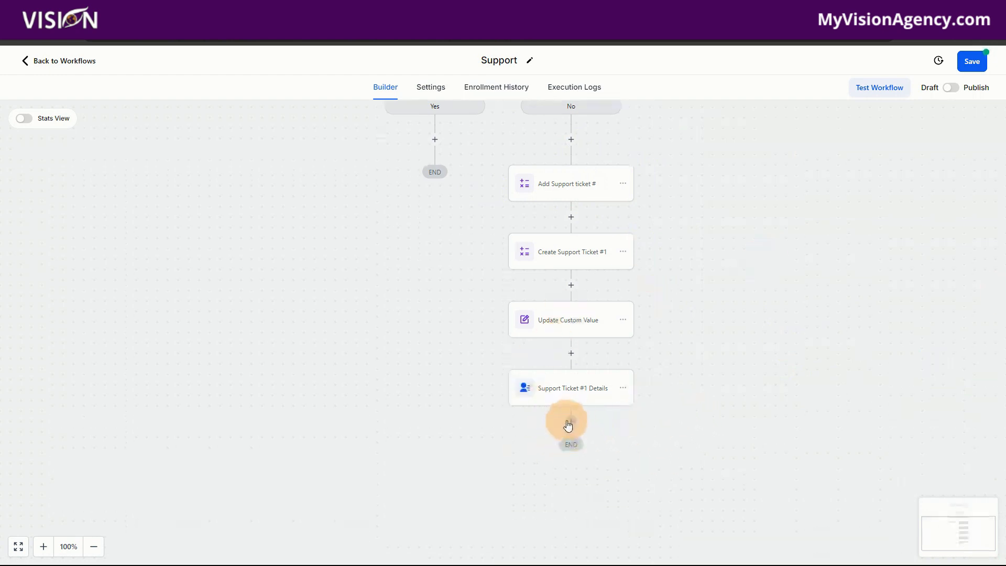
left_click(568, 423)
type("pip")
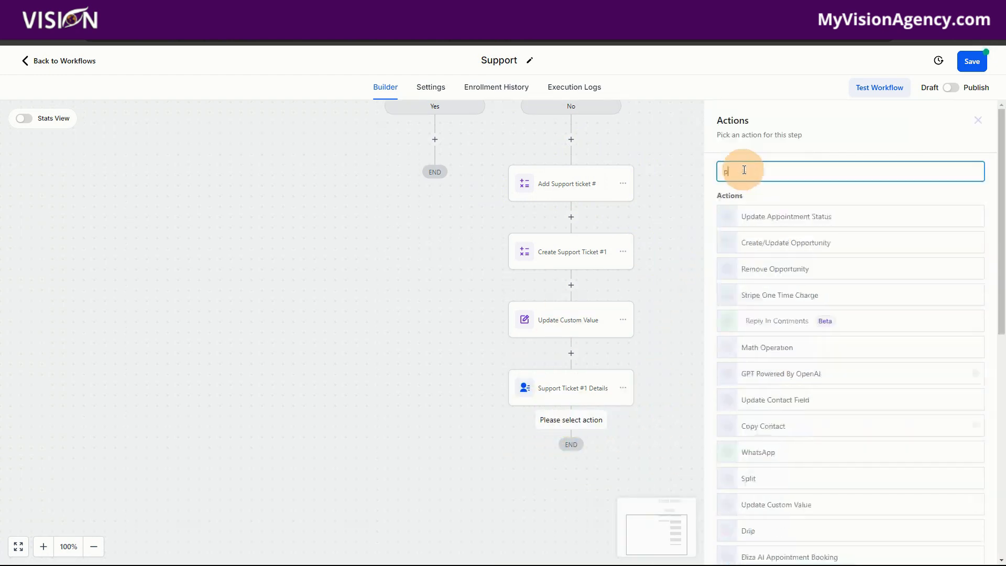
key("BackSpace")
key("BackSpace")
key("BackSpace")
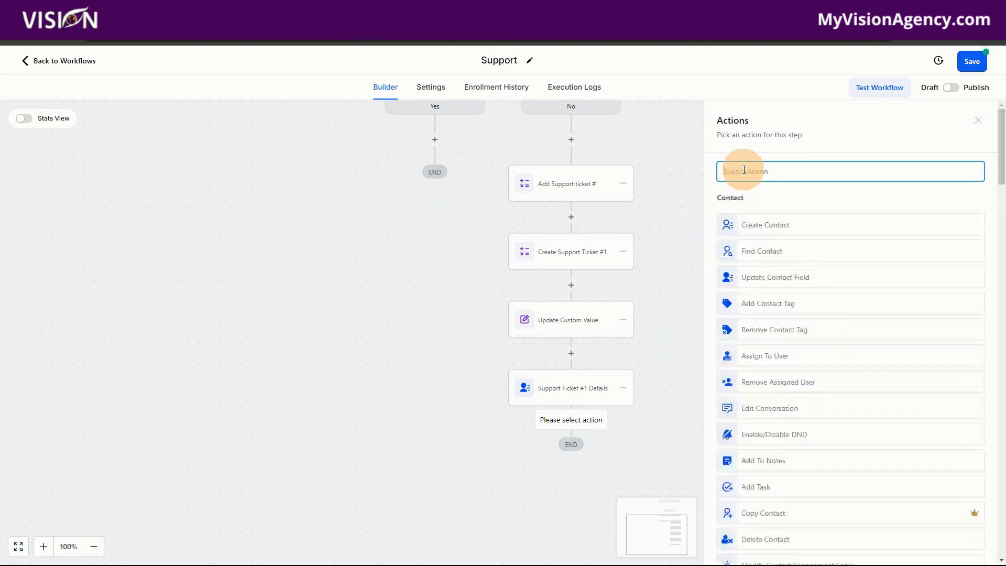
type("opp")
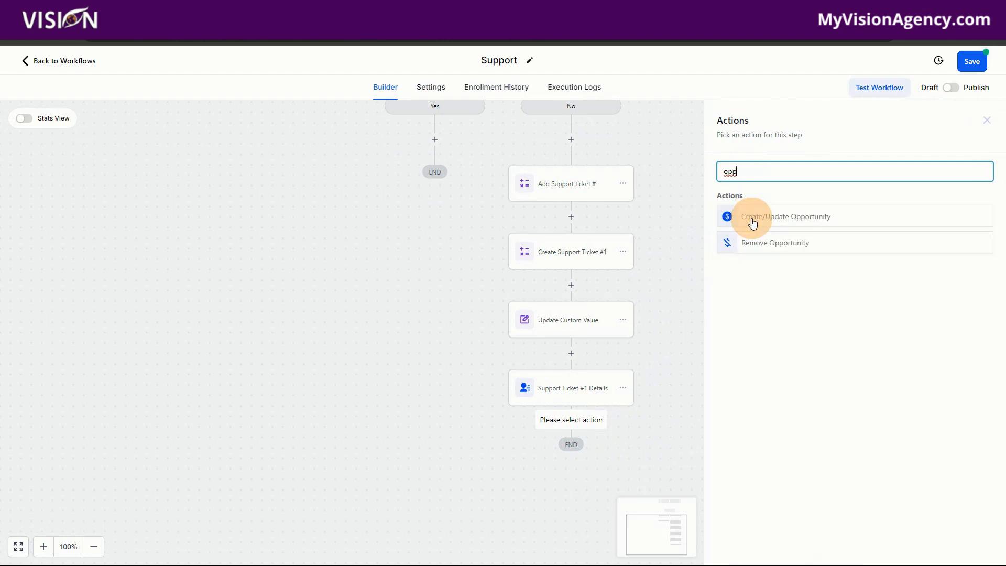
left_click(751, 217)
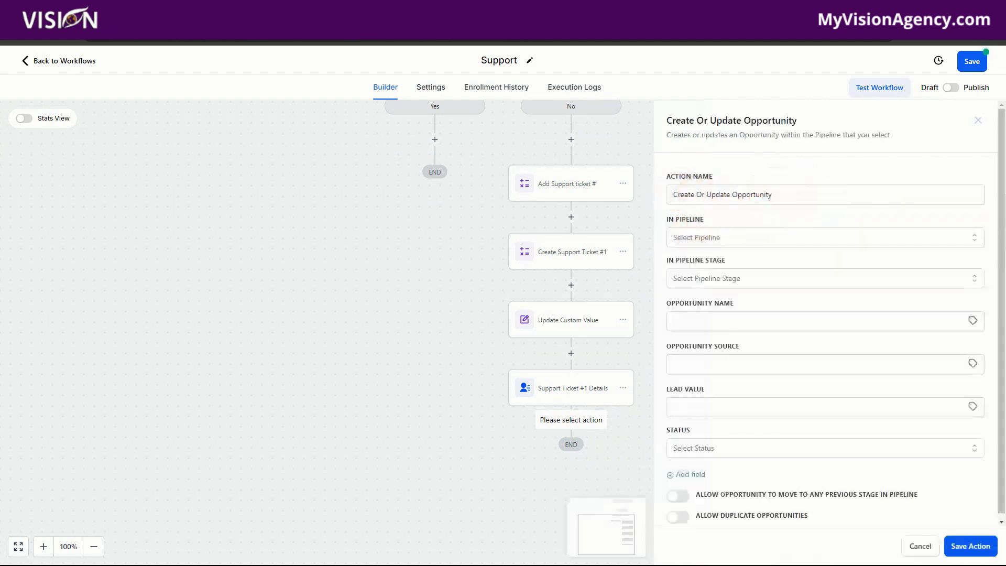
left_click_drag(794, 195, 681, 193)
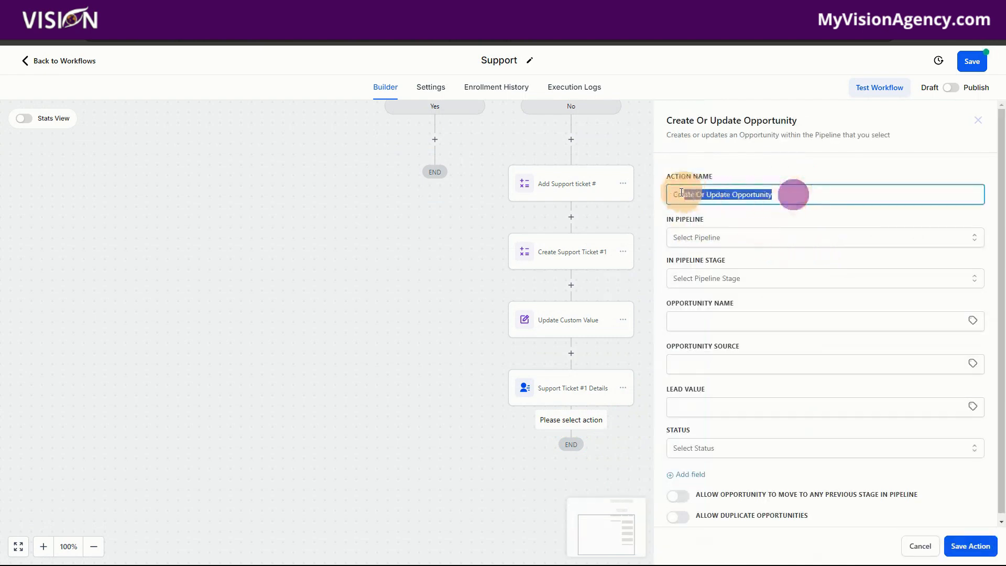
Step: Place the opportunity in the Support pipeline at the Submitted Support Request stage
left_click(699, 237)
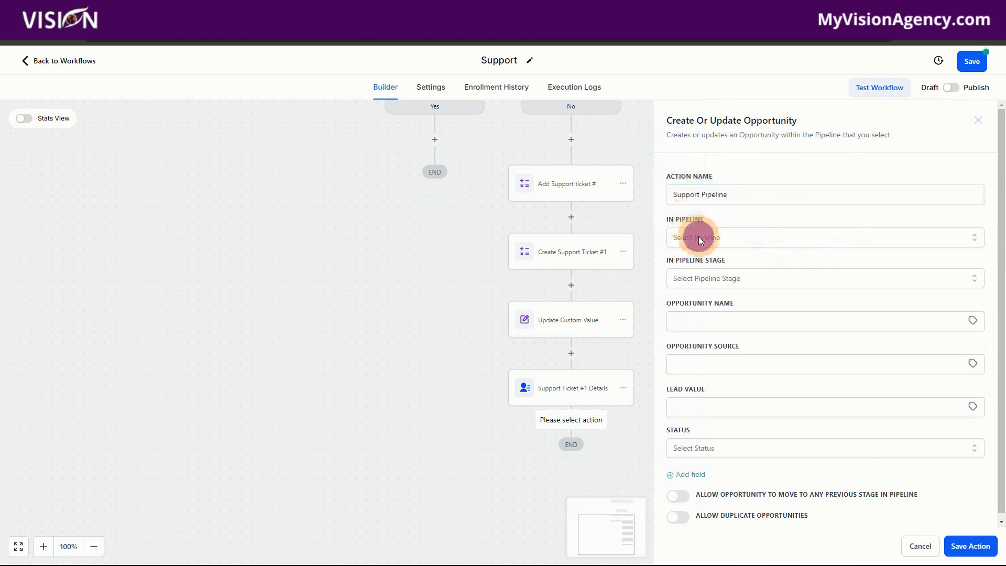
left_click(689, 286)
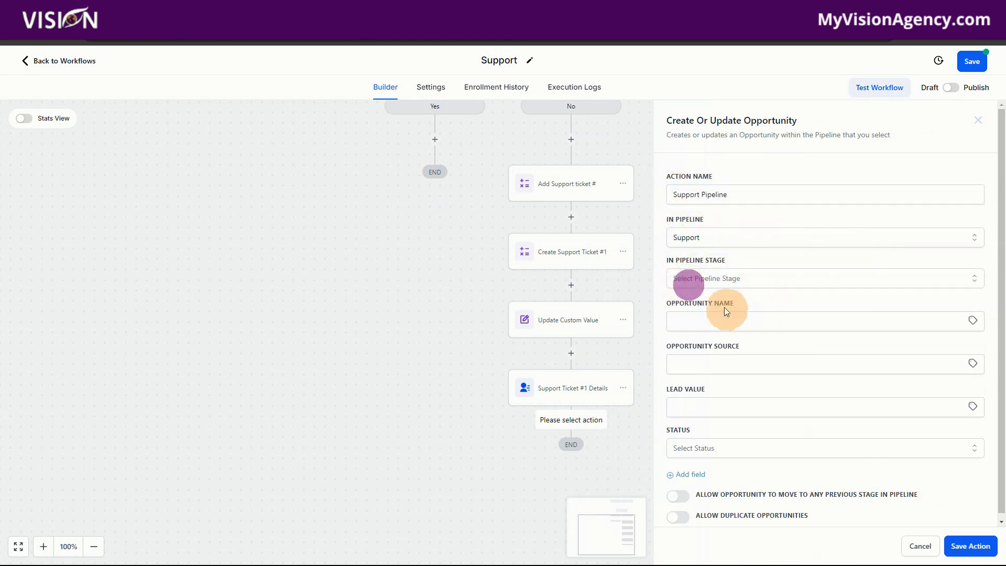
left_click(702, 278)
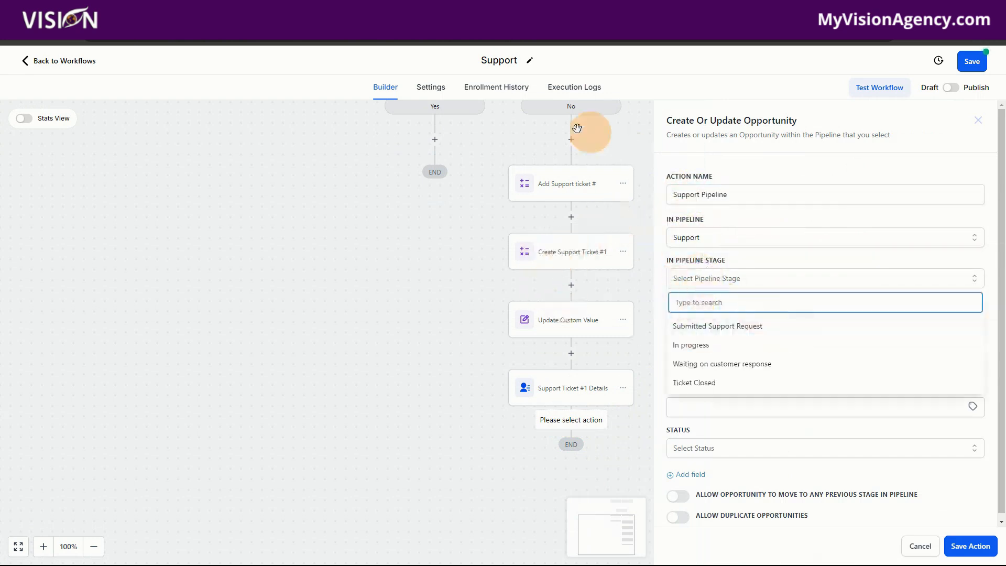
left_click(706, 329)
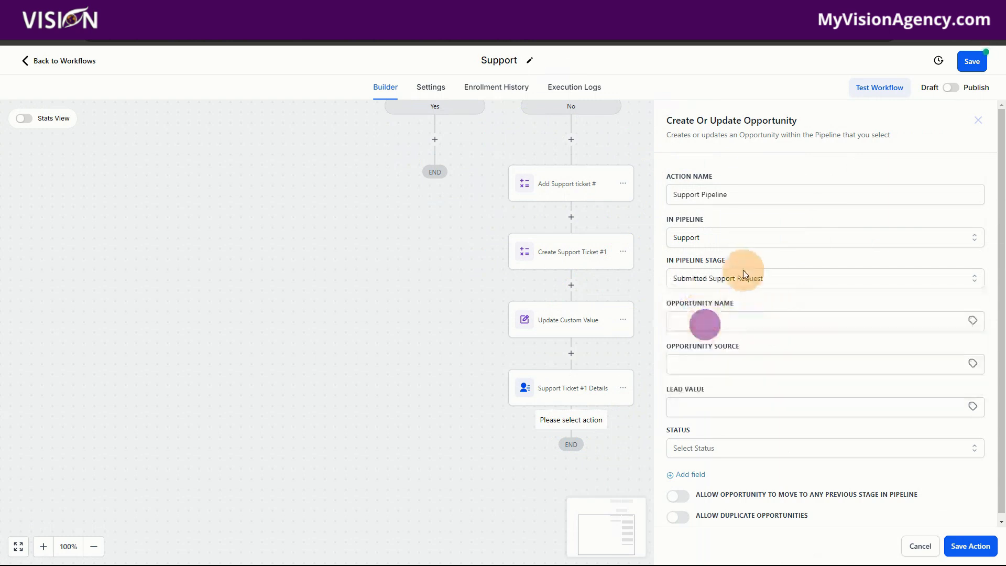
Step: Start the opportunity name with the contact's full name placeholder followed by "Ticket #"
left_click(720, 323)
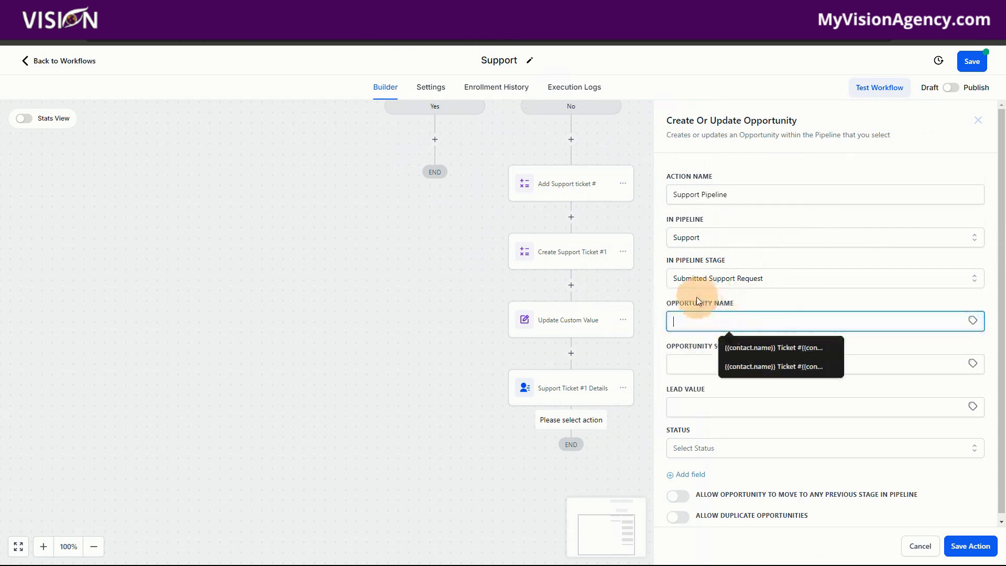
left_click(717, 300)
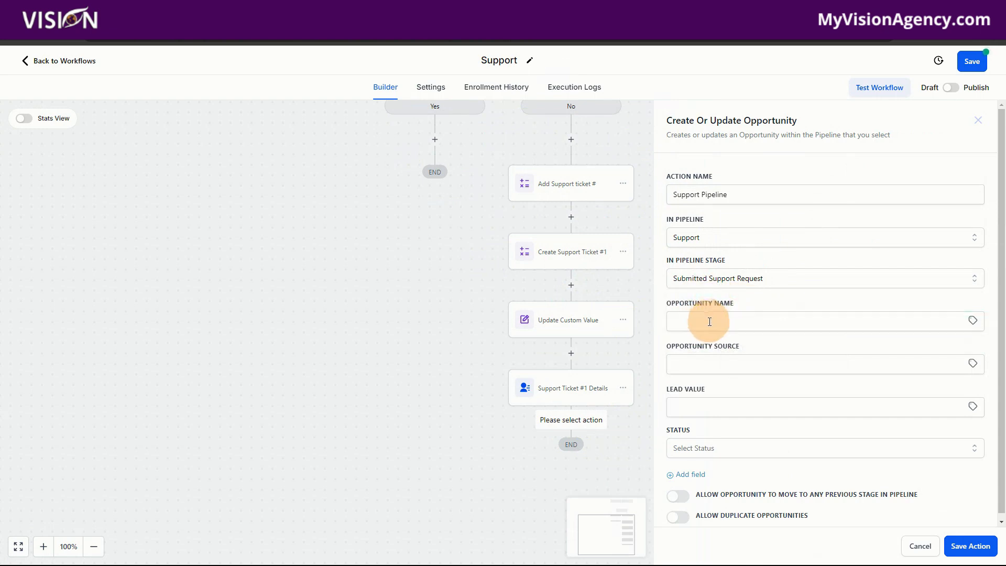
left_click(709, 321)
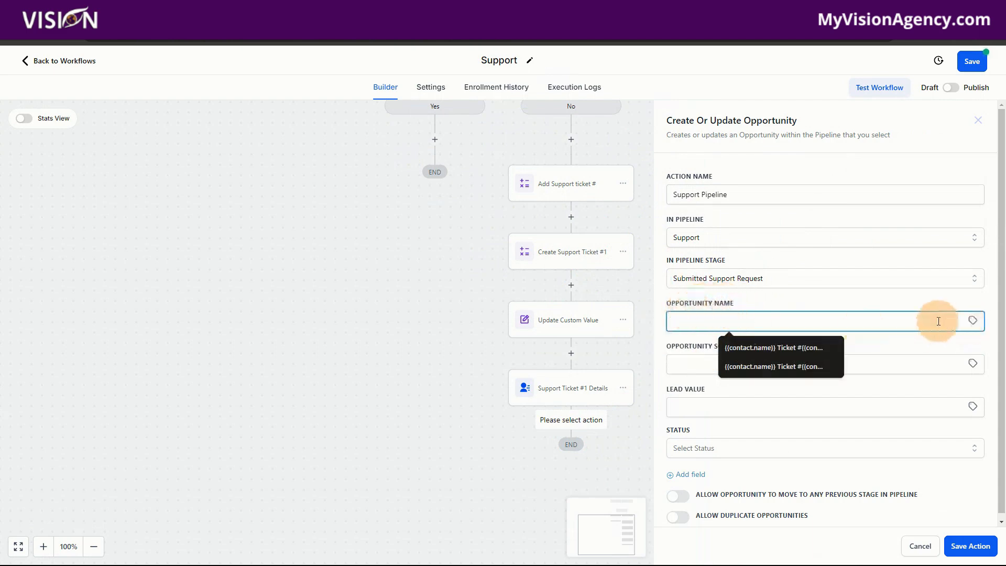
left_click(973, 320)
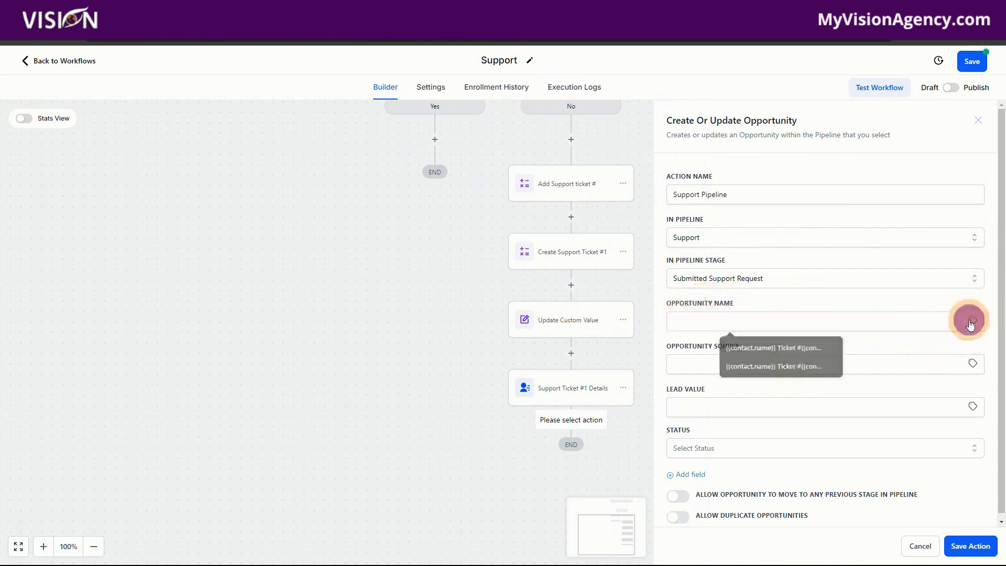
left_click(903, 357)
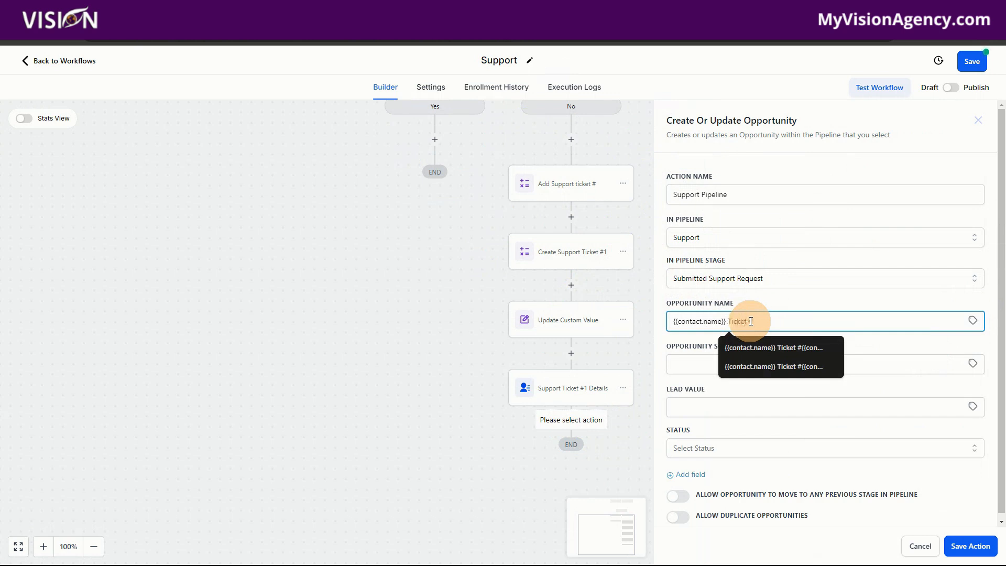
left_click(760, 304)
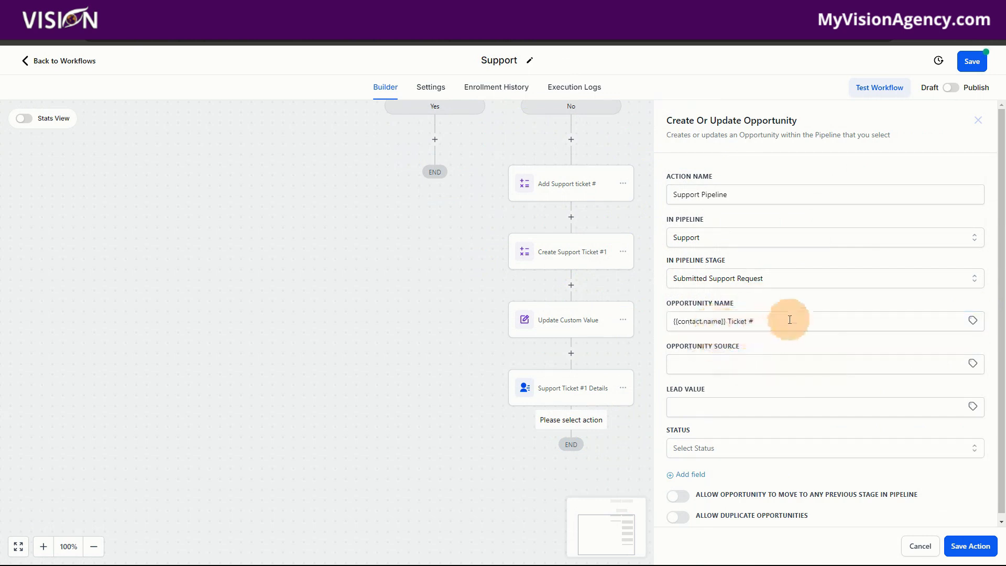
Step: Append the contact's Support Ticket #1 custom field to the end of the opportunity name
left_click(765, 319)
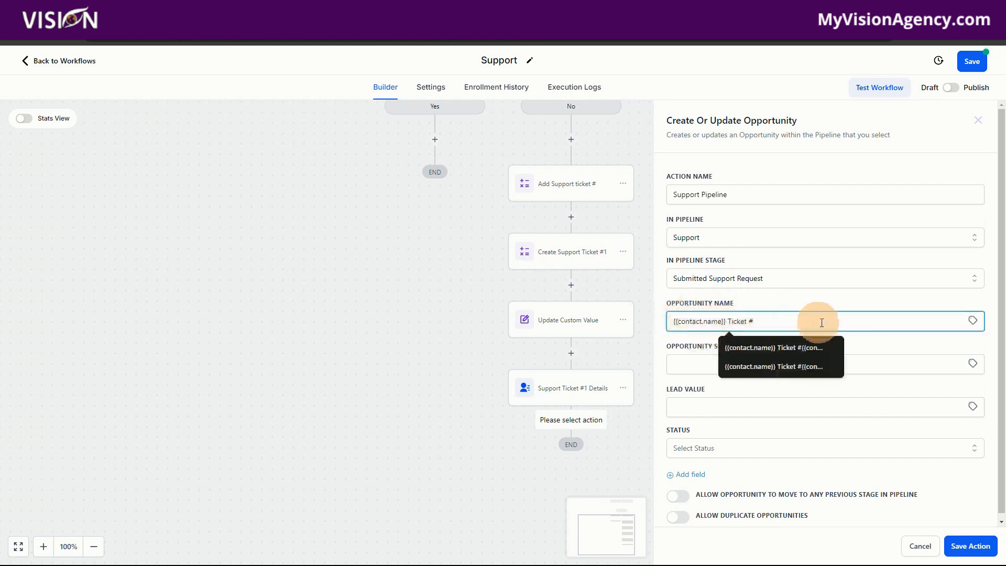
left_click(975, 323)
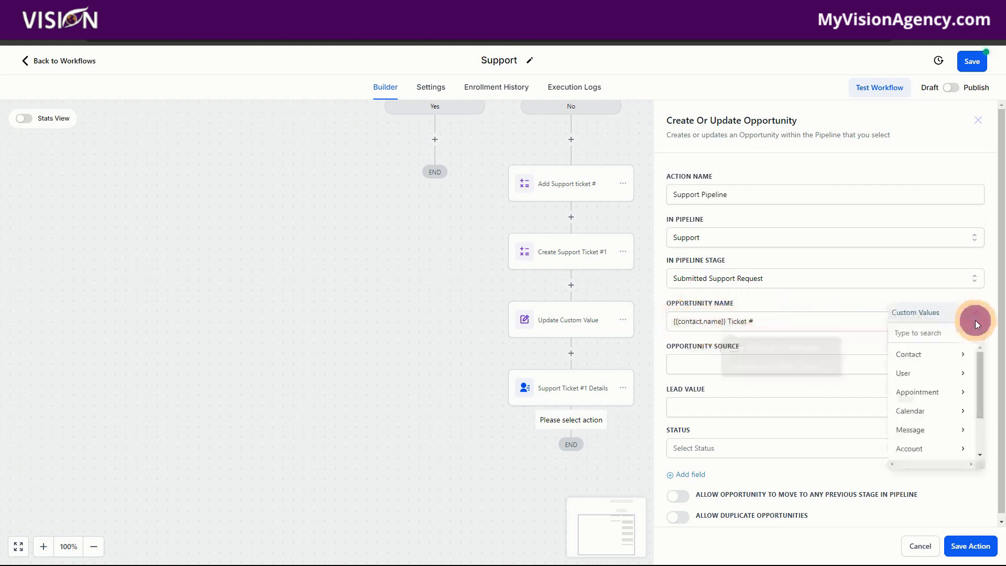
left_click(928, 353)
scroll(953, 420, "down", 5)
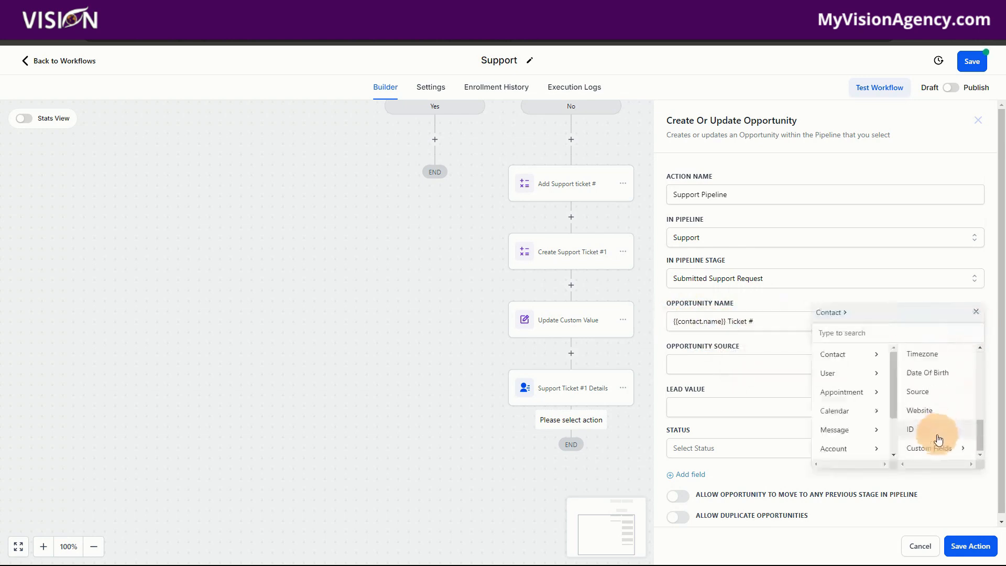
left_click(933, 449)
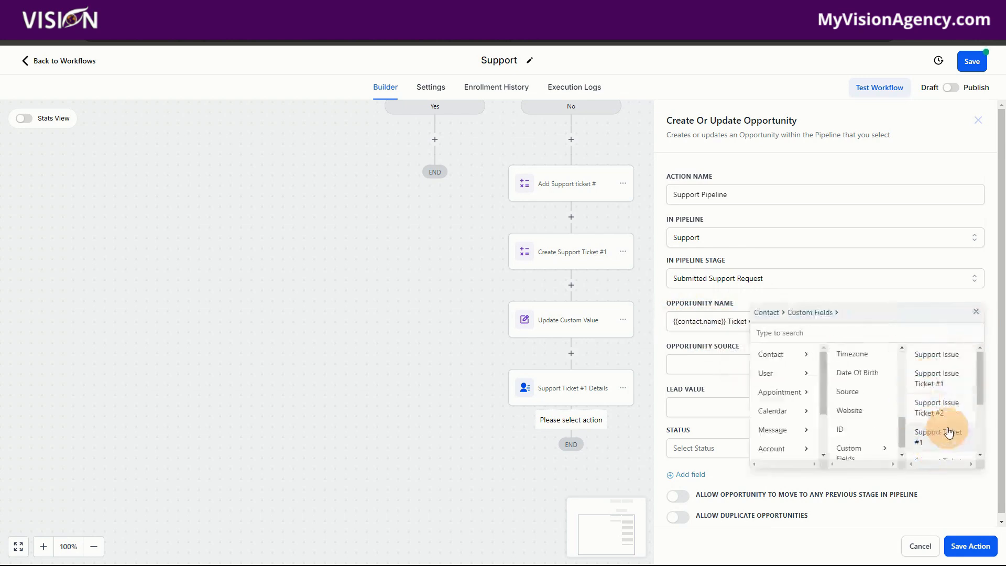
scroll(941, 441, "down", 3)
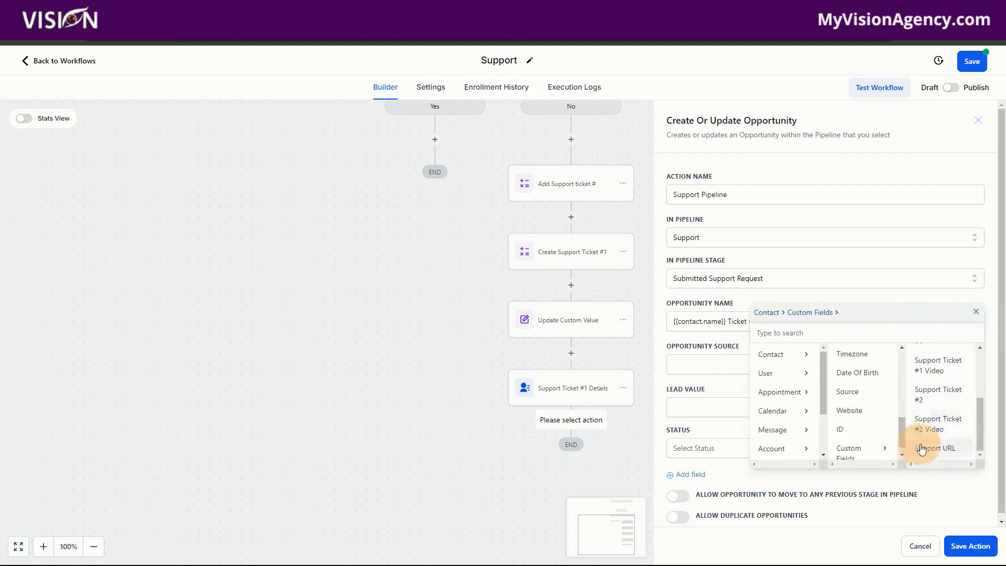
scroll(936, 440, "up", 3)
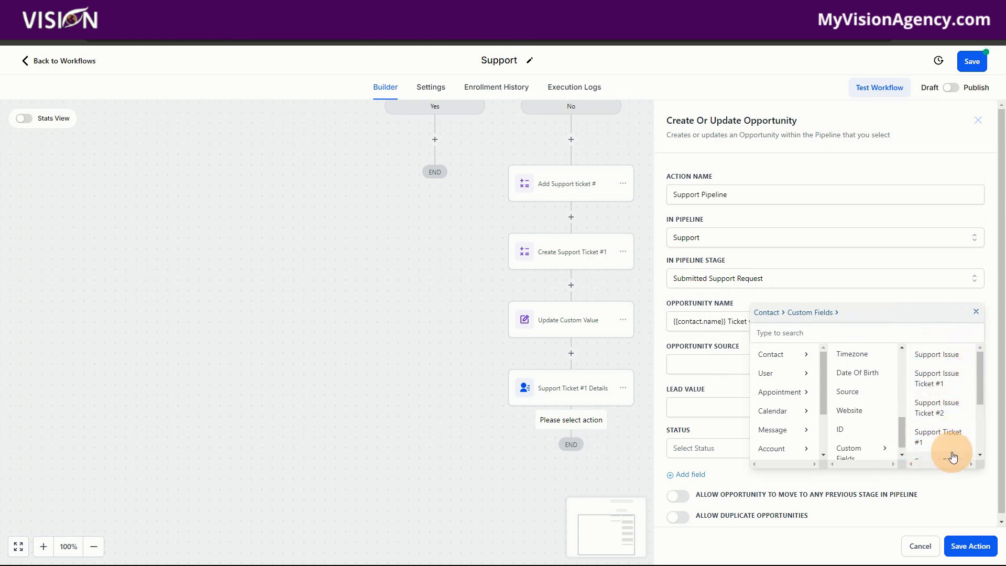
scroll(953, 389, "down", 2)
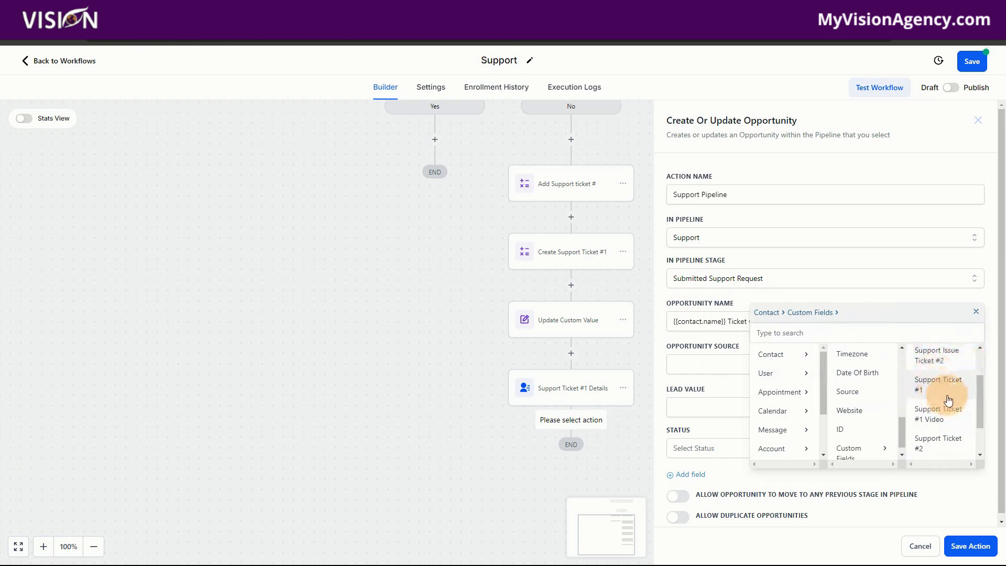
scroll(949, 400, "up", 1)
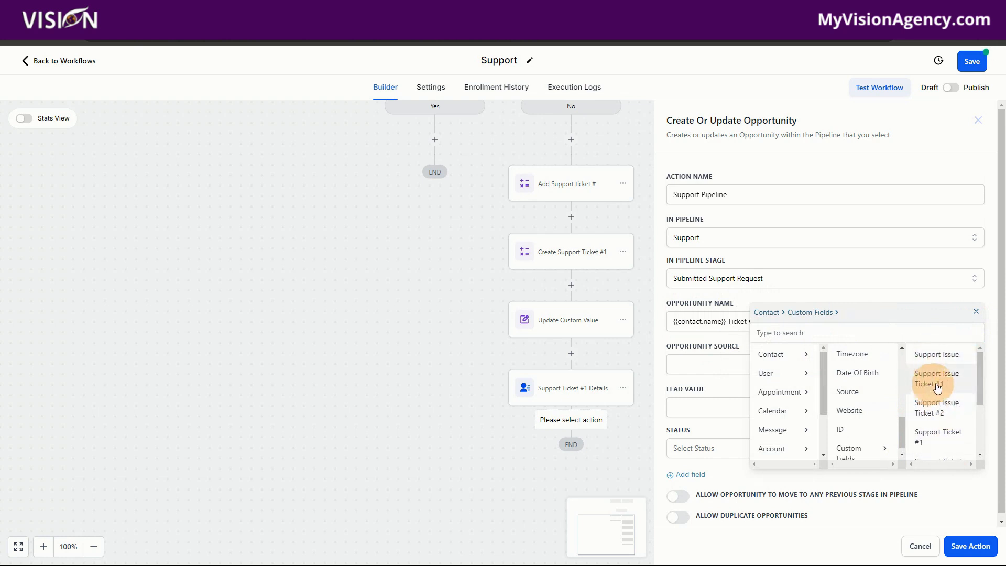
left_click(945, 439)
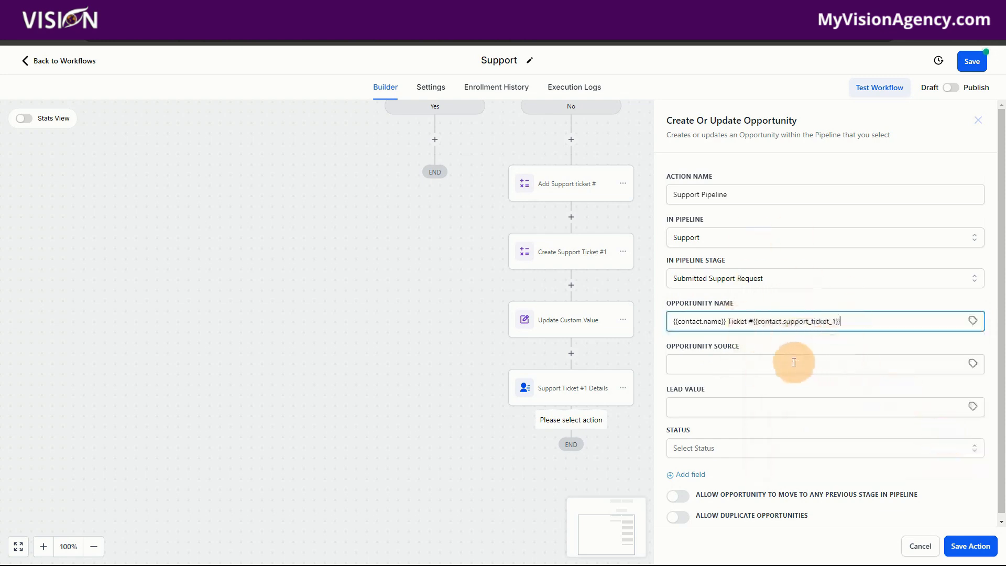
left_click_drag(850, 322, 746, 321)
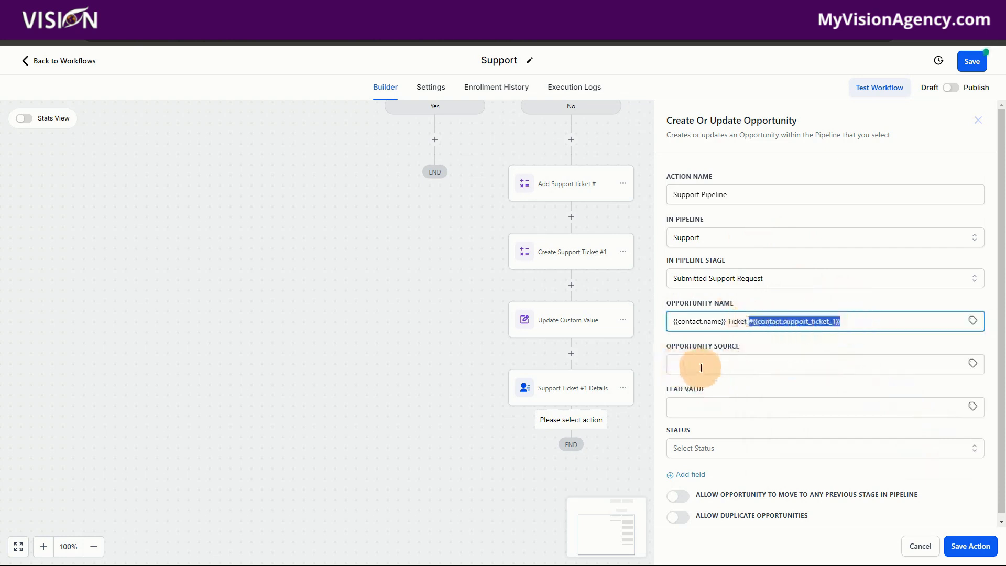
Step: Allow duplicate opportunities in the Support Pipeline action and save it
left_click(722, 379)
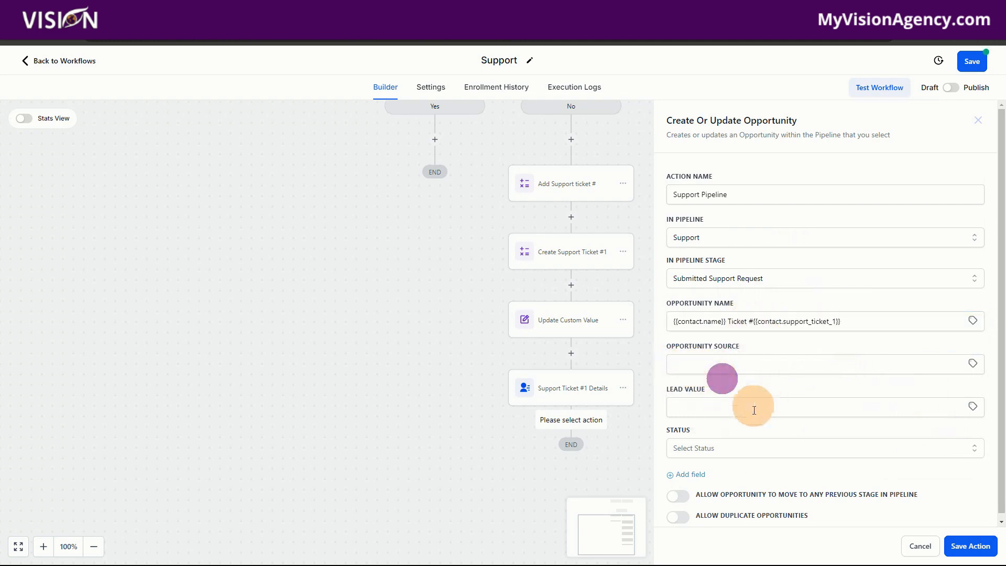
scroll(781, 446, "down", 1)
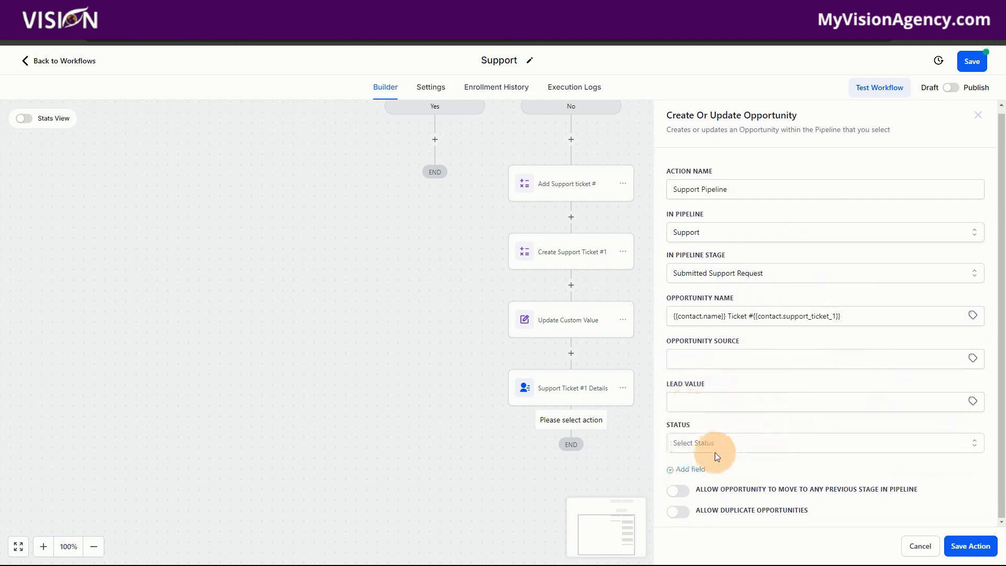
left_click(682, 512)
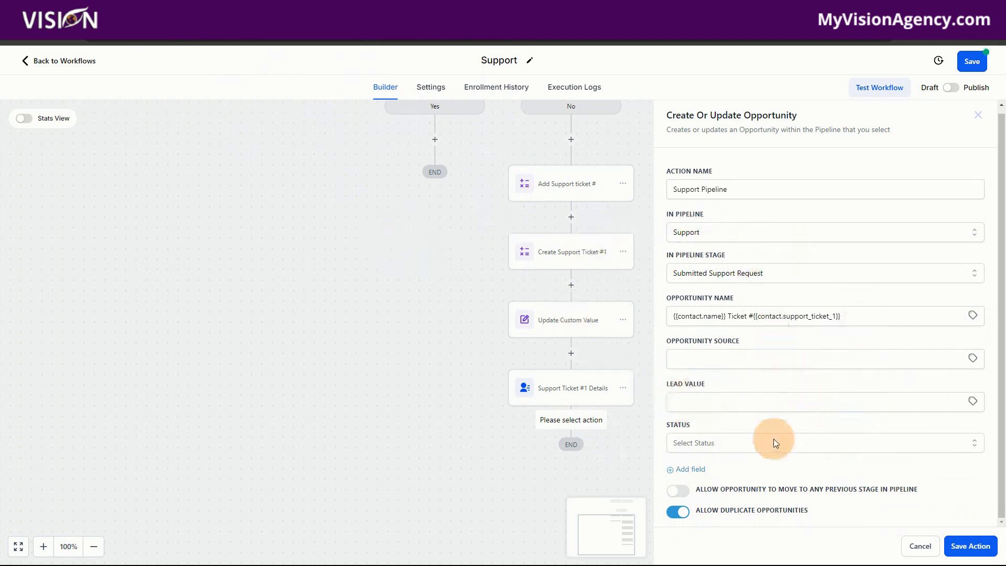
left_click(963, 553)
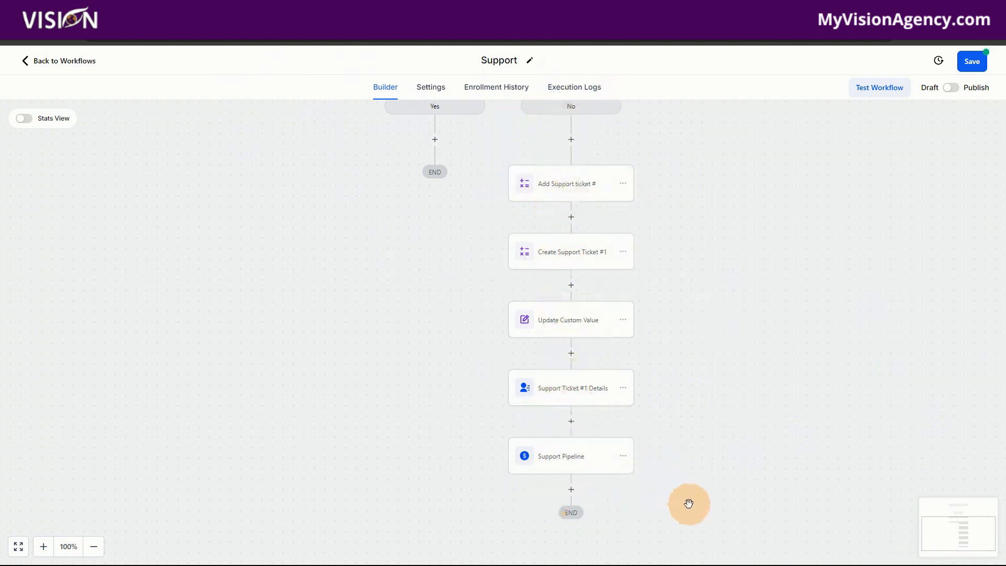
Step: Add a Send Email action below "Support Pipeline" and name it "Confirm Request"
scroll(629, 479, "down", 1)
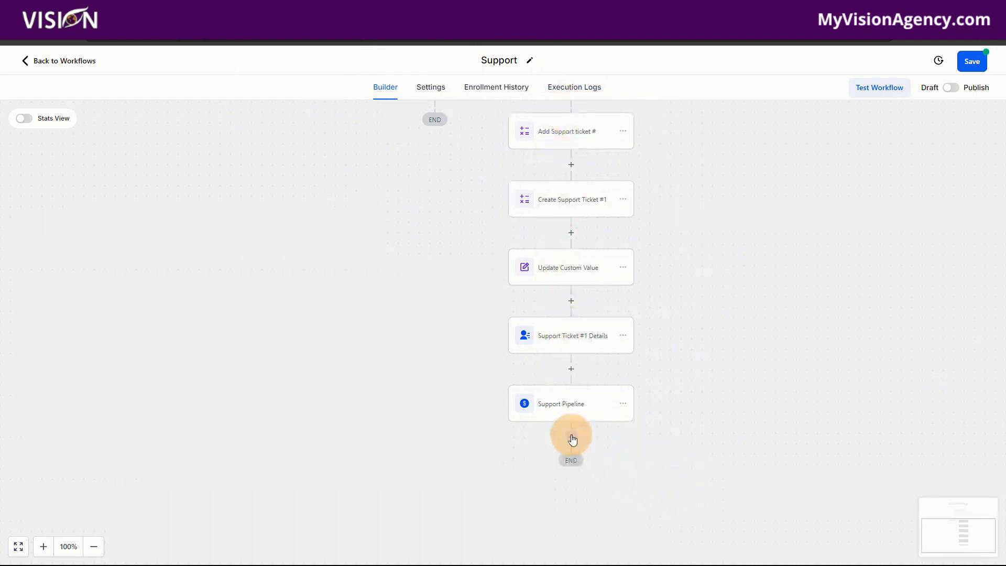
left_click(573, 439)
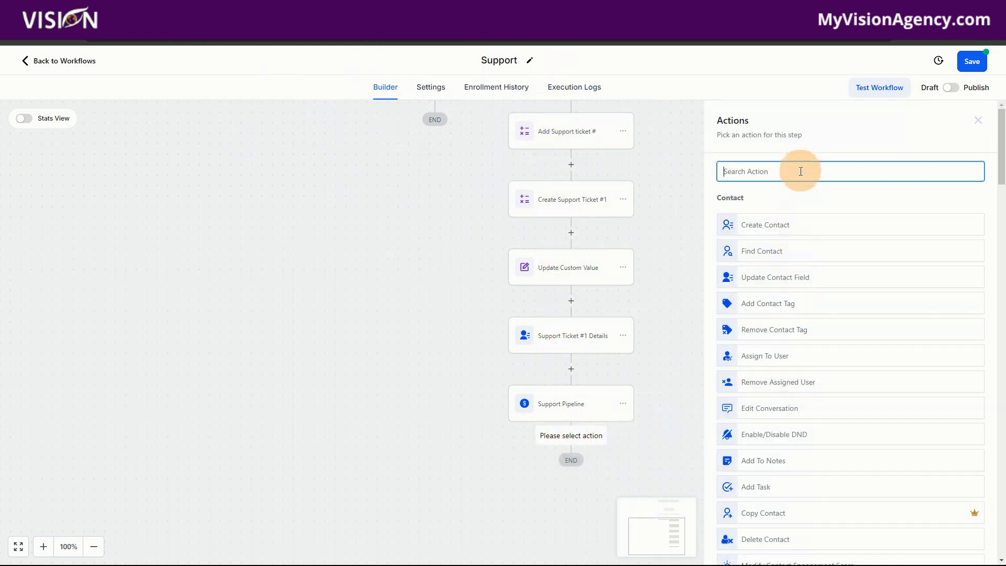
type("email")
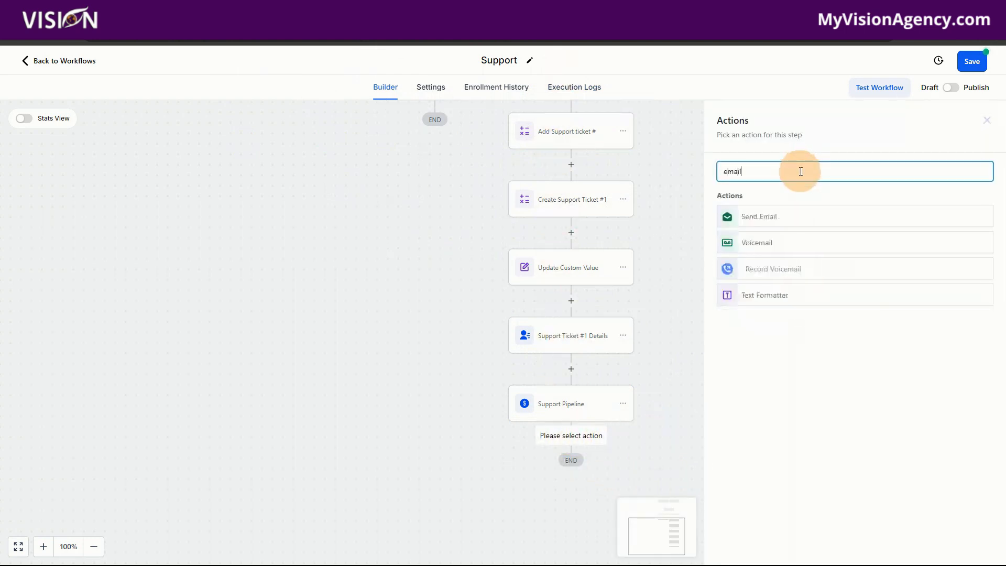
left_click(768, 217)
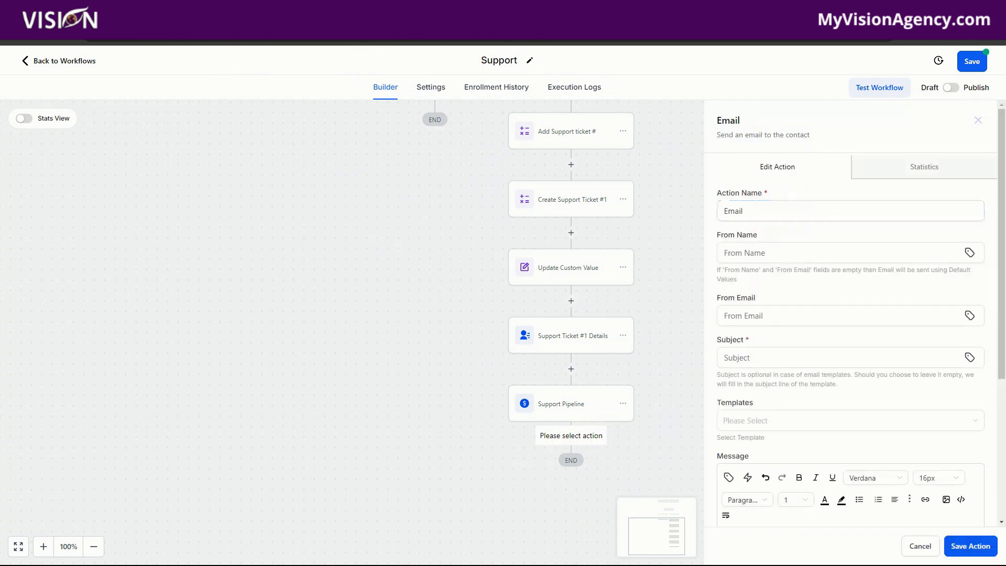
left_click_drag(778, 212, 719, 212)
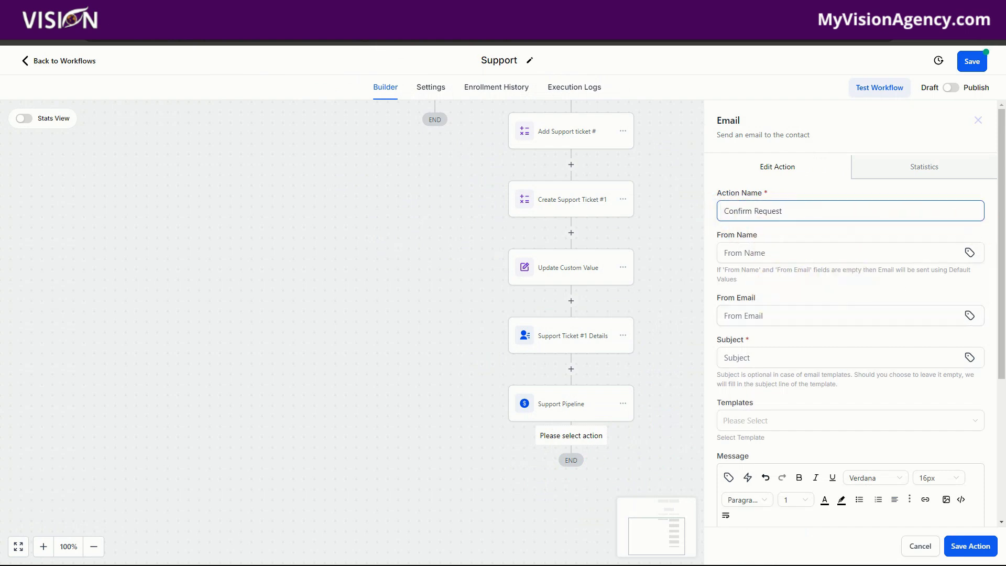
Step: Start the confirmation email's subject with "Support Ticket #"
scroll(812, 333, "down", 2)
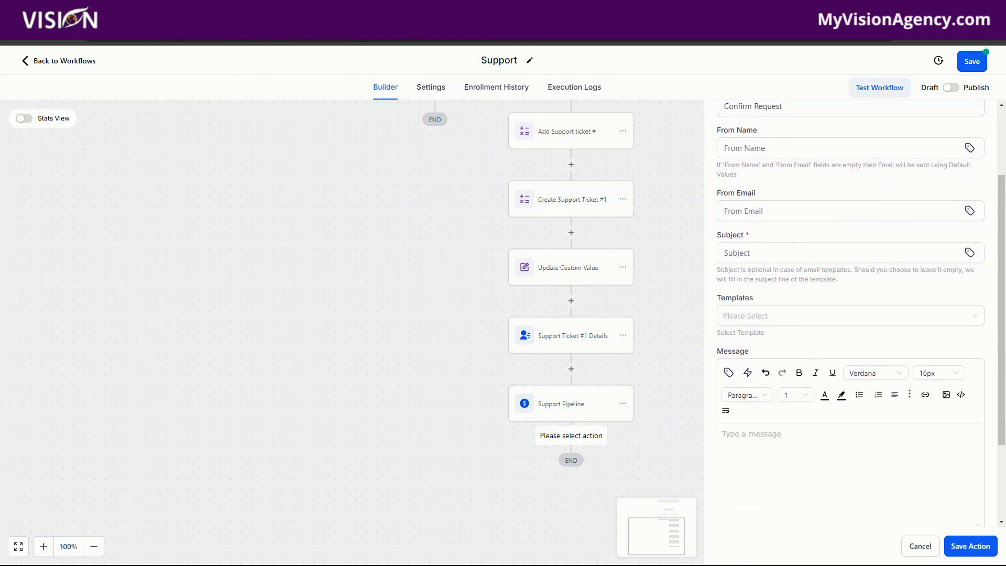
left_click(741, 252)
type("Support Ticket #")
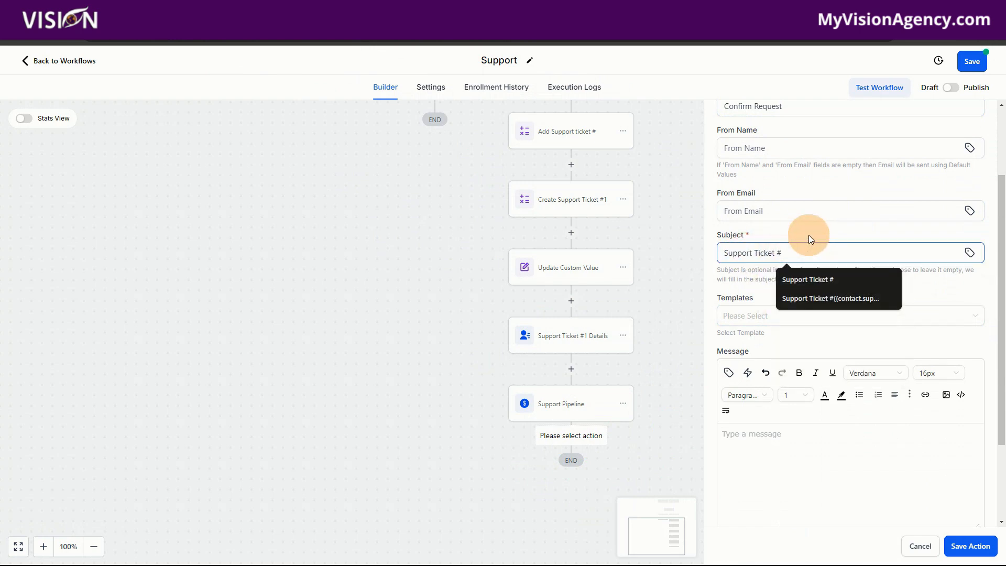
left_click(809, 234)
left_click(789, 254)
left_click(788, 254)
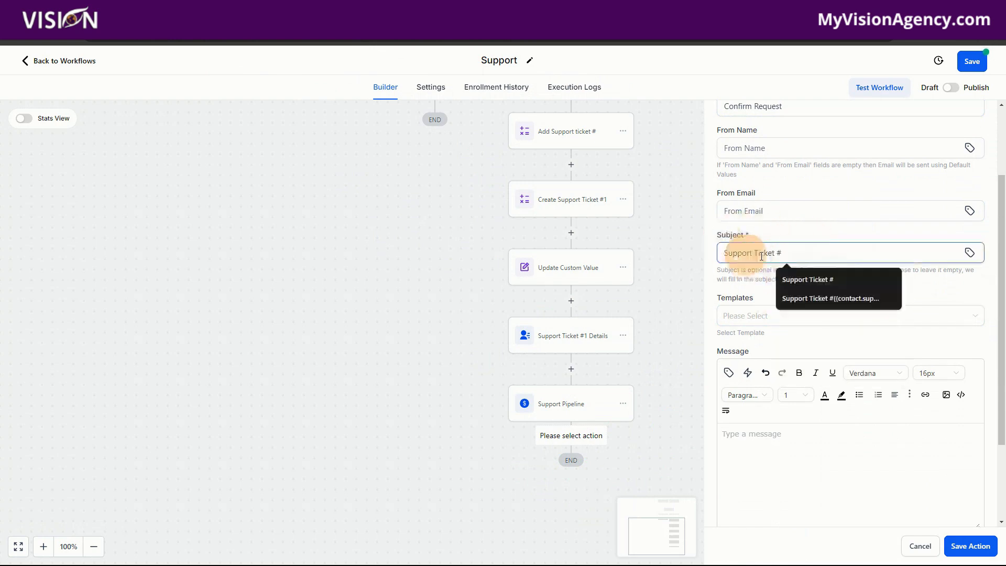
Step: Append the contact's Support Ticket #1 custom field to the confirmation email's subject
left_click(970, 254)
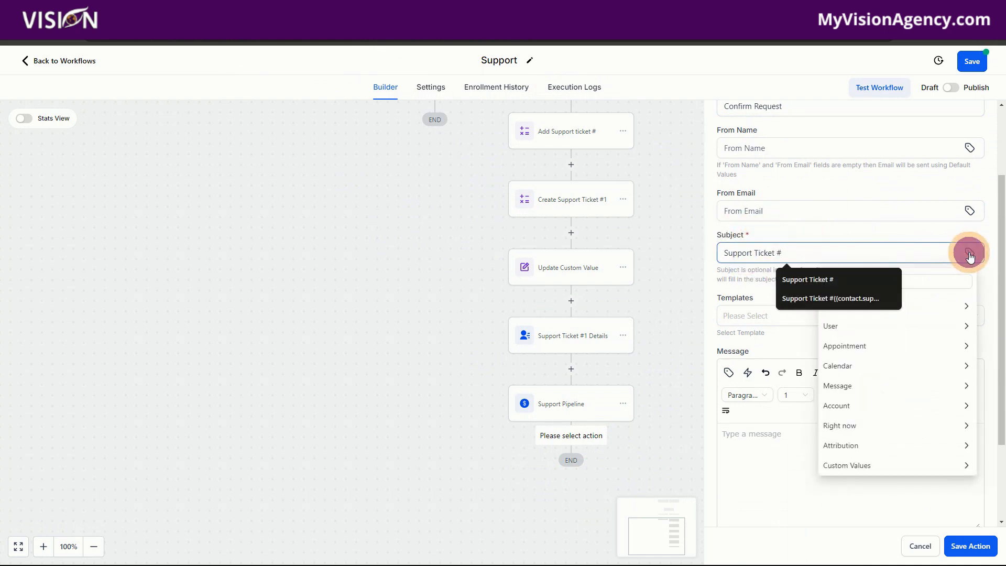
left_click(960, 301)
scroll(870, 461, "down", 3)
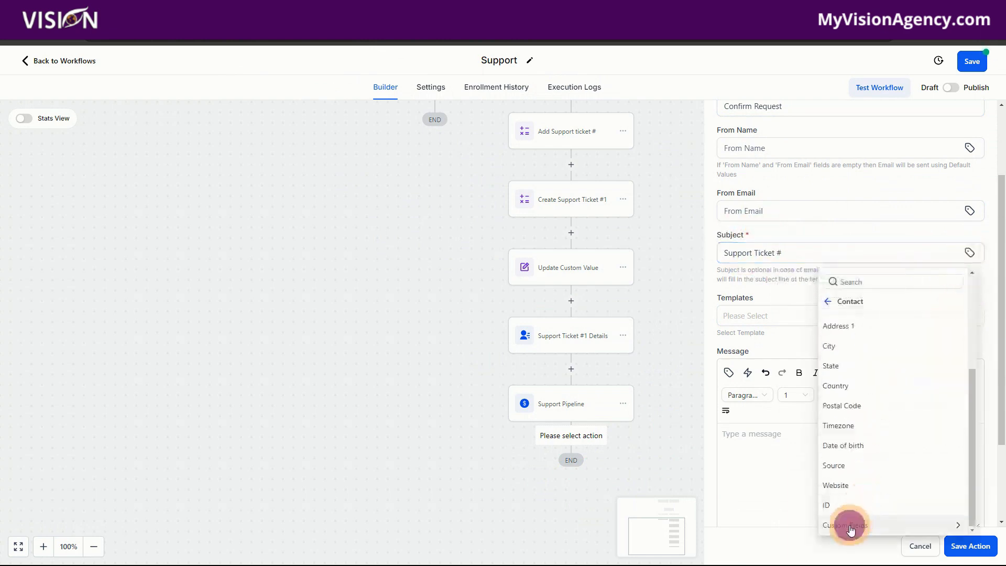
left_click(849, 525)
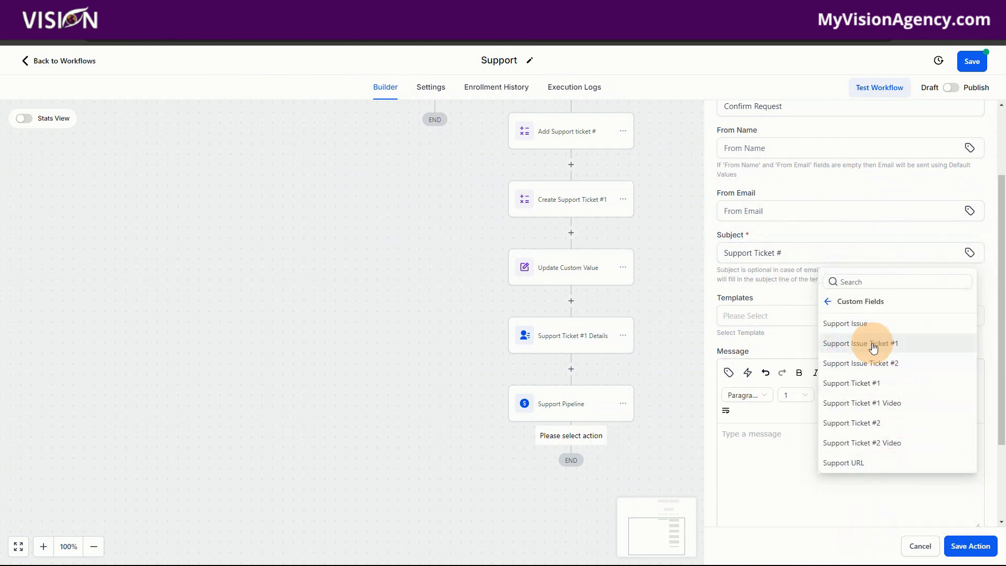
left_click(862, 391)
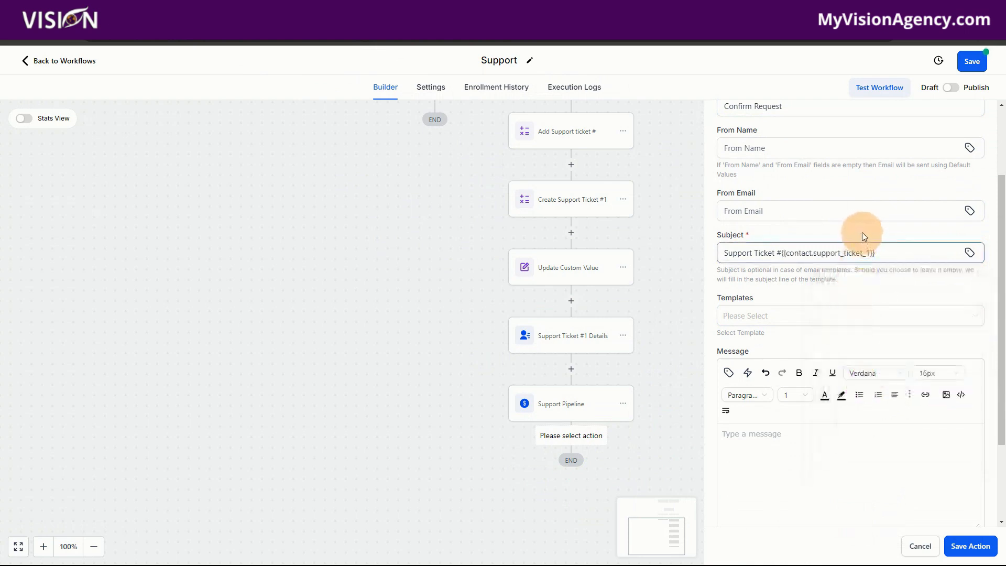
Step: Write the email message greeting {{contact.first_name}}, thanking them for the support request, inviting replies for additions to the ticket, and signed {{location.name}}
scroll(608, 398, "up", 3)
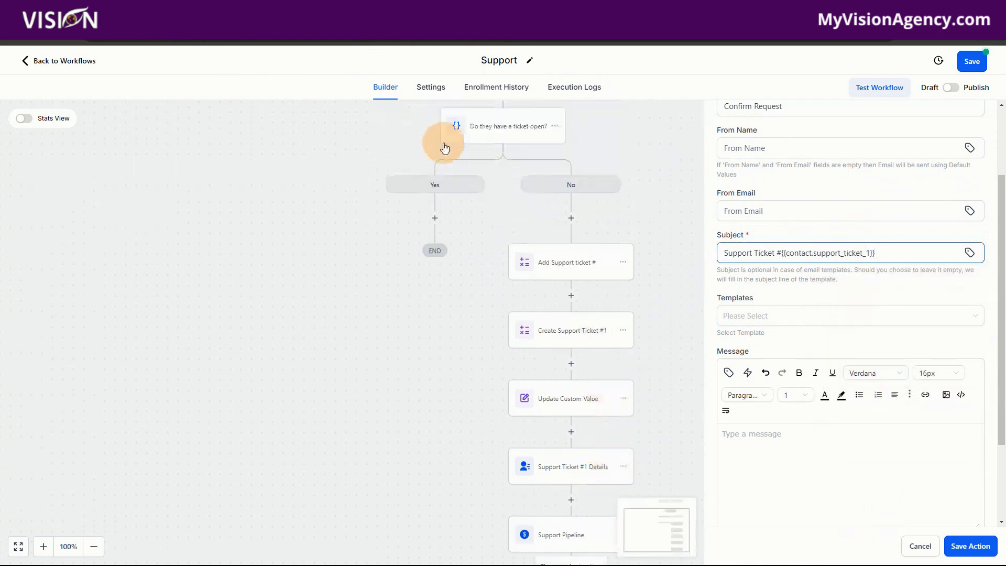
scroll(555, 320, "up", 2)
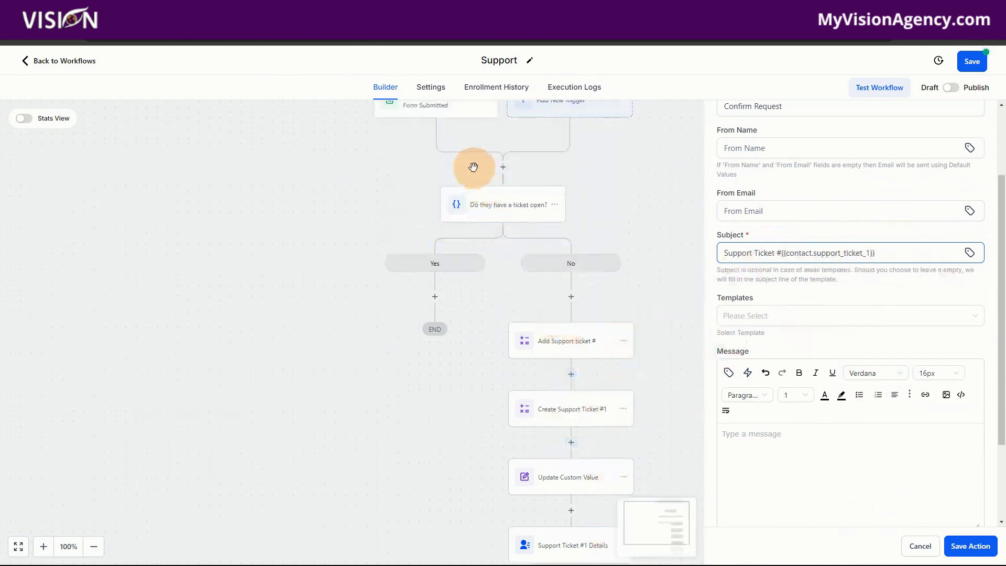
scroll(580, 372, "down", 2)
scroll(580, 375, "down", 1)
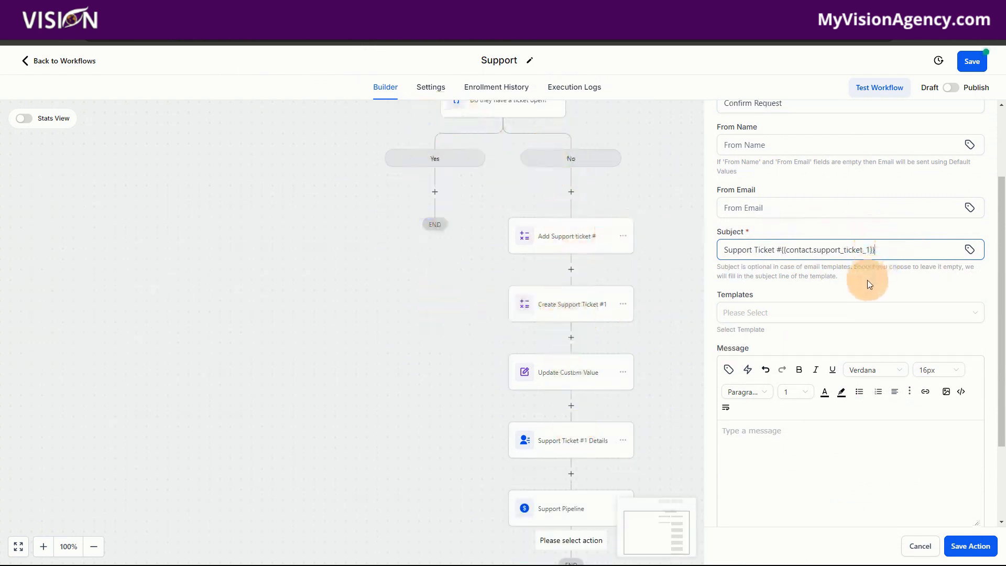
scroll(867, 281, "down", 2)
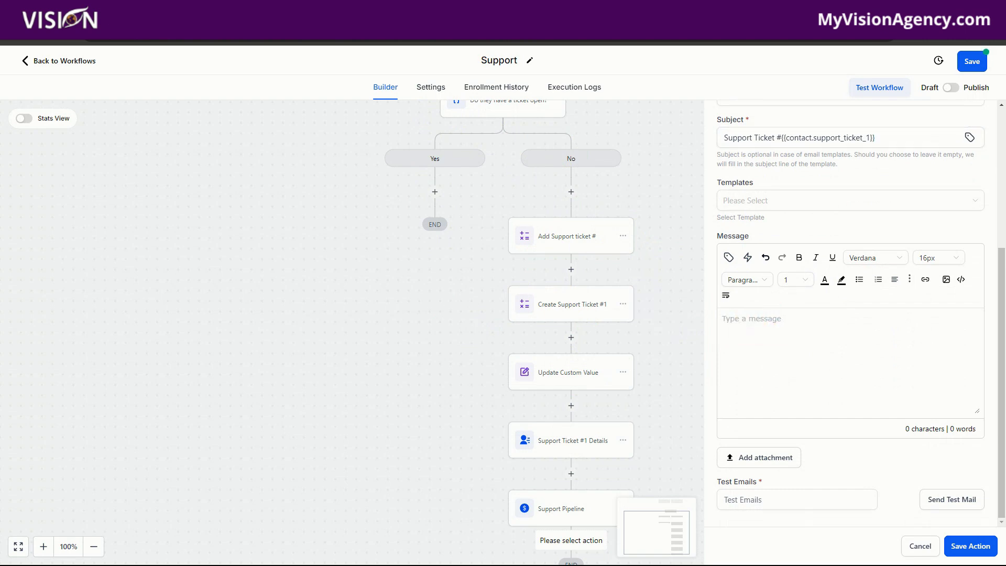
left_click(748, 320)
type("Hey there {{contact.first_name}},  Thank you for submitting a request for support. We will respond respond asap.  If you have anything else to add to this ticket, please reply to this email.  {{location.name}}")
left_click(853, 348)
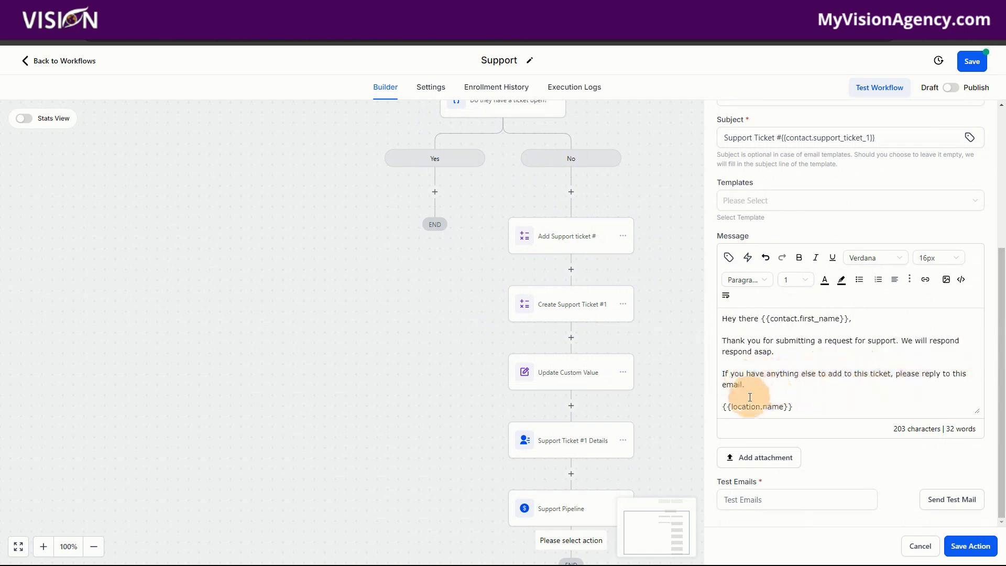
Step: Review the account placeholders available for the message's sign-off and save the Confirm Request email action
left_click_drag(793, 407, 715, 408)
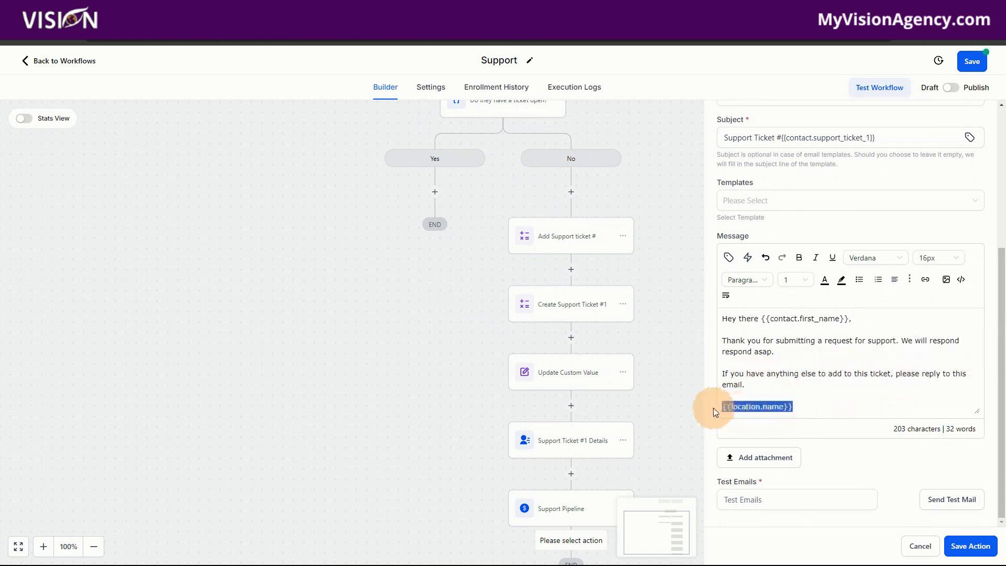
left_click(729, 257)
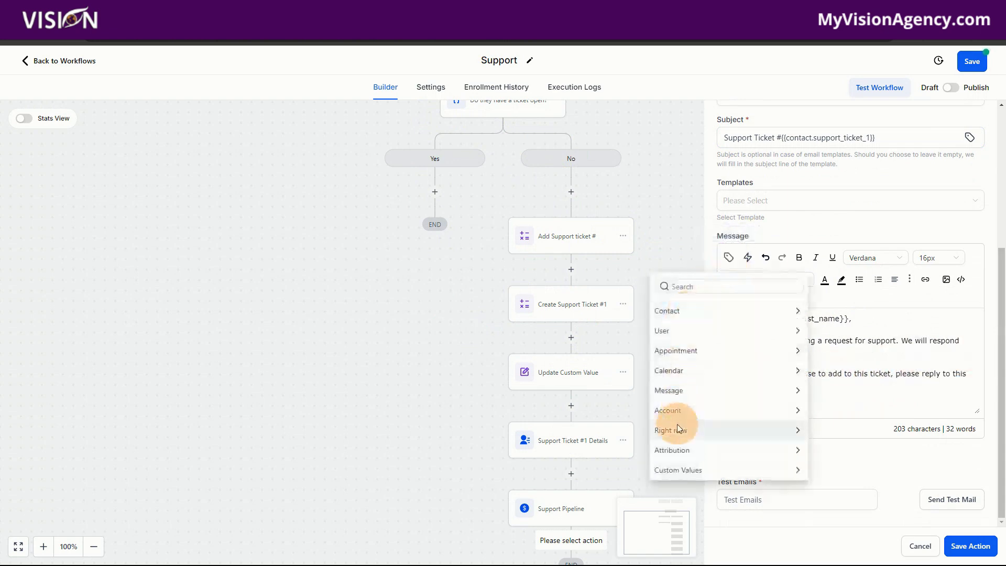
left_click(671, 409)
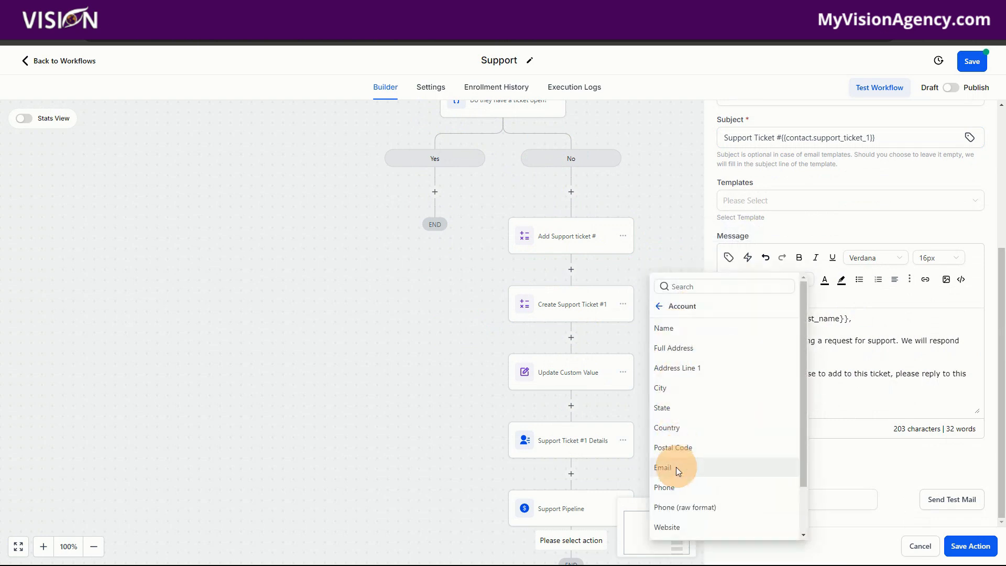
left_click(939, 407)
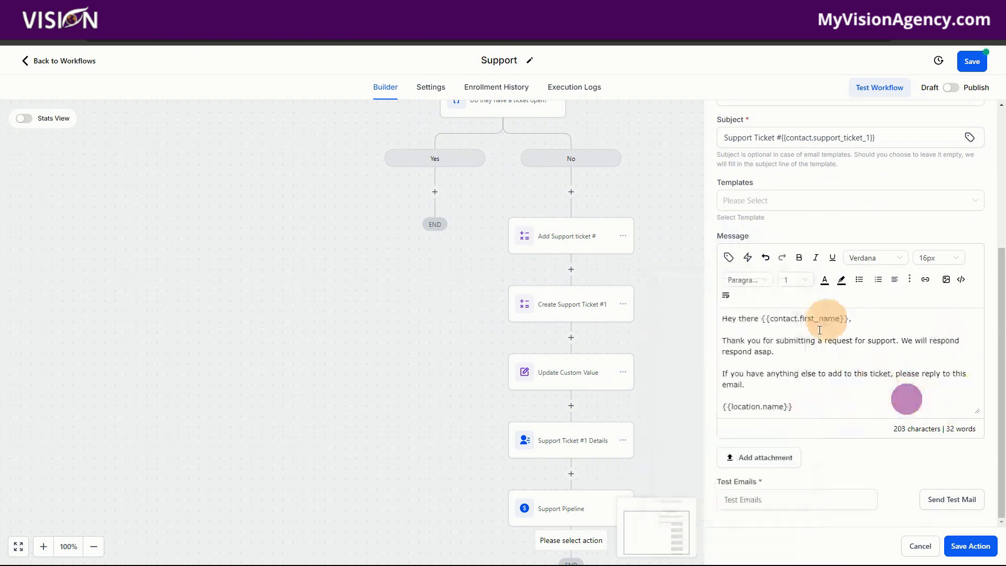
left_click(967, 546)
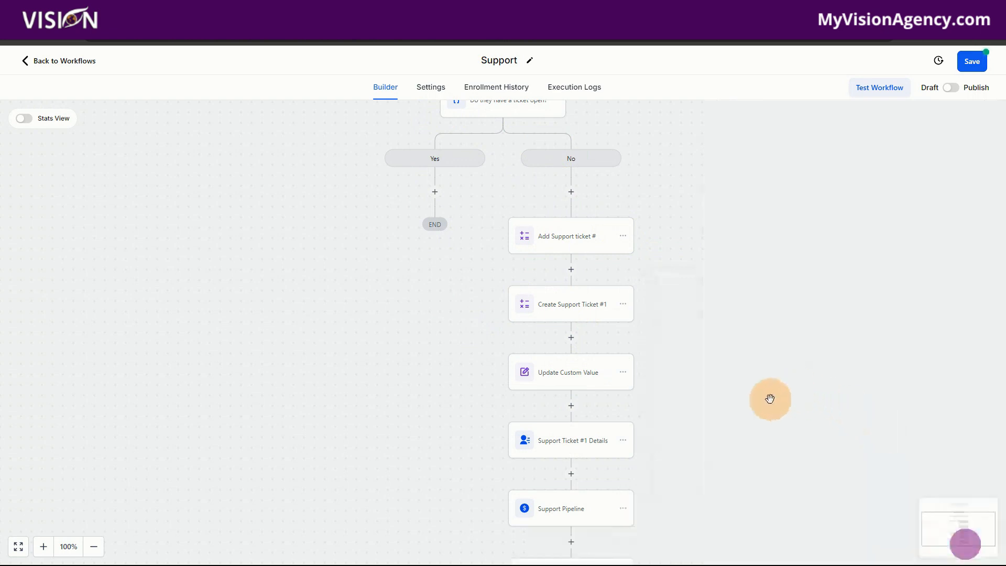
Step: Add a Send Internal Notification action of type Email below "Confirm Request" and name it "Notify Admin"
scroll(768, 404, "down", 2)
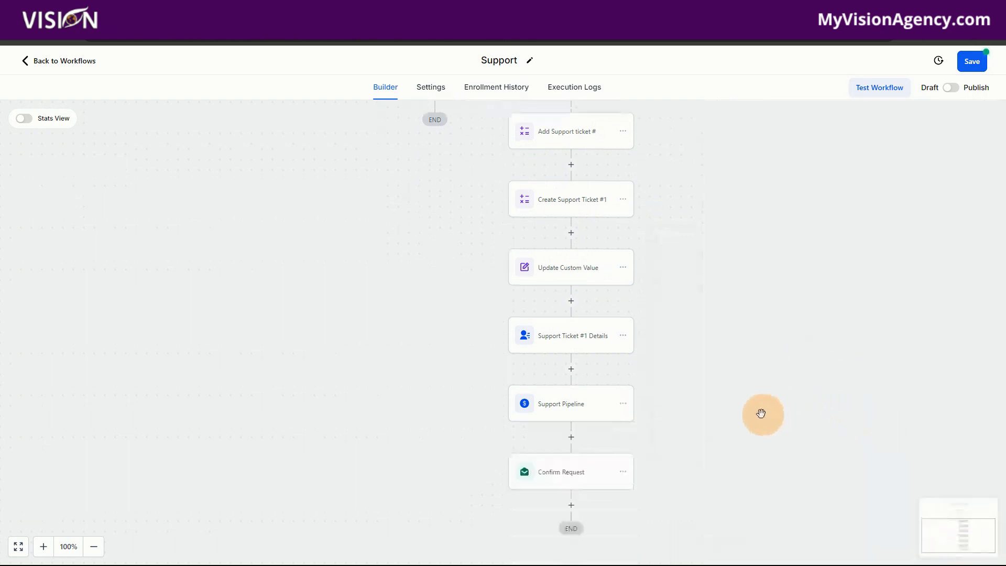
left_click(570, 510)
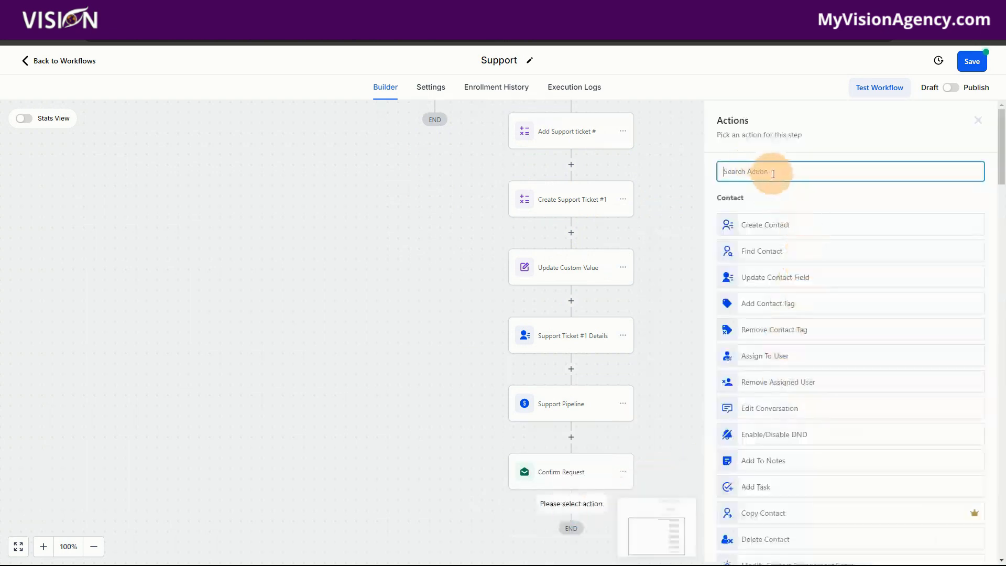
type("inter")
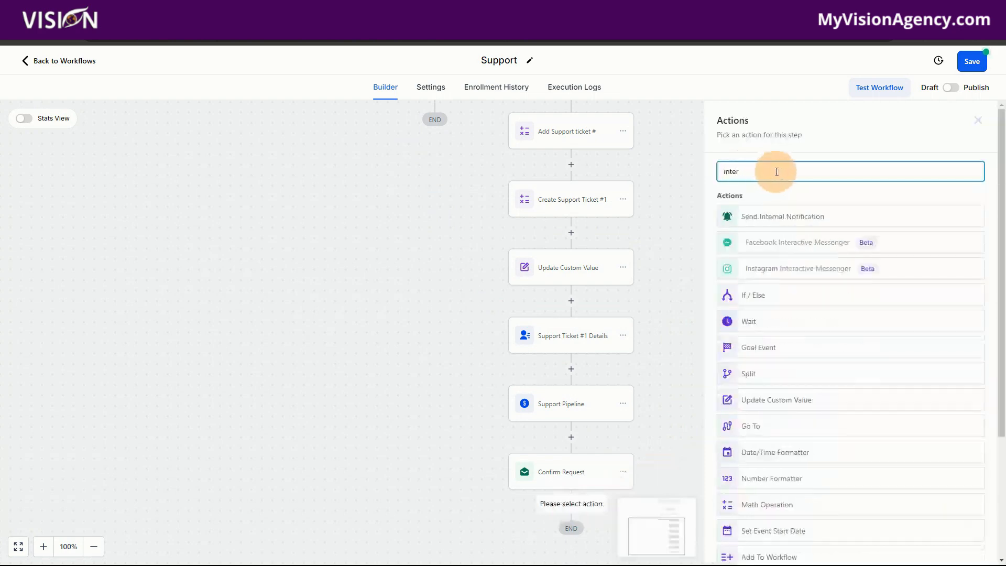
left_click(781, 217)
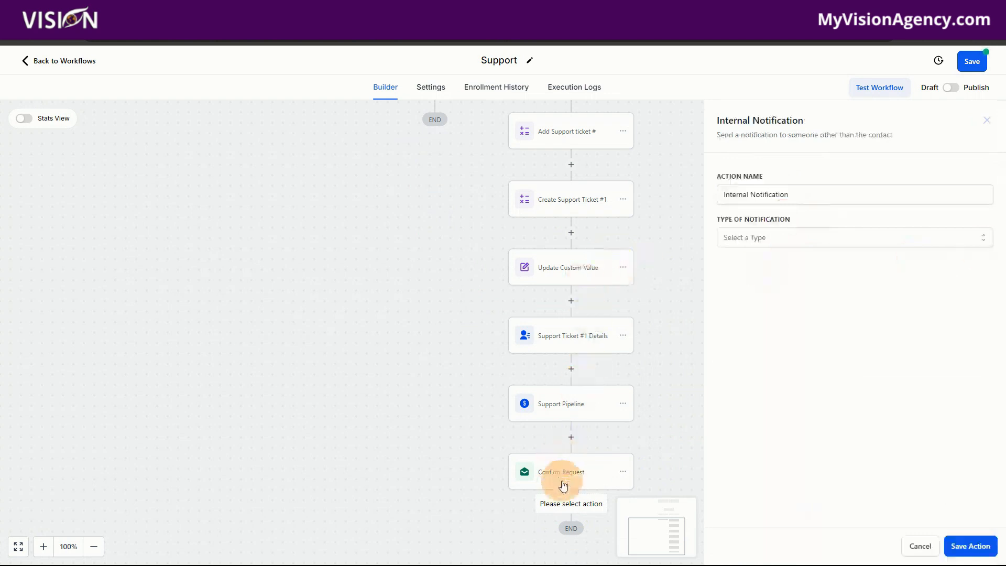
left_click(750, 241)
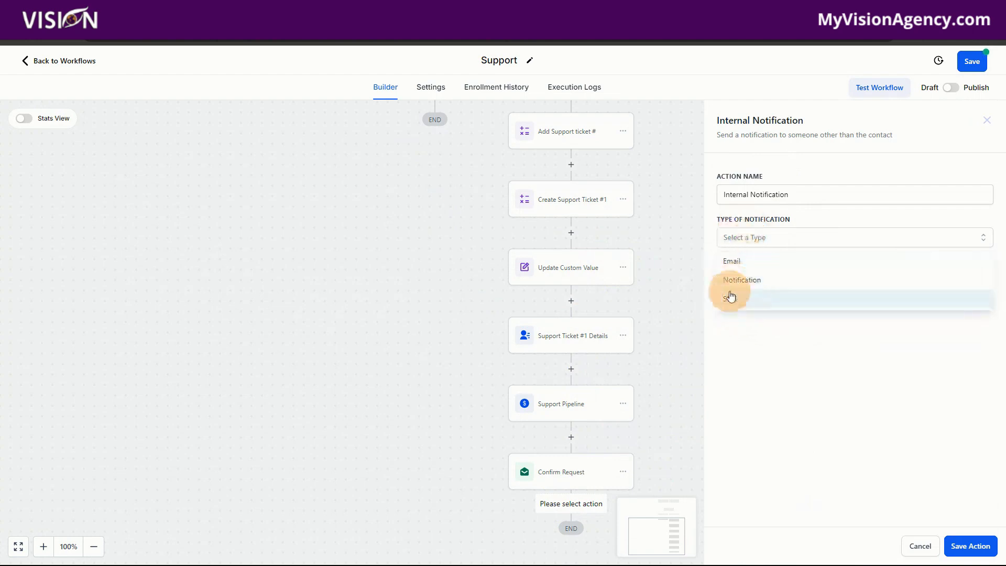
left_click(736, 266)
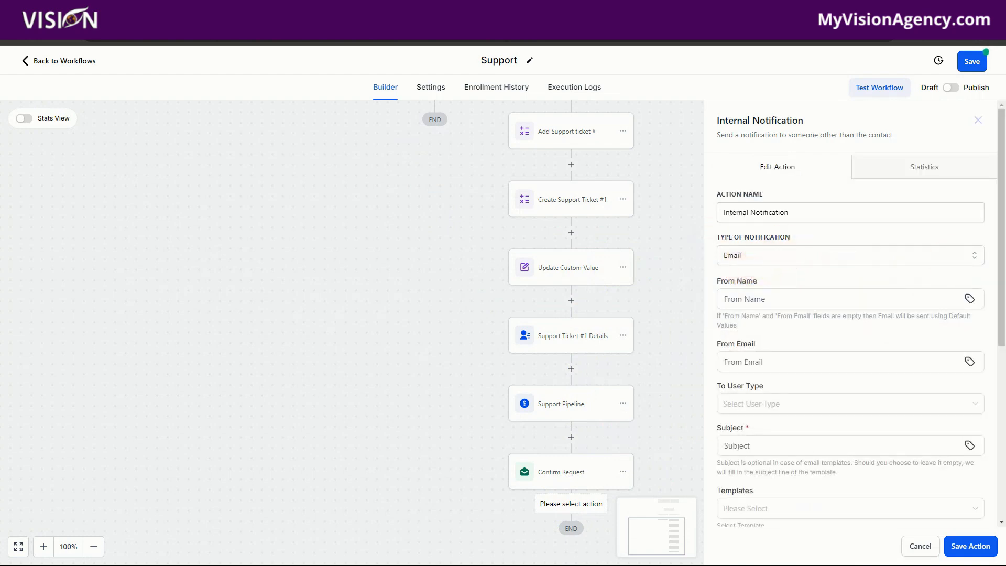
left_click_drag(795, 214, 720, 212)
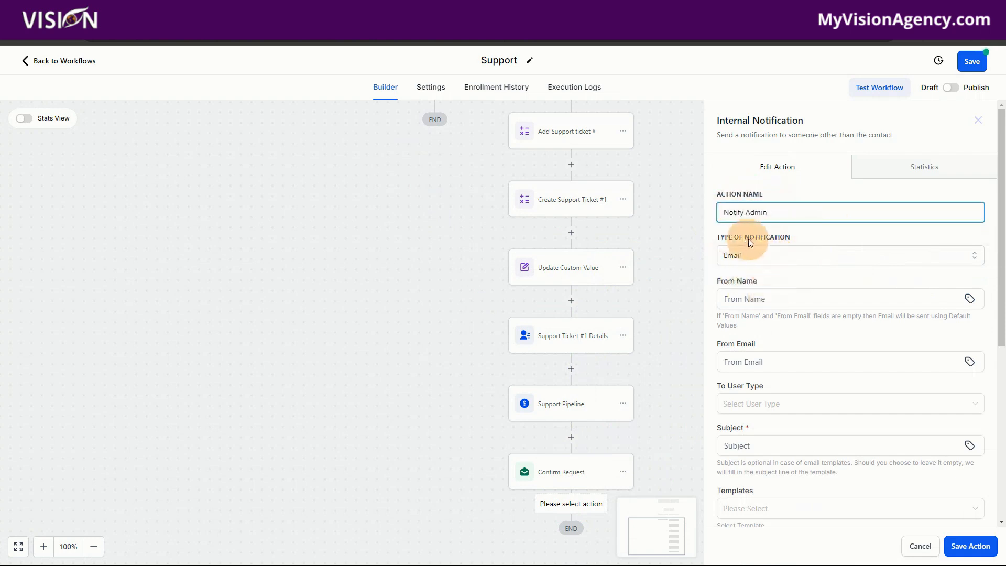
Step: Send the Notify Admin email to a Custom Email recipient using the account's email placeholder, {{location.email}}
scroll(763, 315, "down", 2)
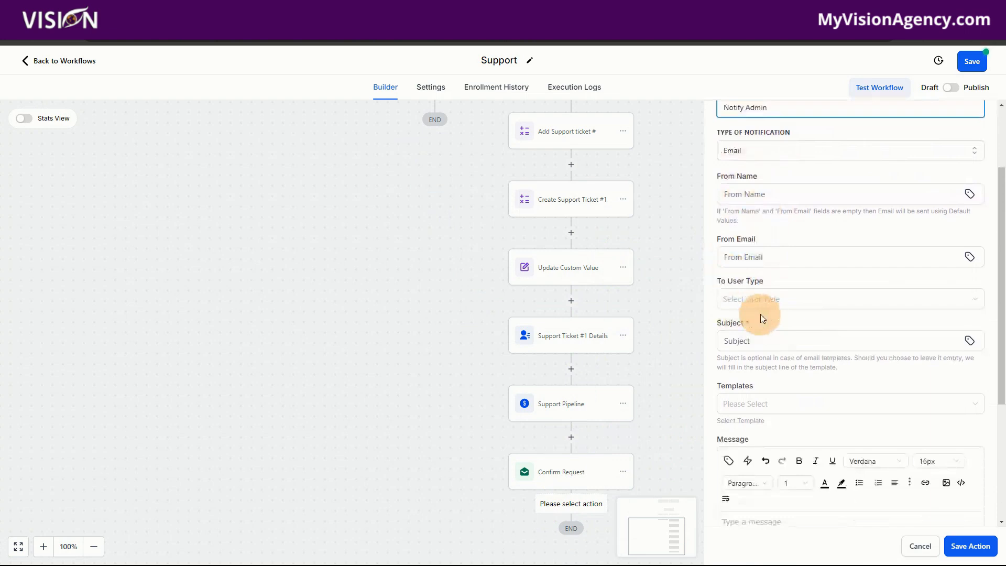
left_click(747, 299)
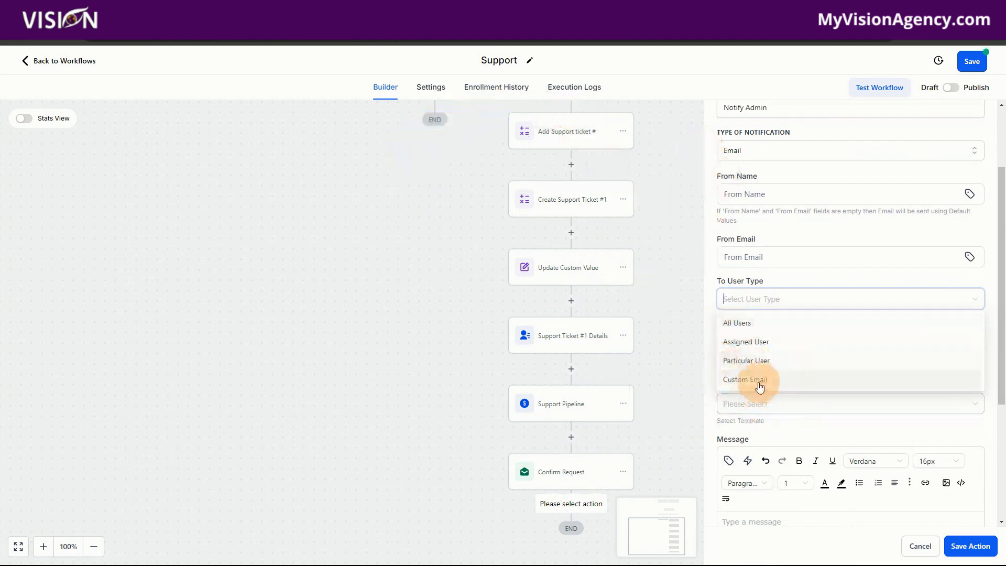
left_click(760, 383)
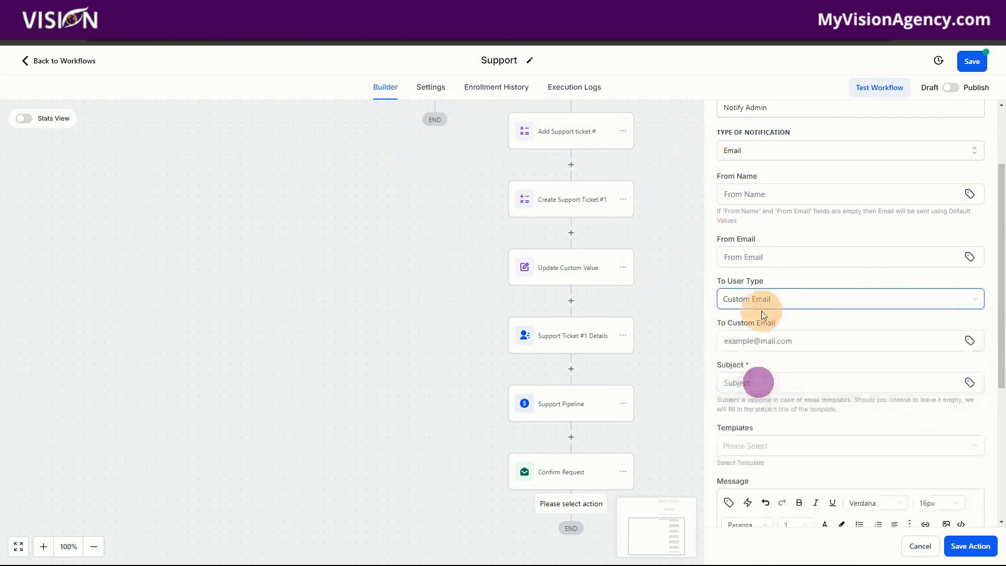
left_click(773, 341)
left_click(969, 341)
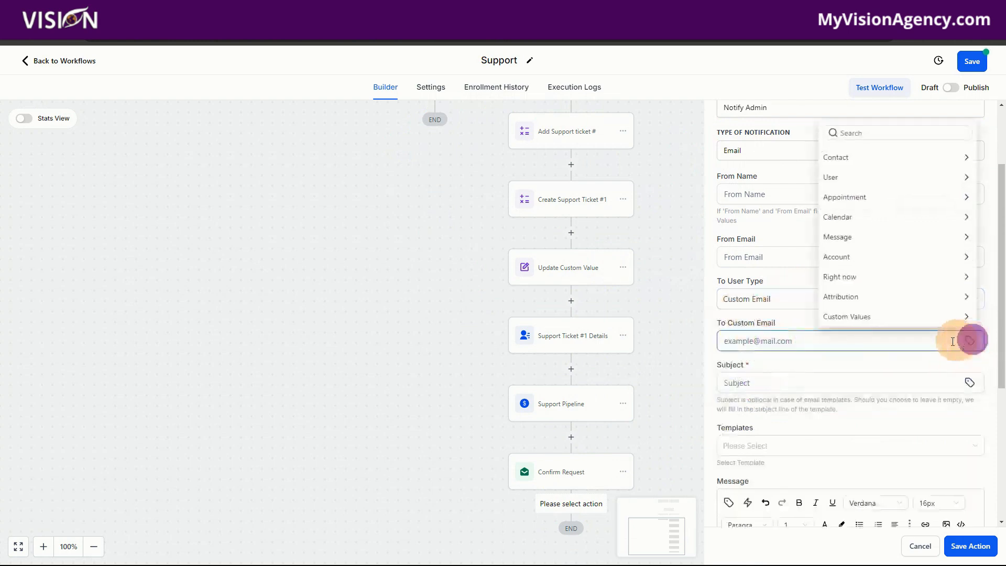
left_click(834, 256)
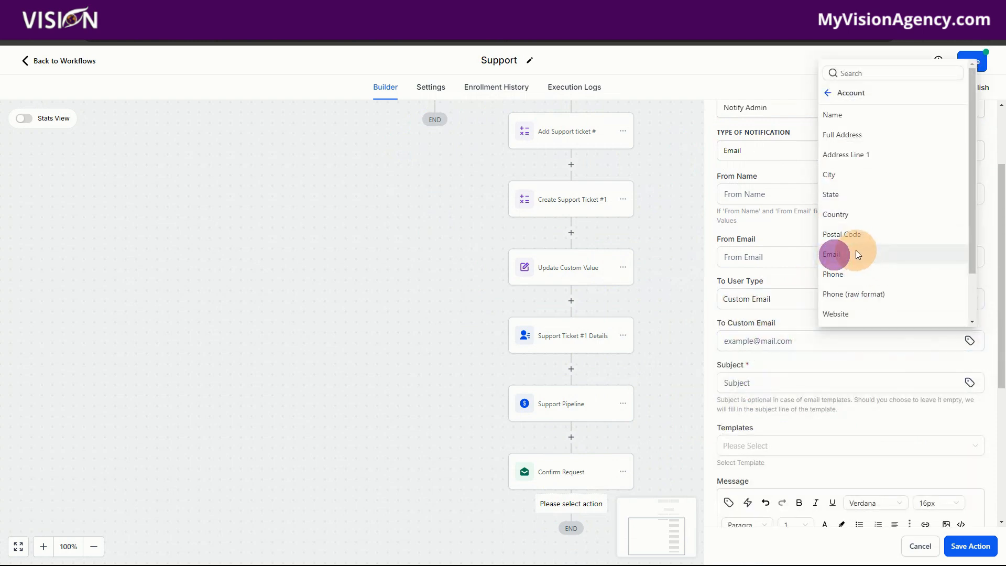
left_click(832, 260)
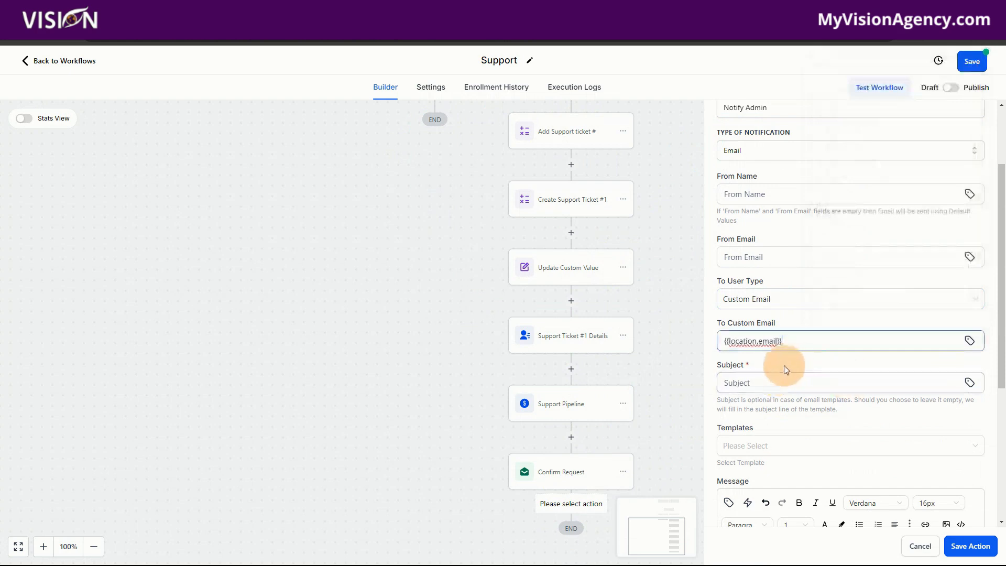
Step: Enter "⚠️ Support Ticket #" as the notification's subject text
left_click(765, 384)
left_click(788, 363)
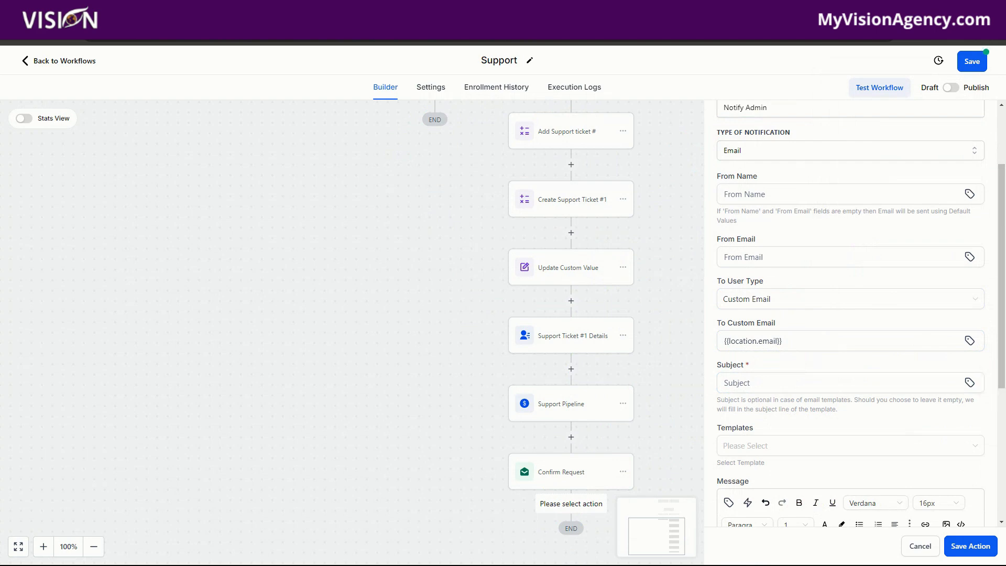
type("Support Ticket #{")
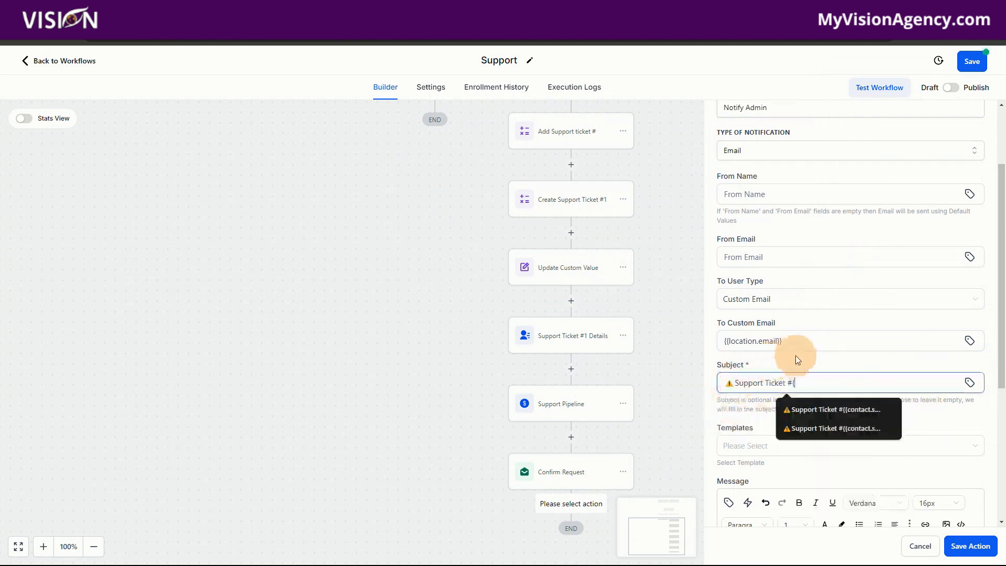
left_click(800, 383)
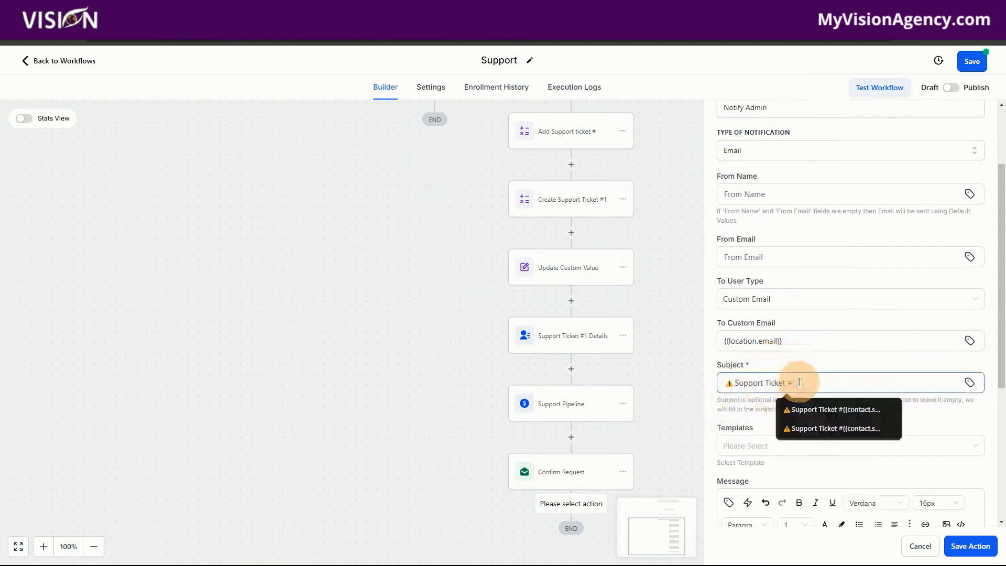
left_click(806, 363)
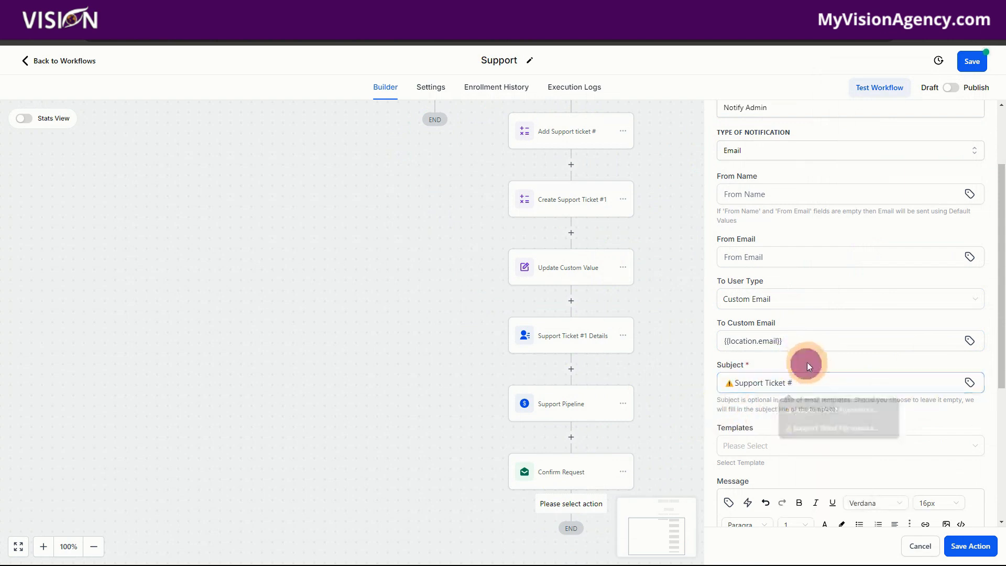
Step: Append the contact's Support Ticket #1 custom field to the admin notification's subject
left_click(970, 382)
left_click(873, 360)
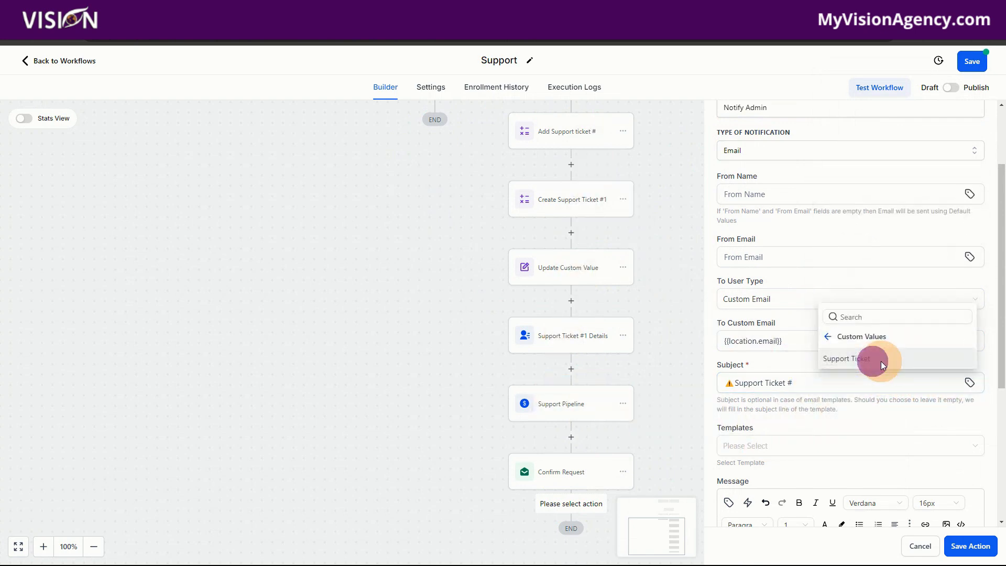
left_click(830, 335)
left_click(849, 206)
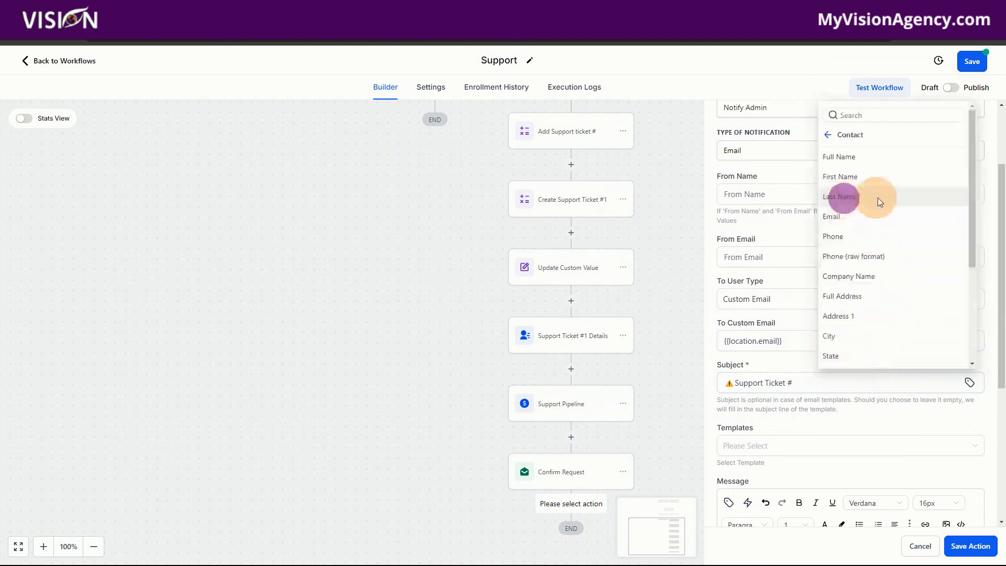
scroll(929, 313, "down", 3)
left_click(902, 359)
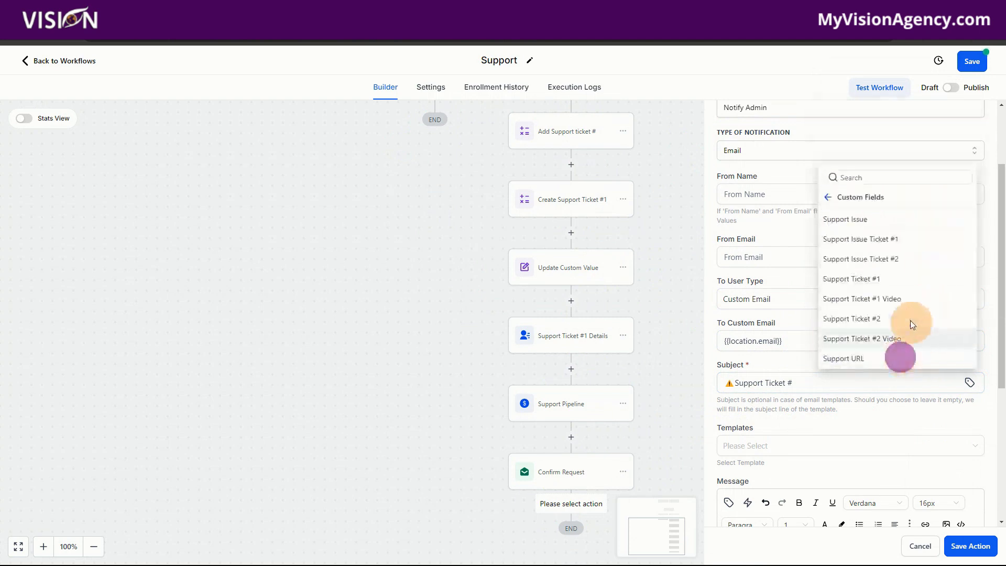
left_click(861, 282)
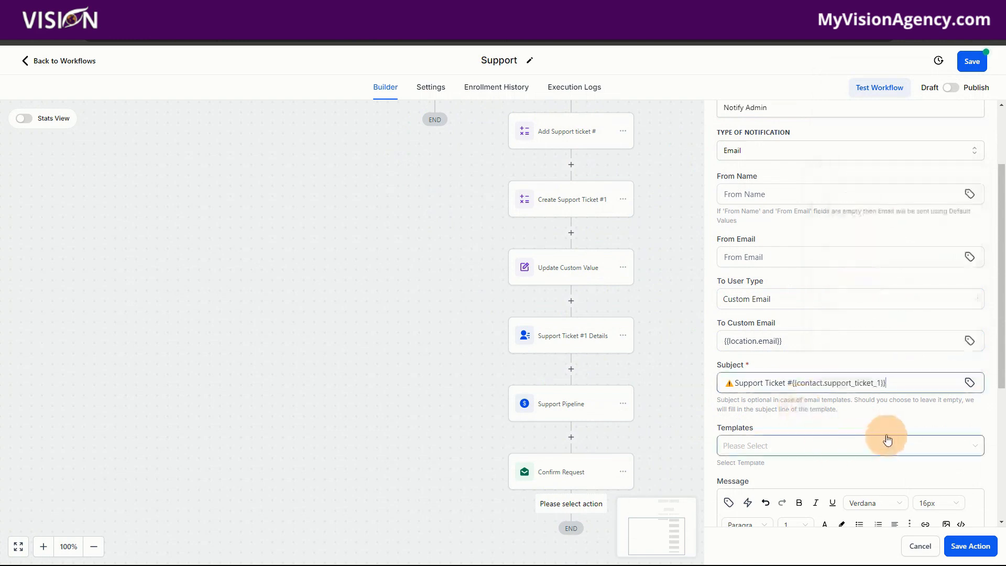
Step: Write the message "You have new support request!" with bold-labelled lines Name {{contact.name}}, Email {{contact.email}}, Ticket #{{contact.support_ticket_1}}, Issue {{contact.support_issue}} and Video URL {{contact.support_url}}
scroll(887, 439, "down", 3)
scroll(886, 433, "down", 2)
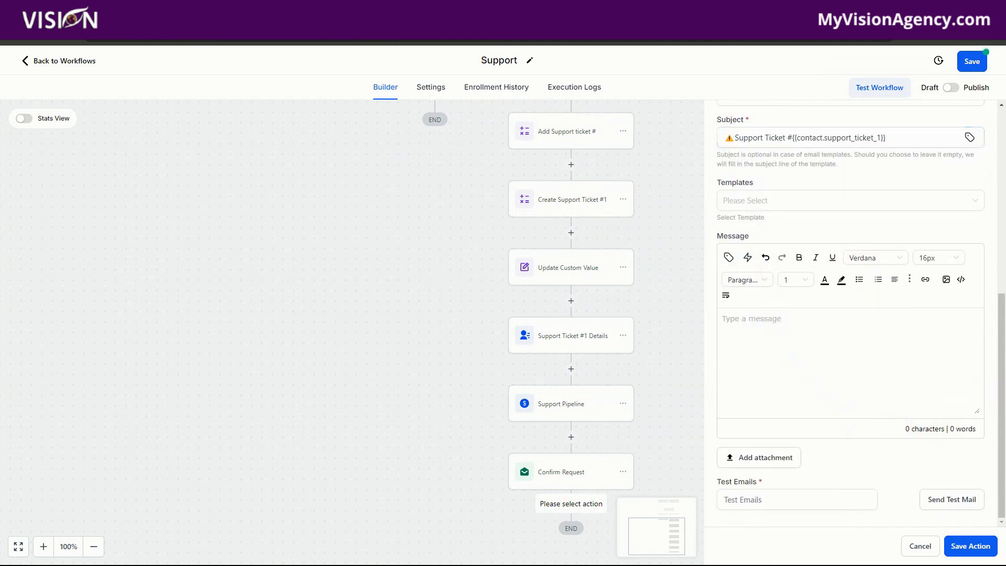
left_click(735, 317)
type("You have new support request!  Name: {{contact.name}} Email: {{contact.email}} Ticket: #{{contact.support_ticket_1}} Issue: {{contact.support_issue}} Video URL: {{contact.support_url}}")
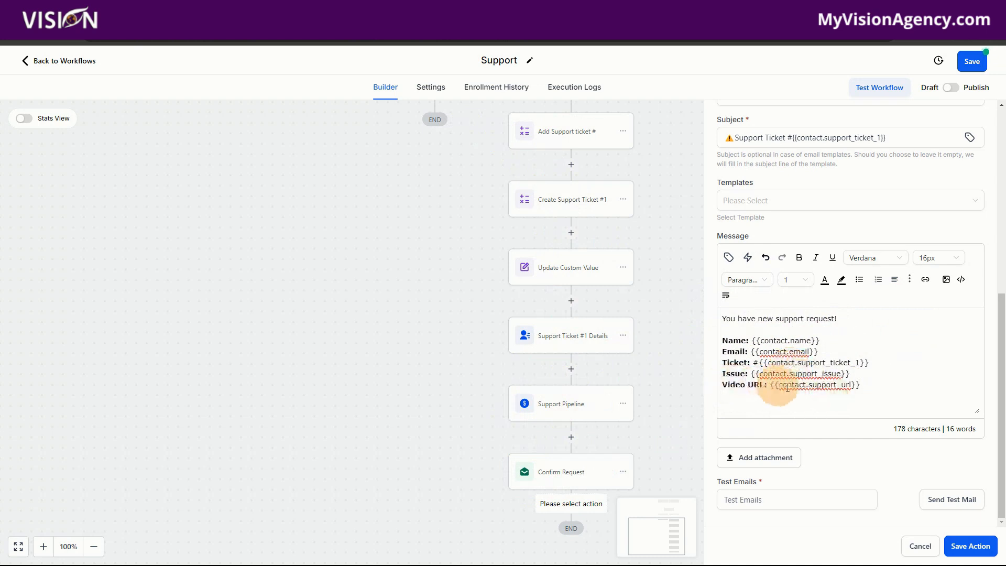
Step: Save the Notify Admin action and the Support workflow
left_click(972, 546)
left_click(973, 61)
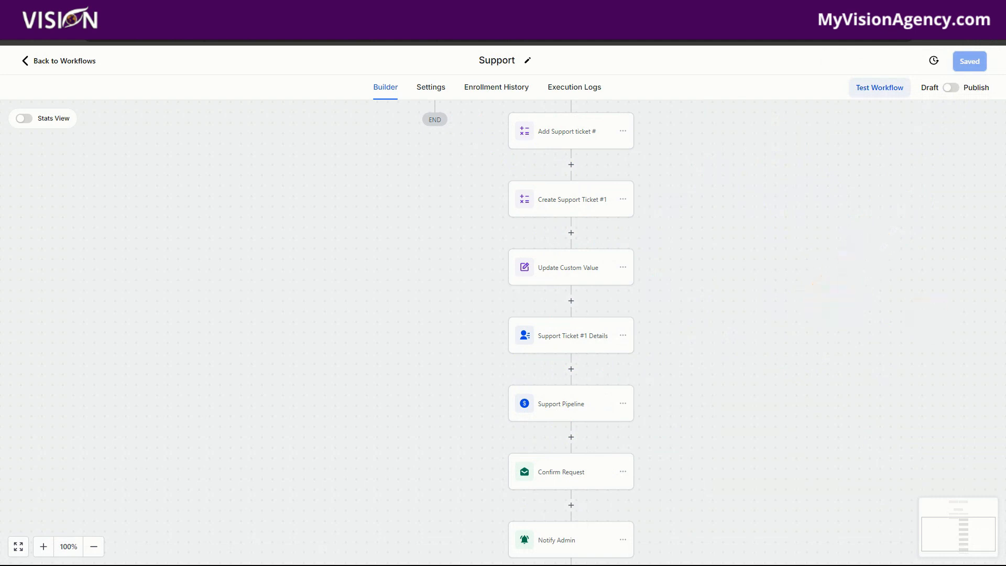
left_click_drag(775, 267, 756, 482)
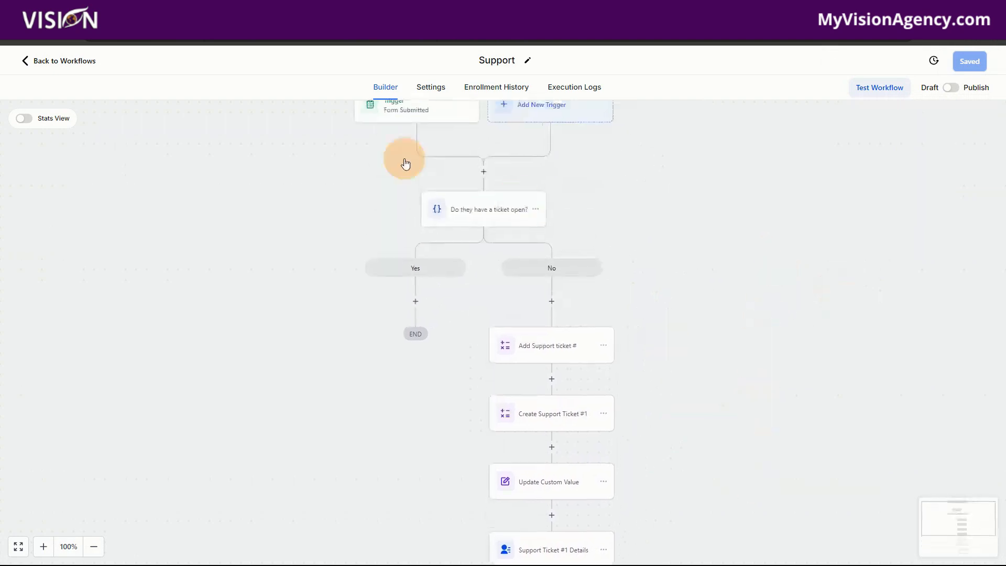